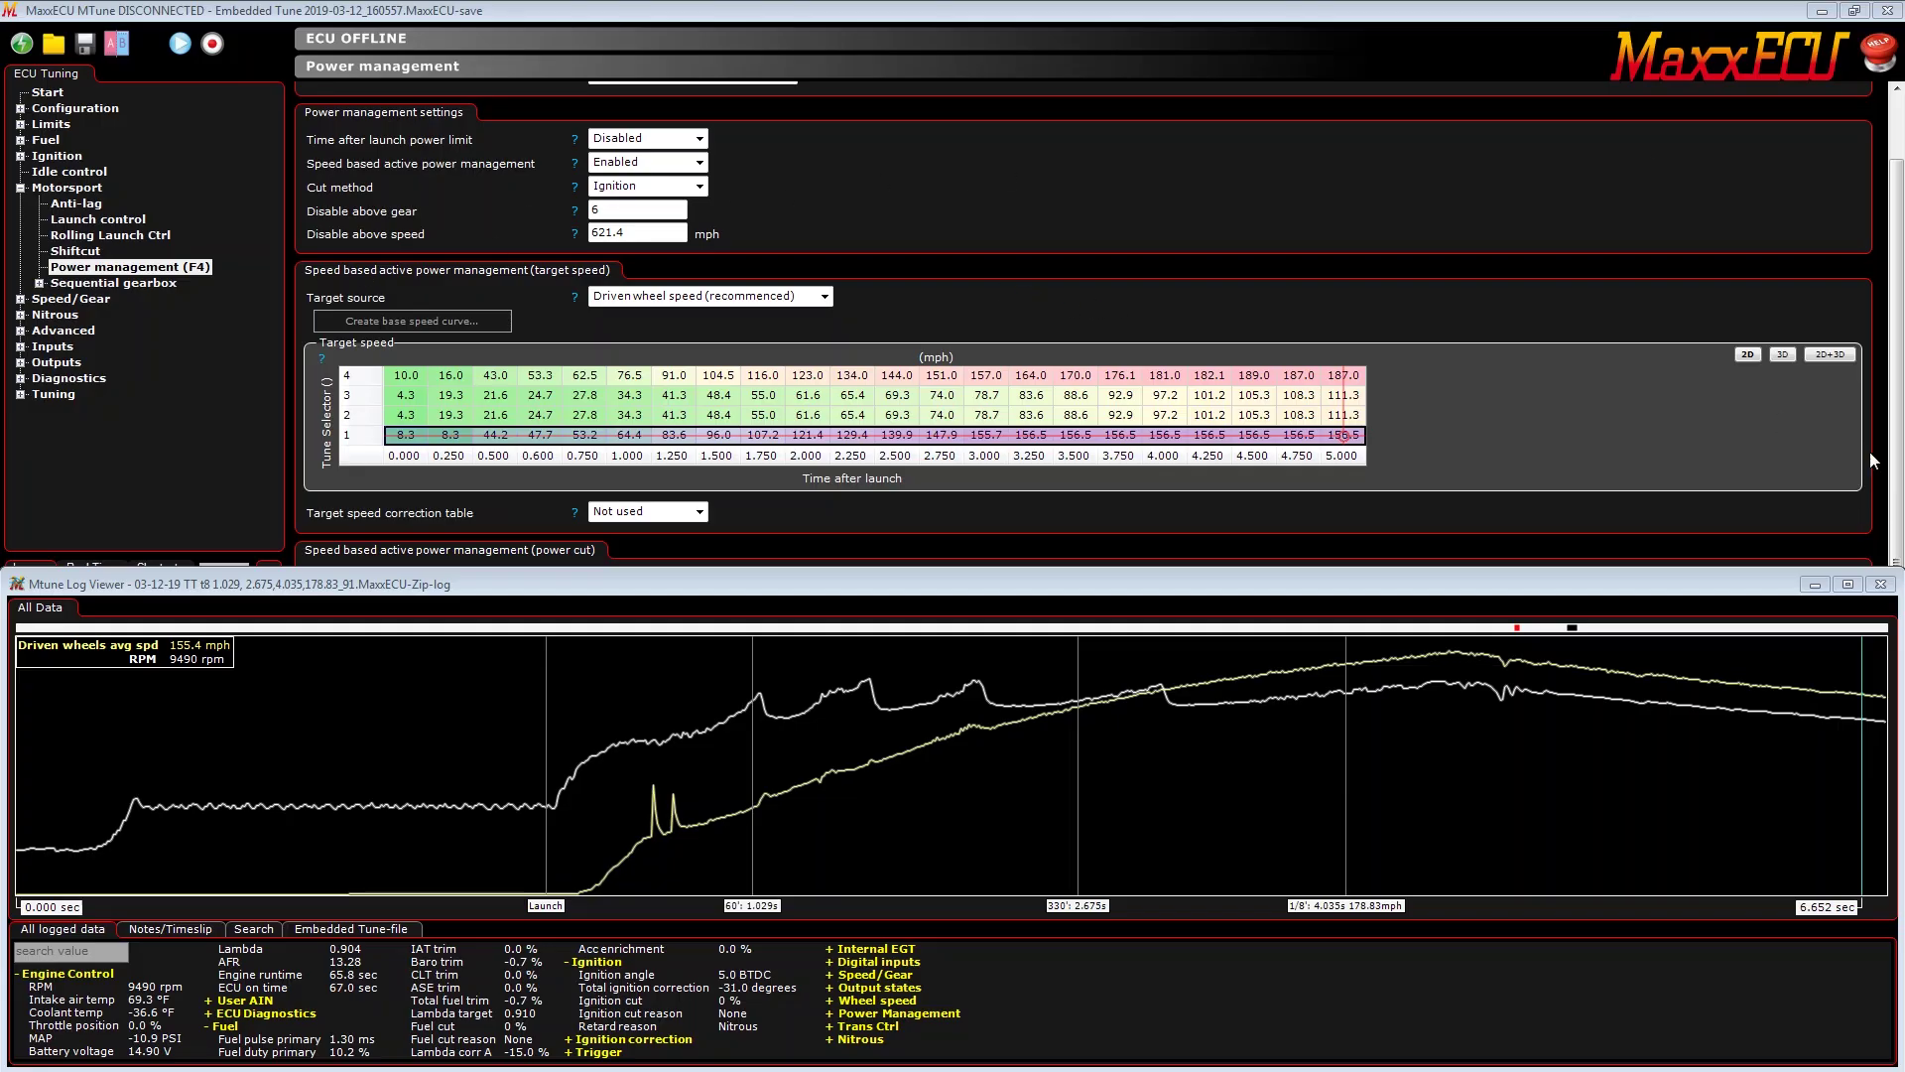
Step: Copy the tune selector 2 row of the target speed table into the tune selector 1 row
scroll(1884, 472, "up", 2)
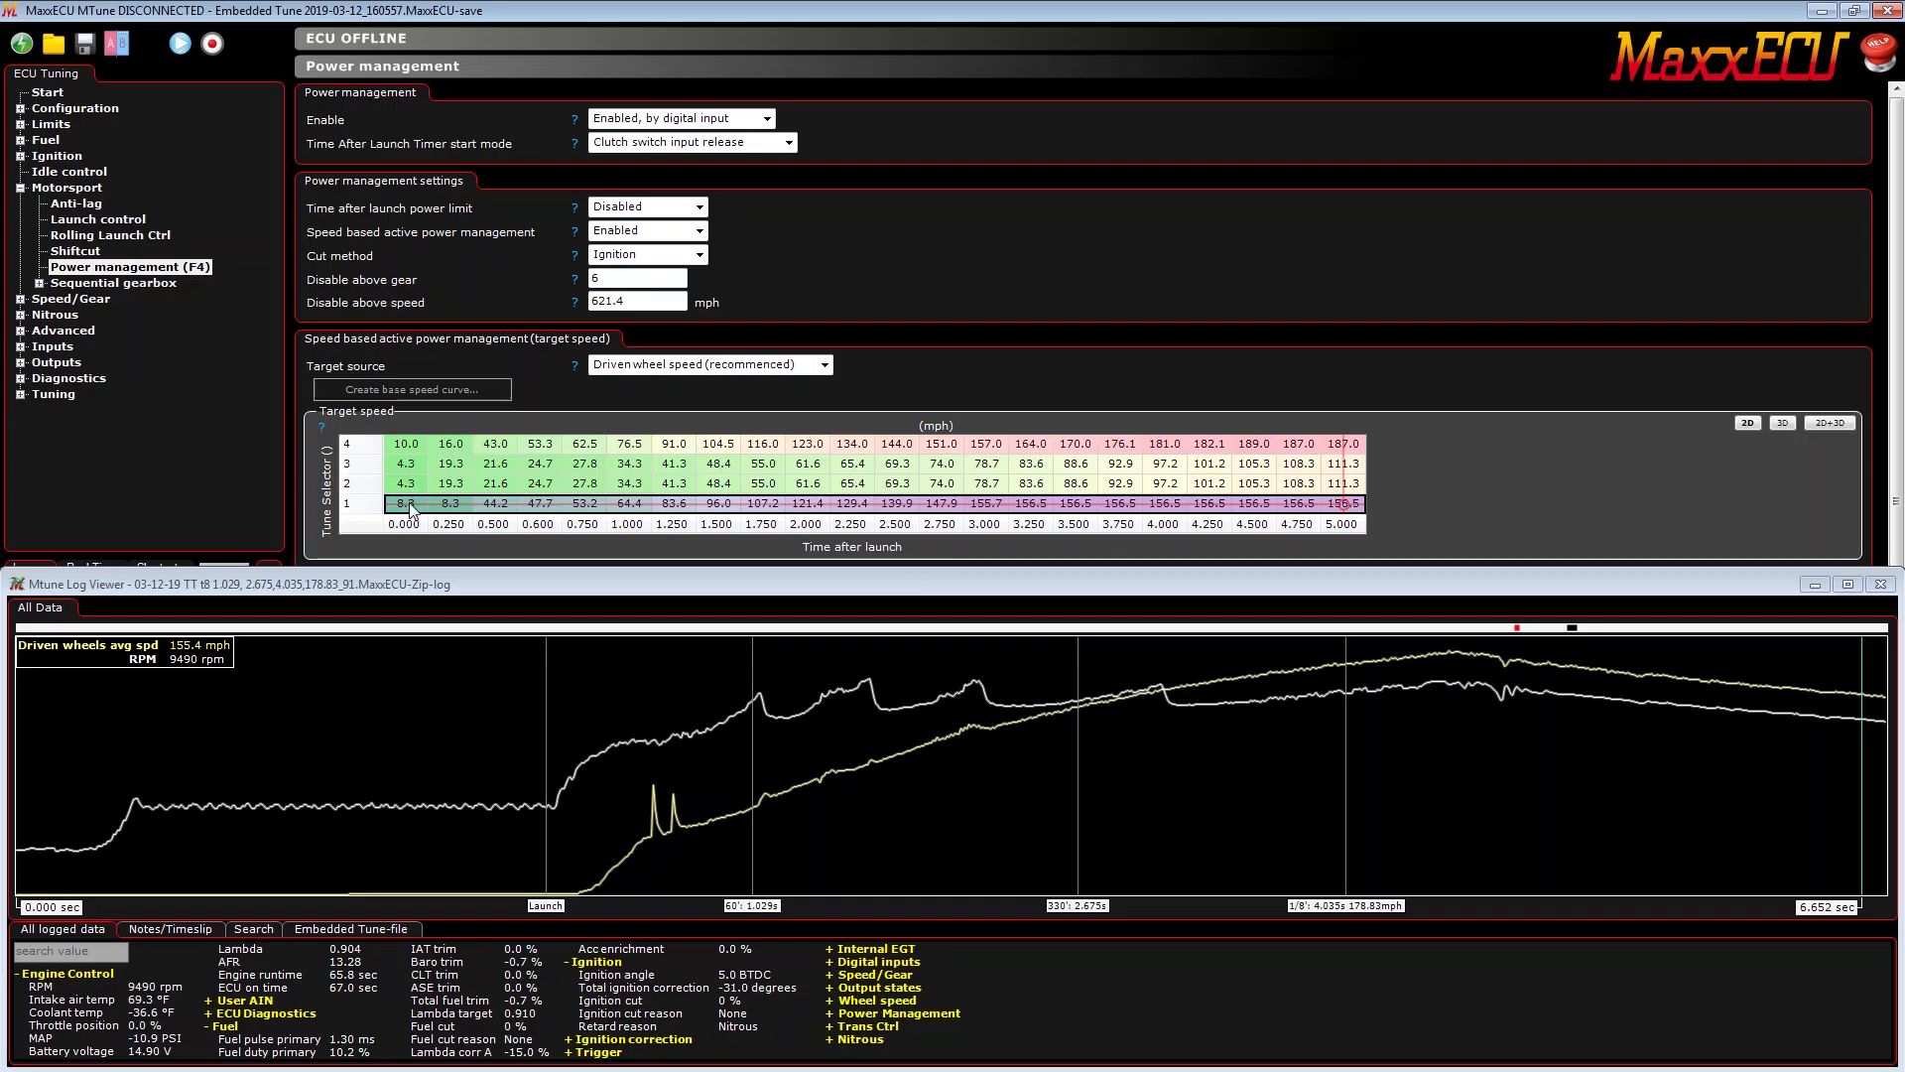
left_click_drag(407, 485, 1332, 496)
key("ctrl+c")
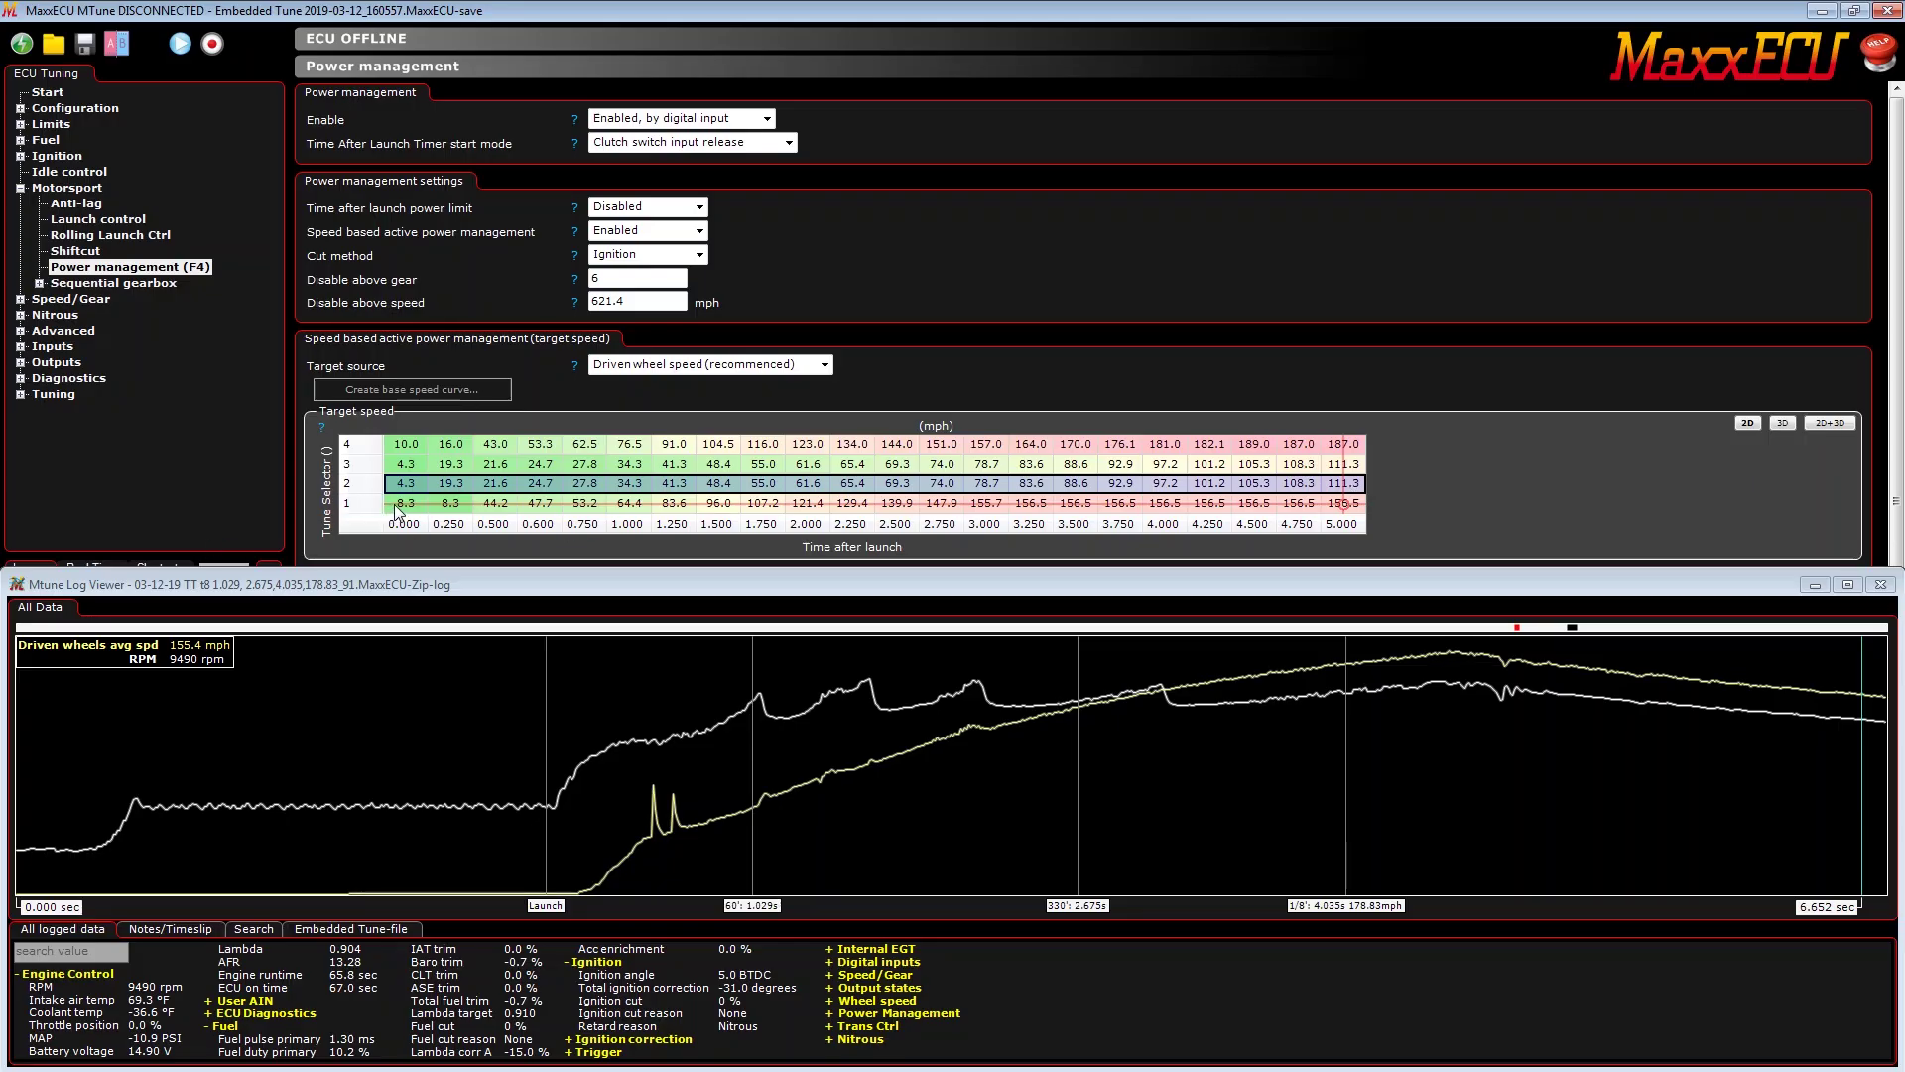
left_click_drag(396, 504, 1342, 506)
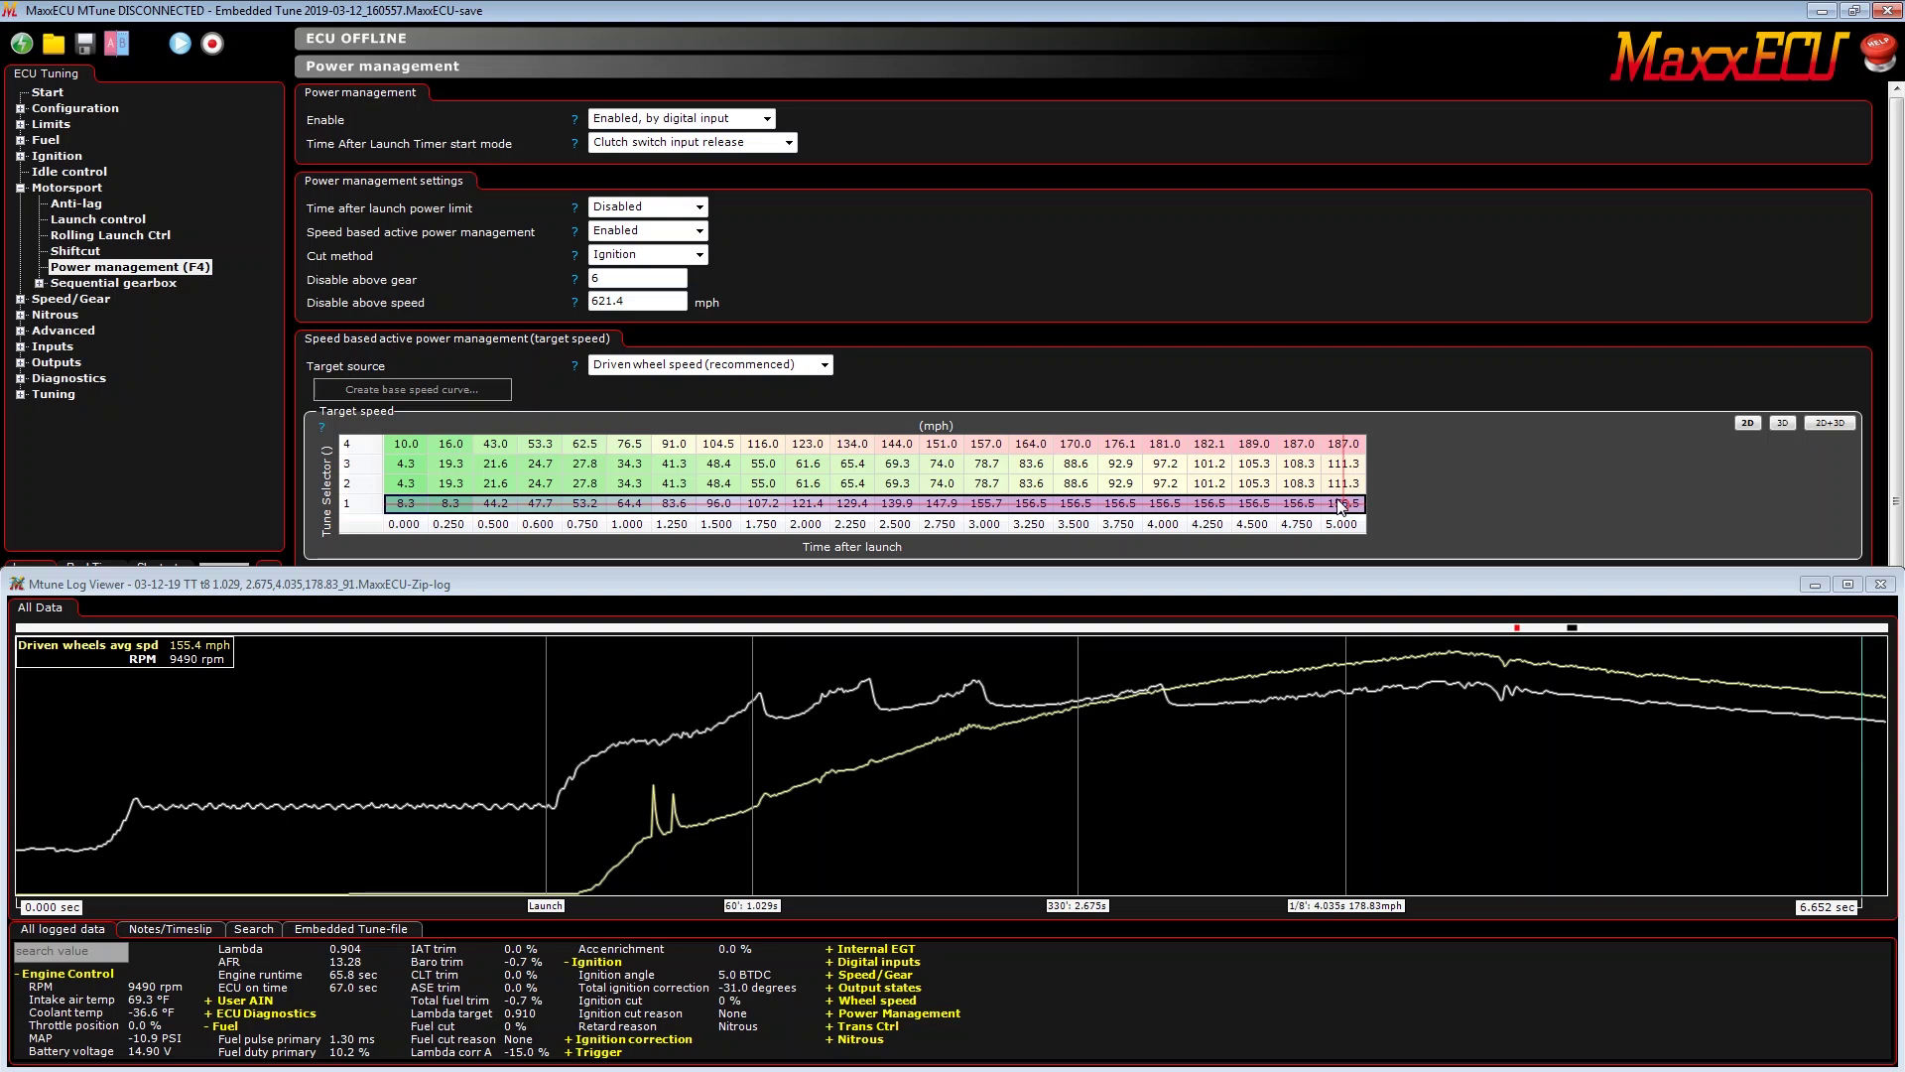
key("ctrl+v")
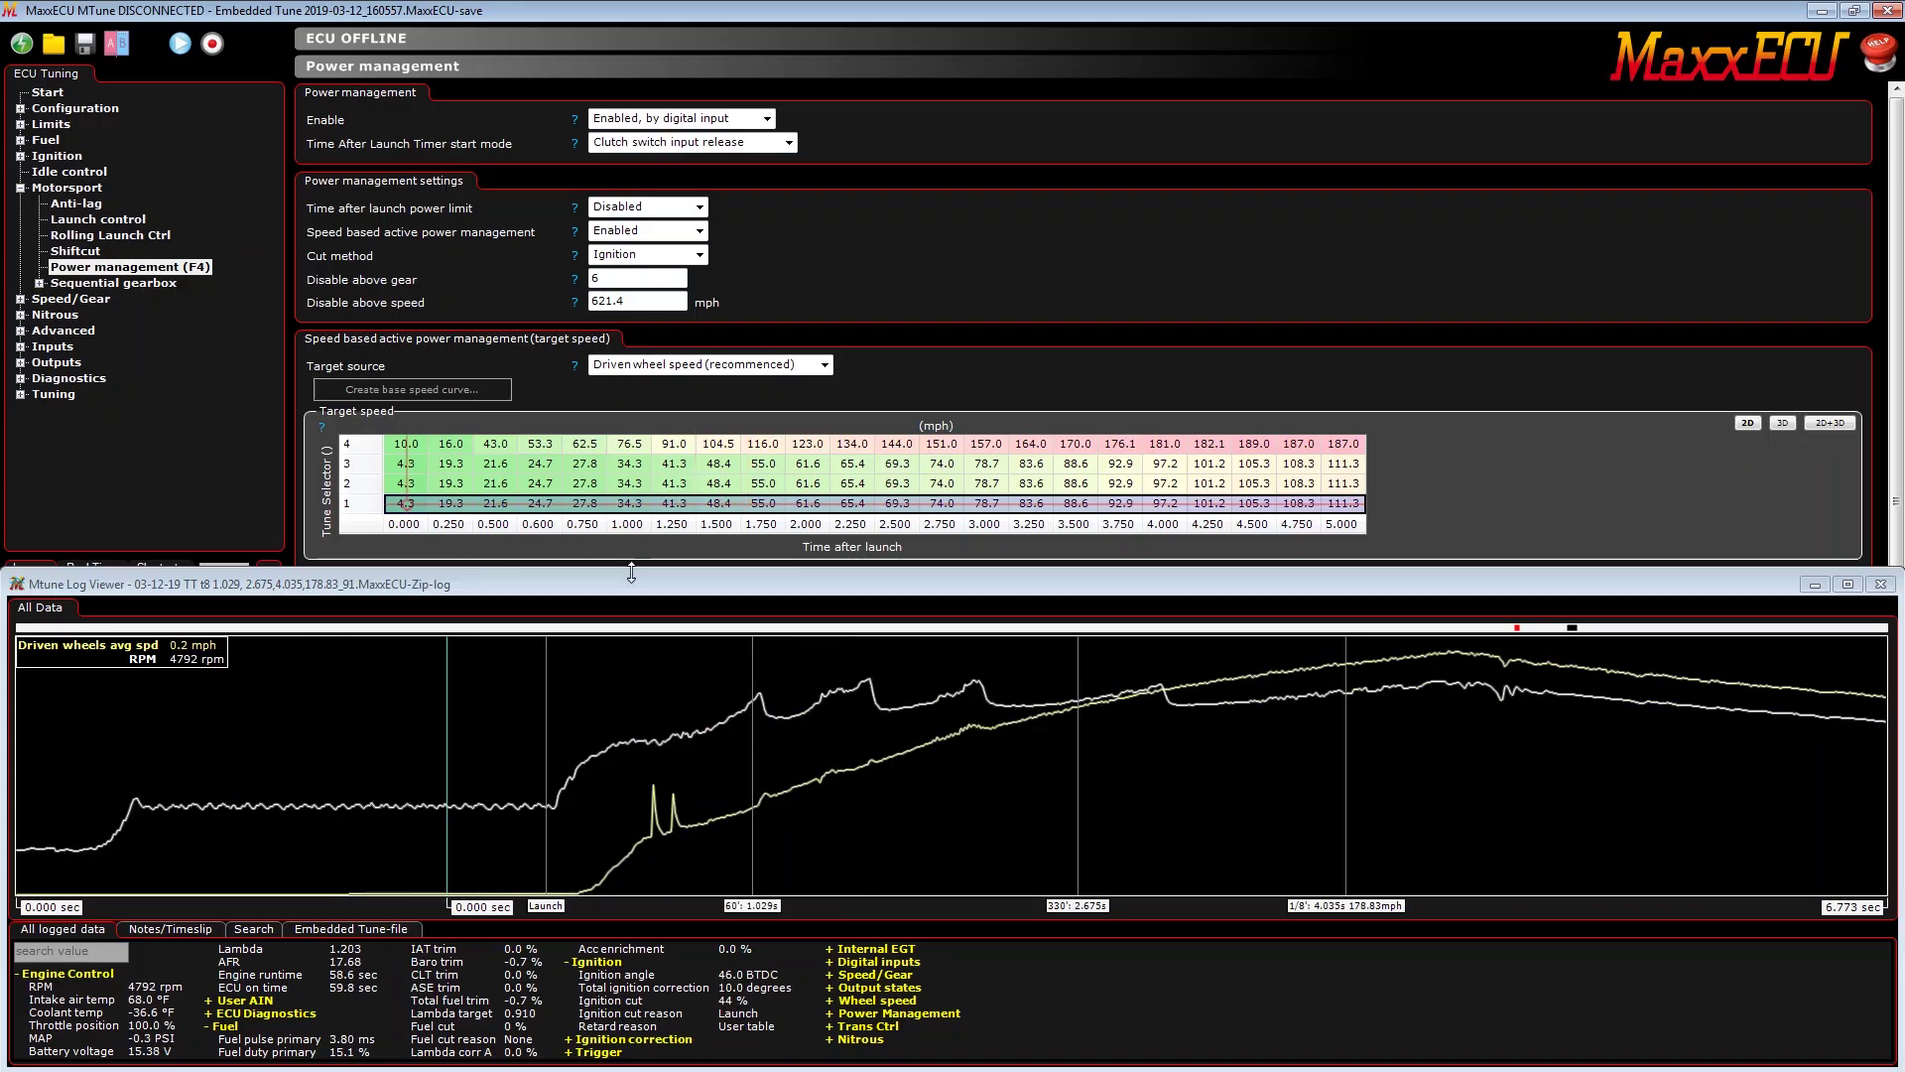
mouse_move(690, 585)
left_mouse_down()
mouse_move(695, 316)
mouse_move(701, 625)
mouse_move(675, 182)
mouse_move(696, 584)
left_mouse_up()
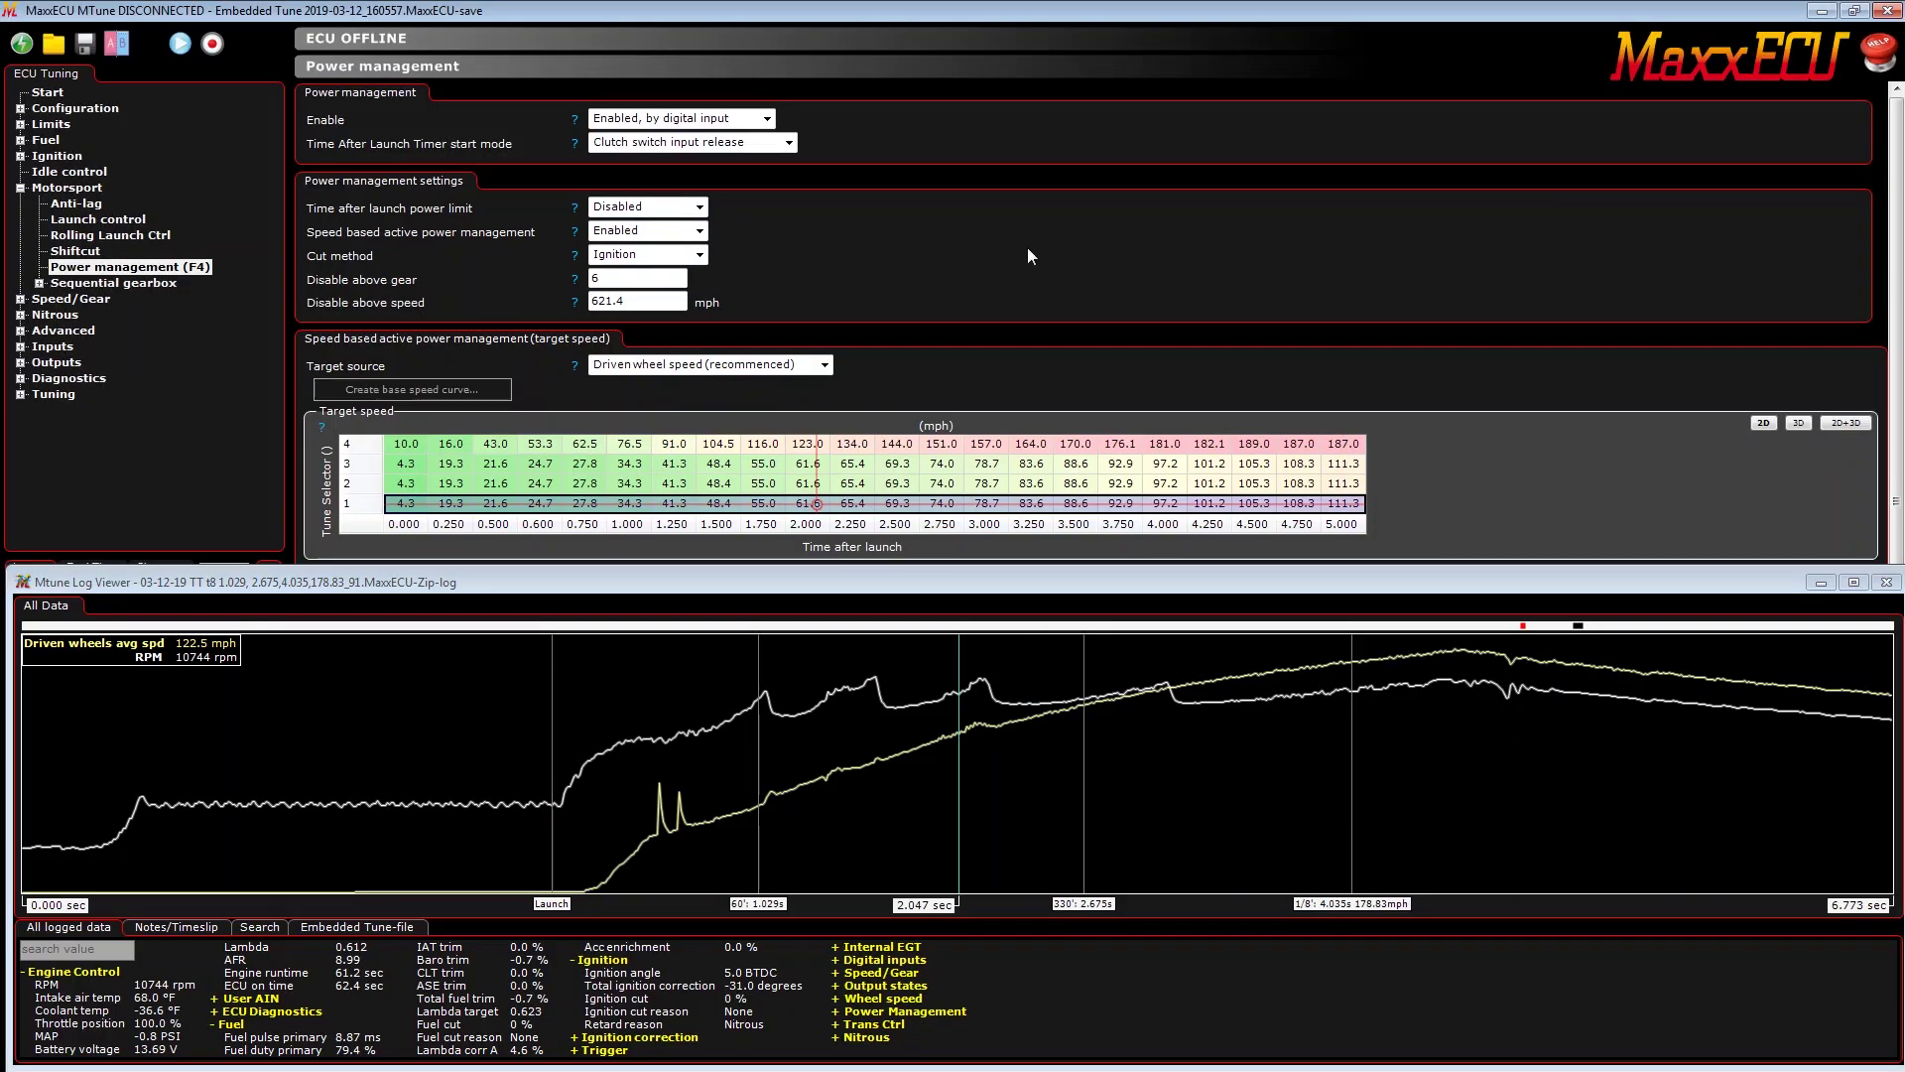
left_click(658, 471)
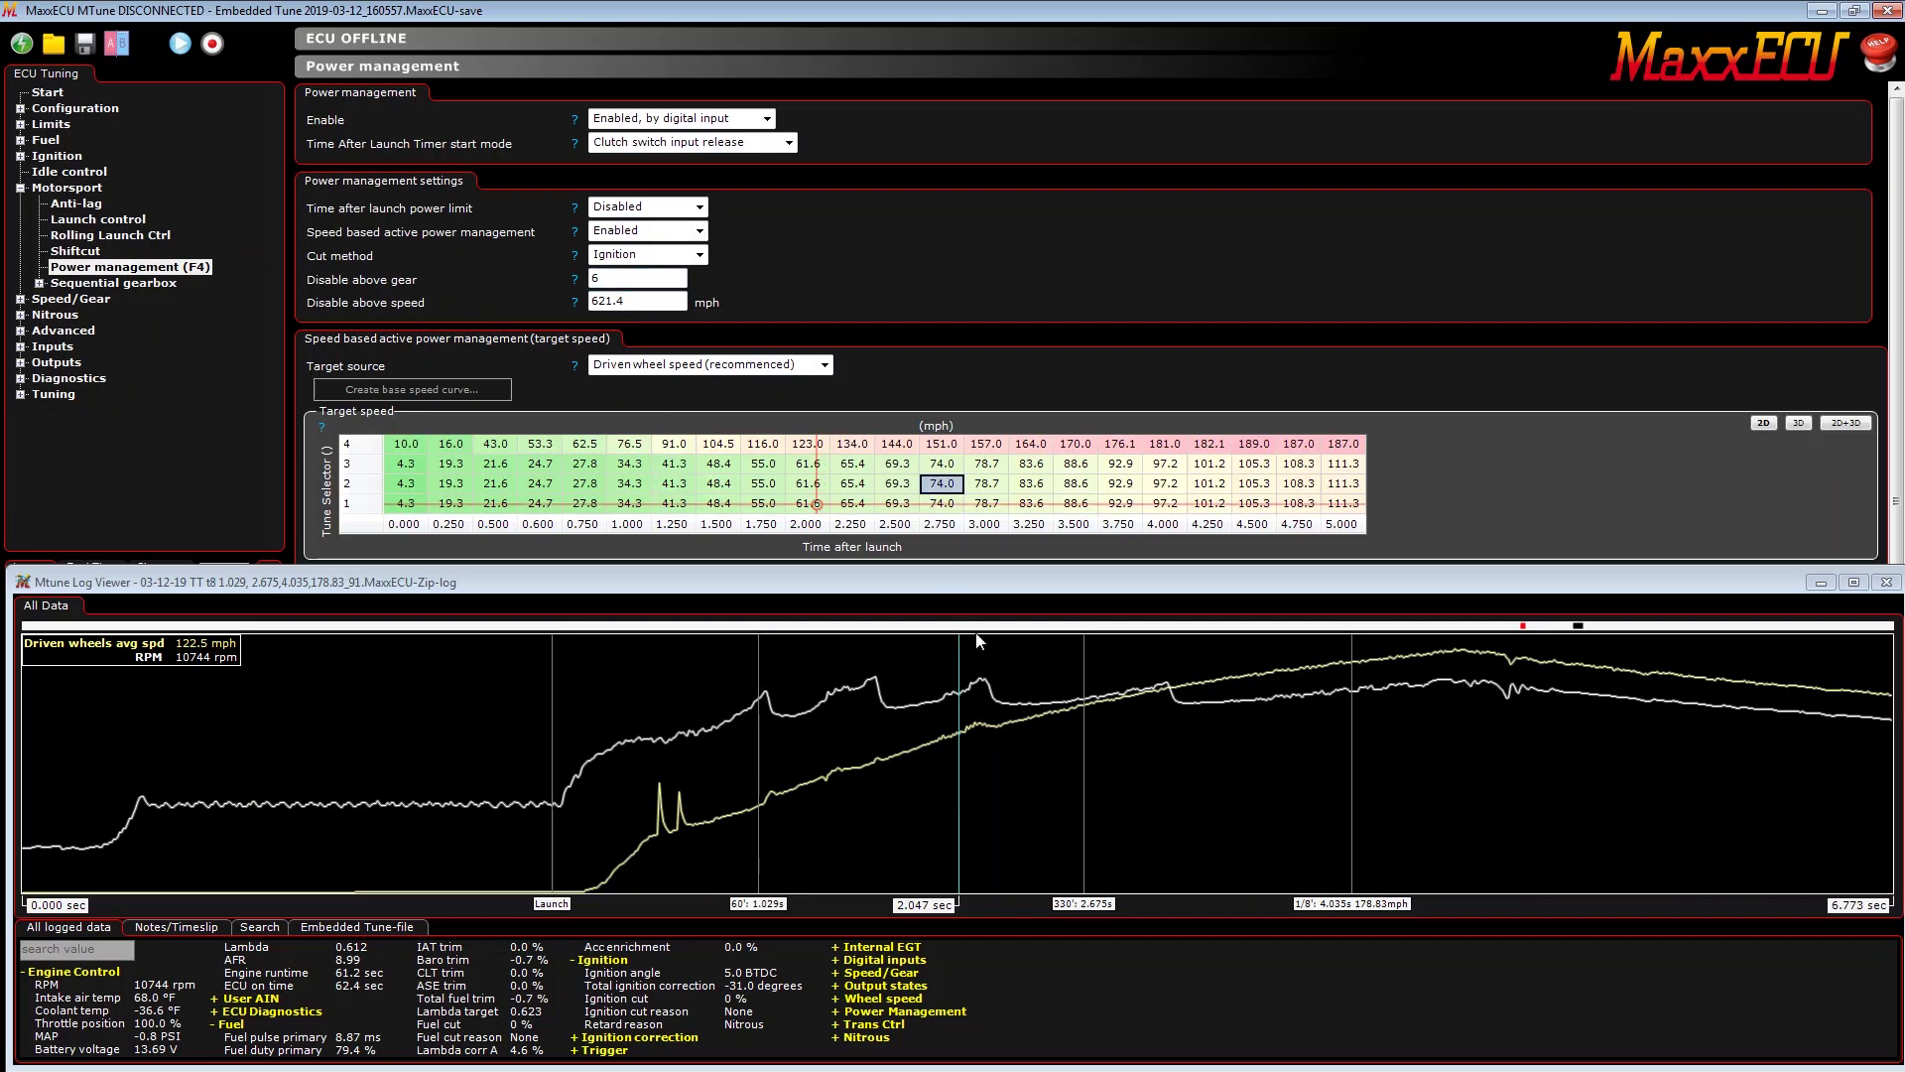
left_click(948, 711)
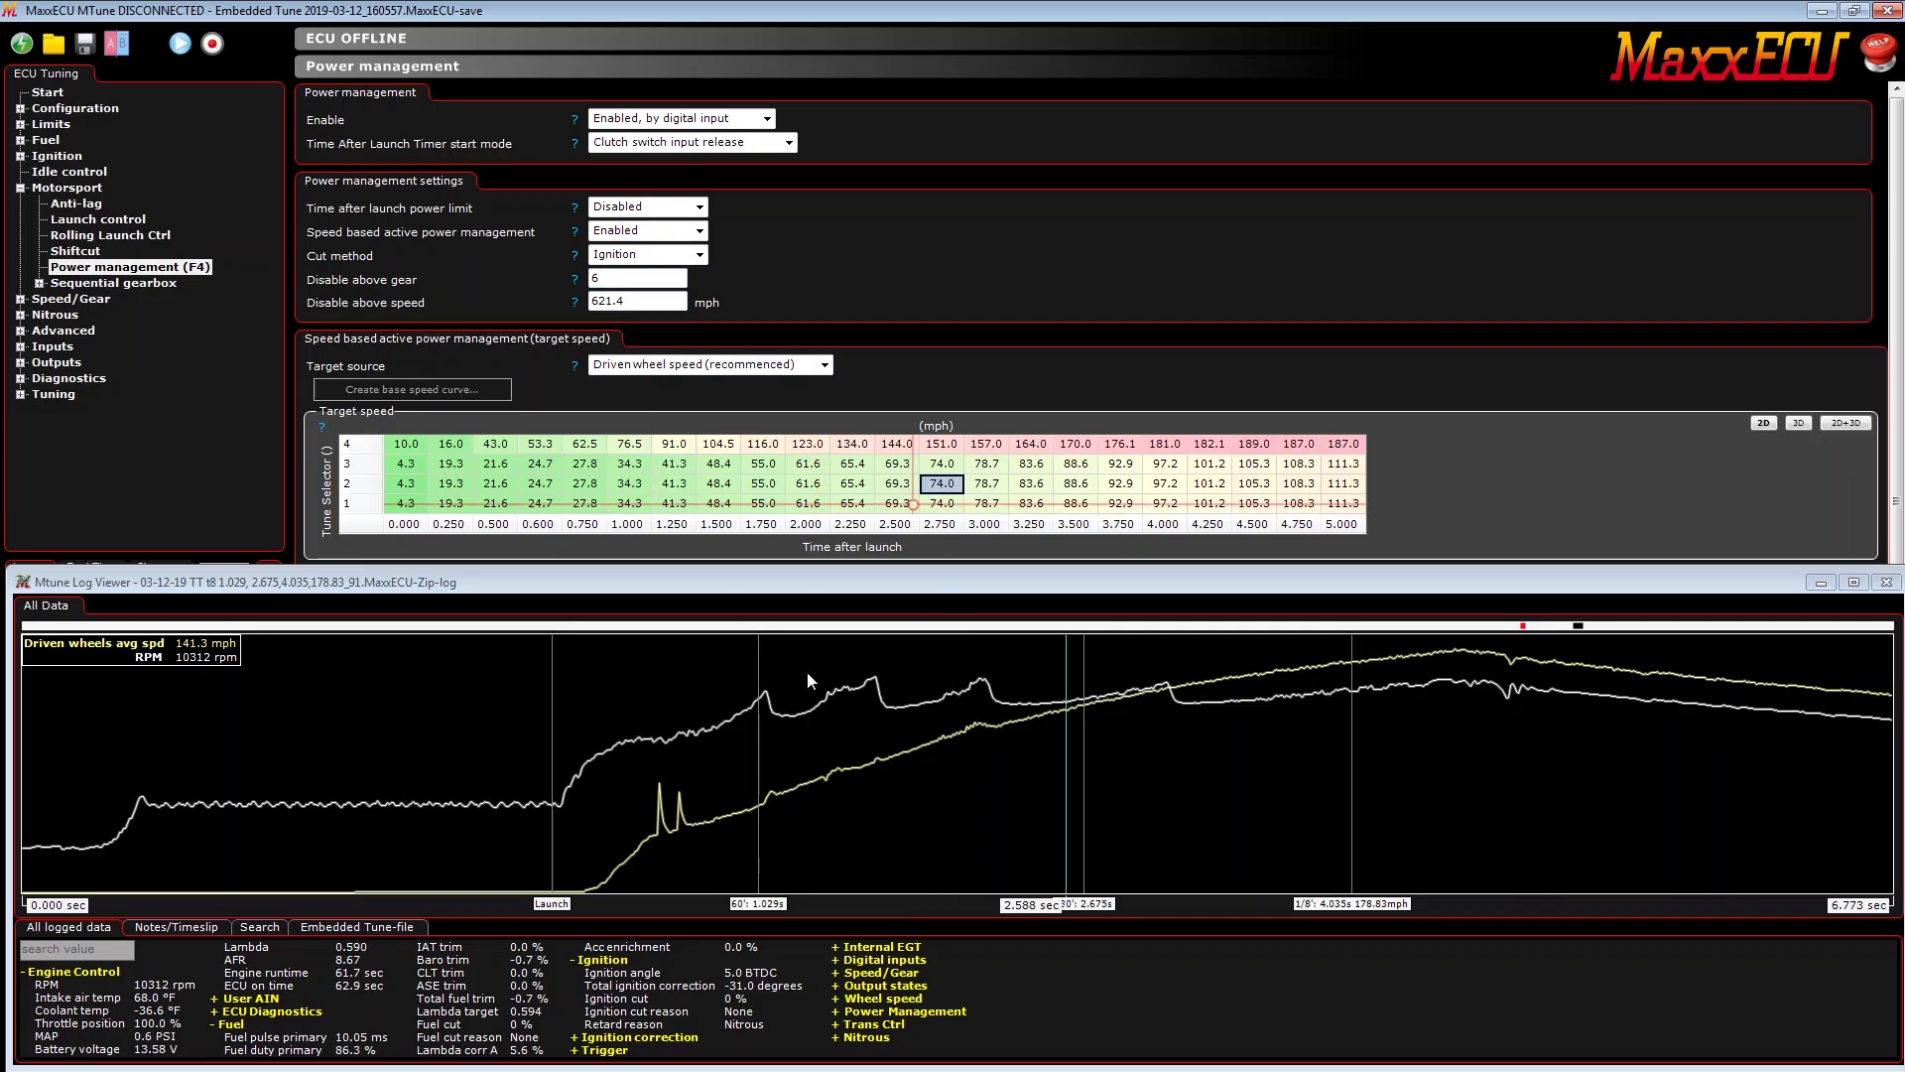
left_click(870, 647)
right_click(871, 647)
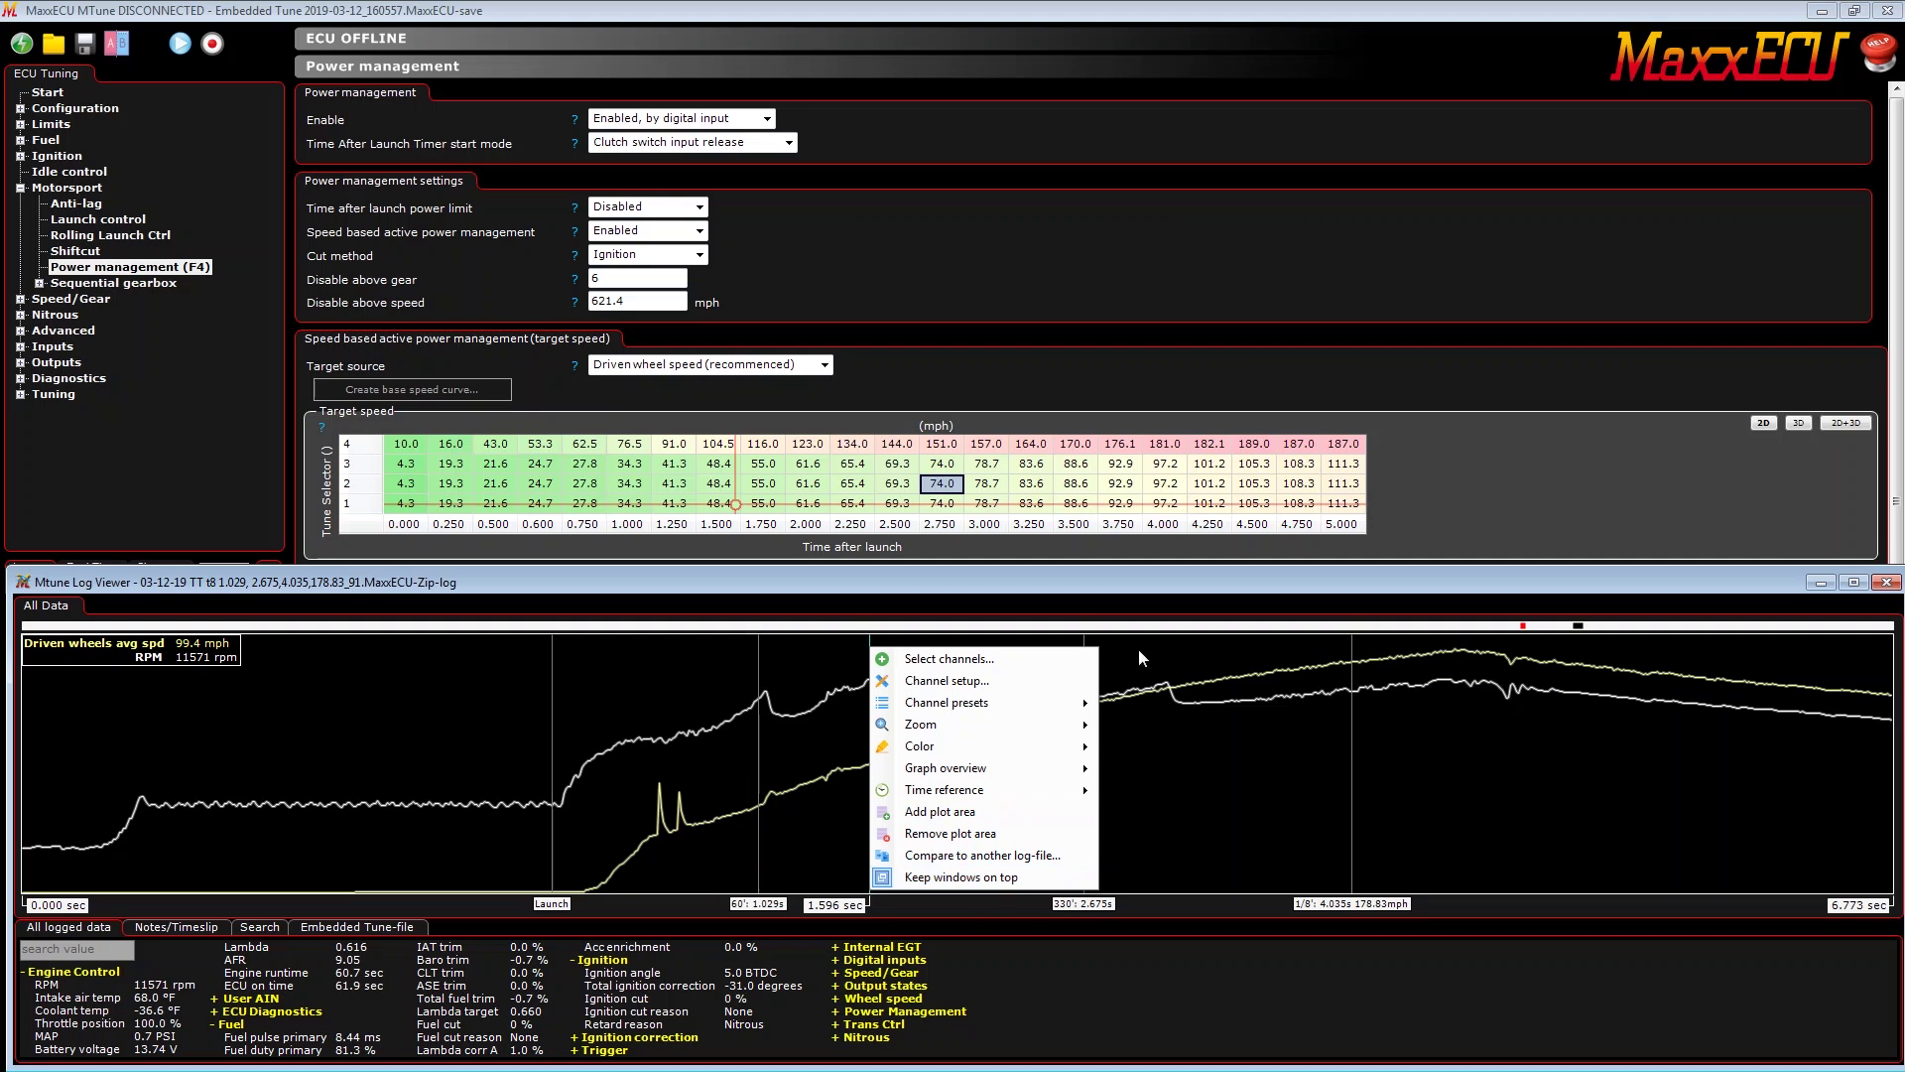
left_click(1029, 230)
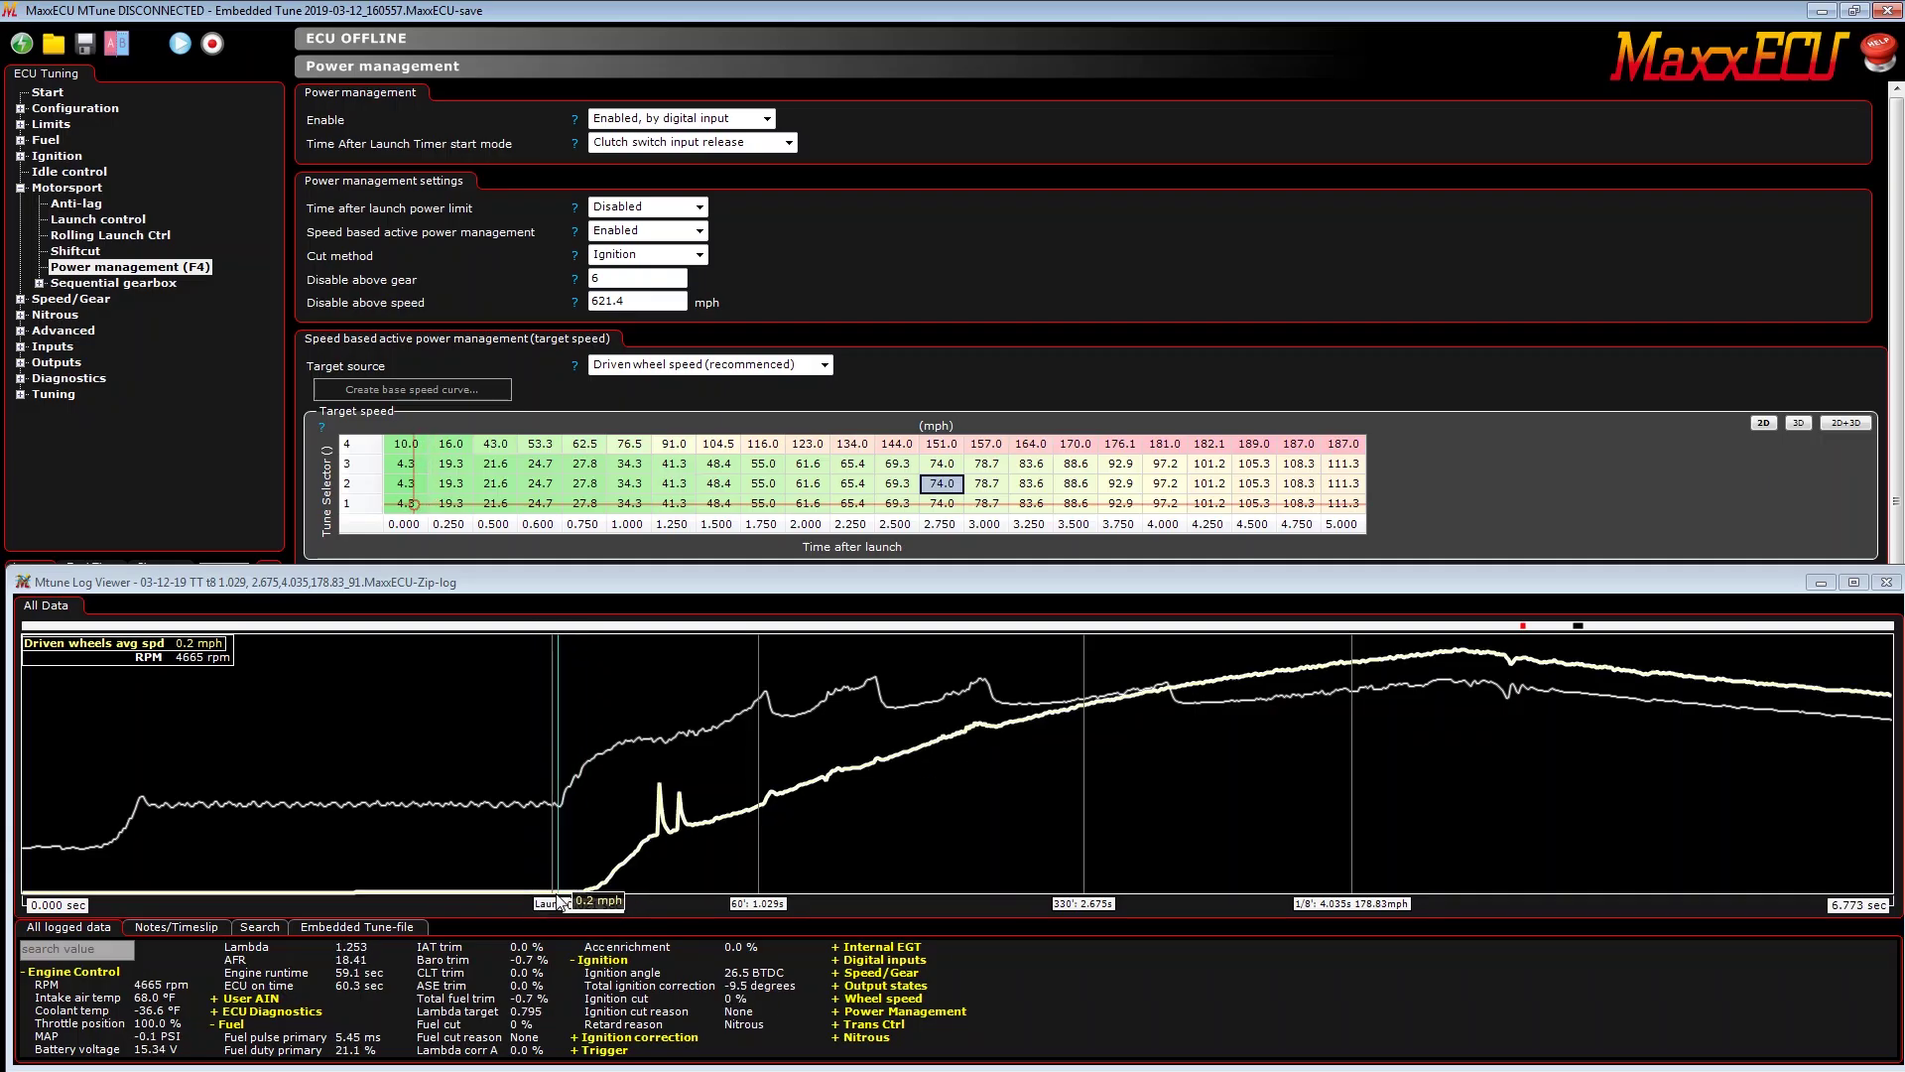
Step: Select the log range from launch to the 1/8-mile marker and import it as the baseline for Power Management
left_click(182, 922)
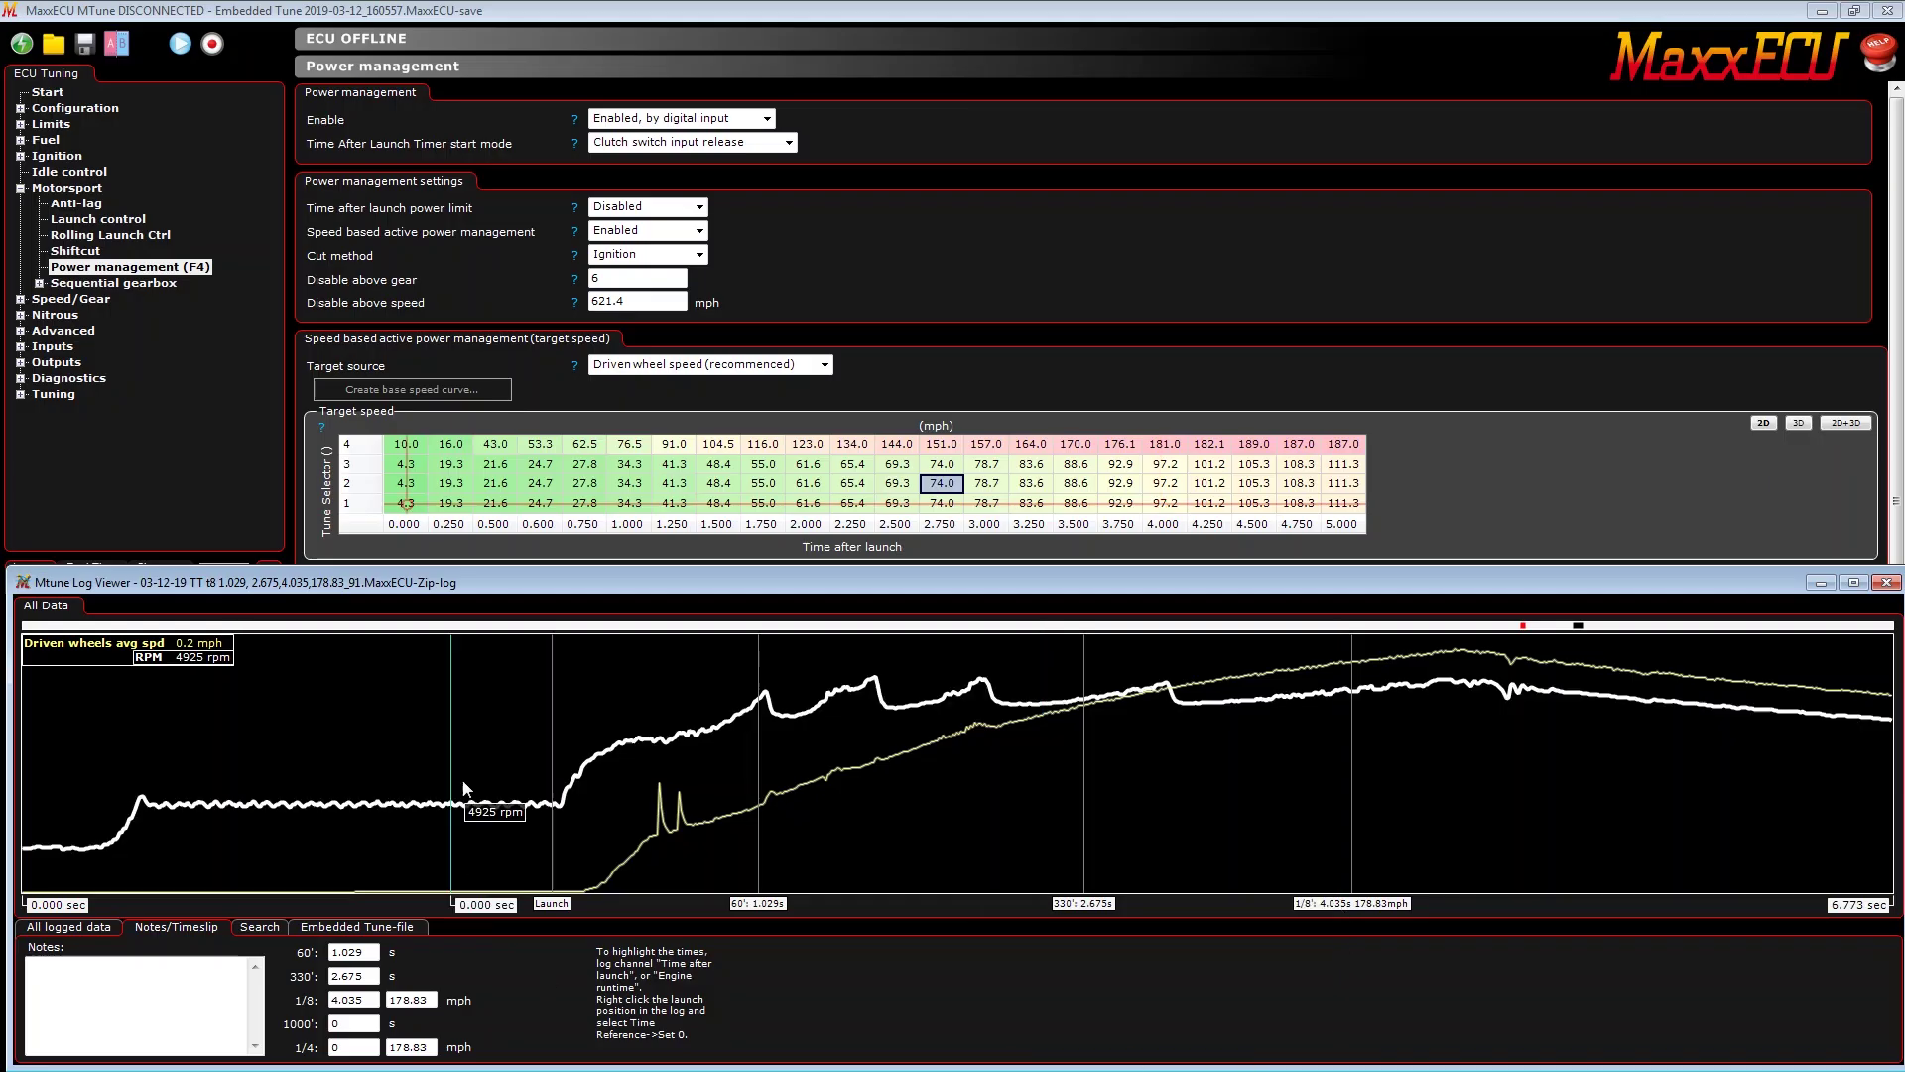
mouse_move(558, 809)
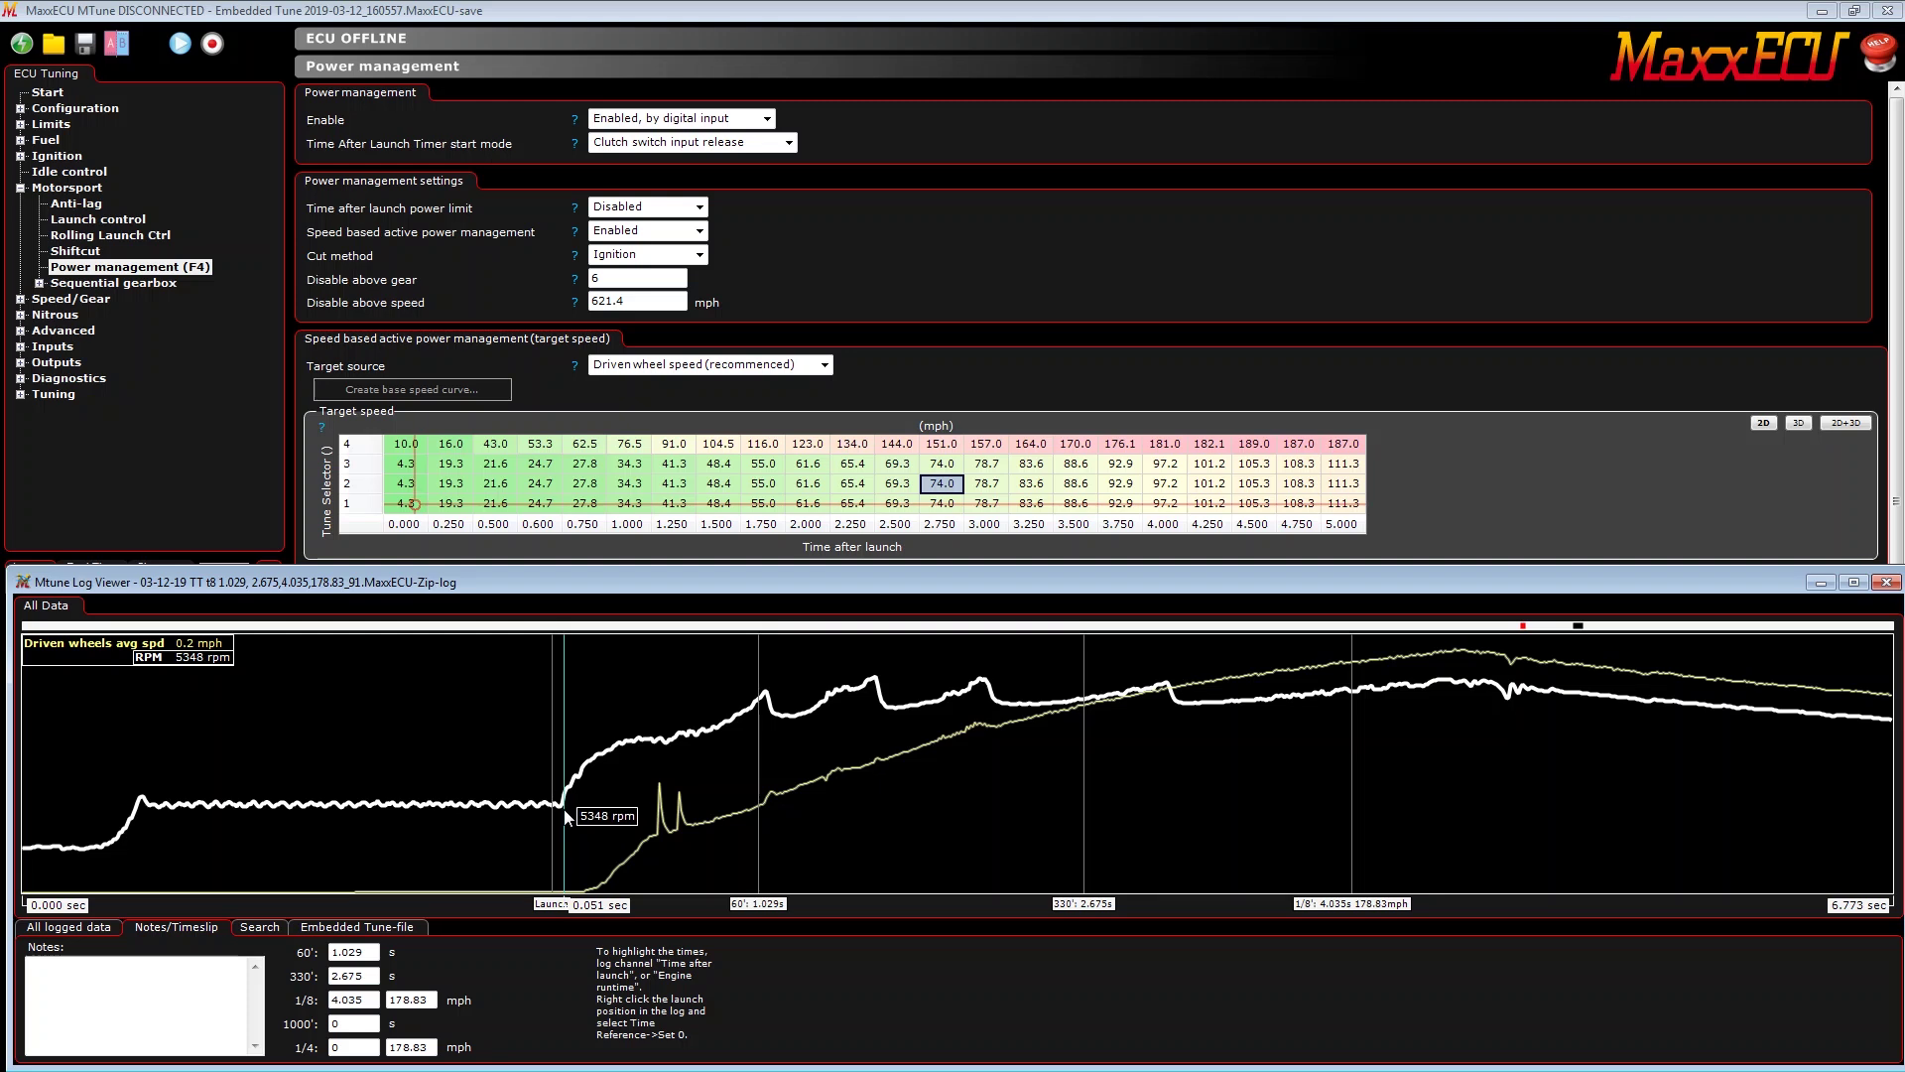
left_click(1352, 732)
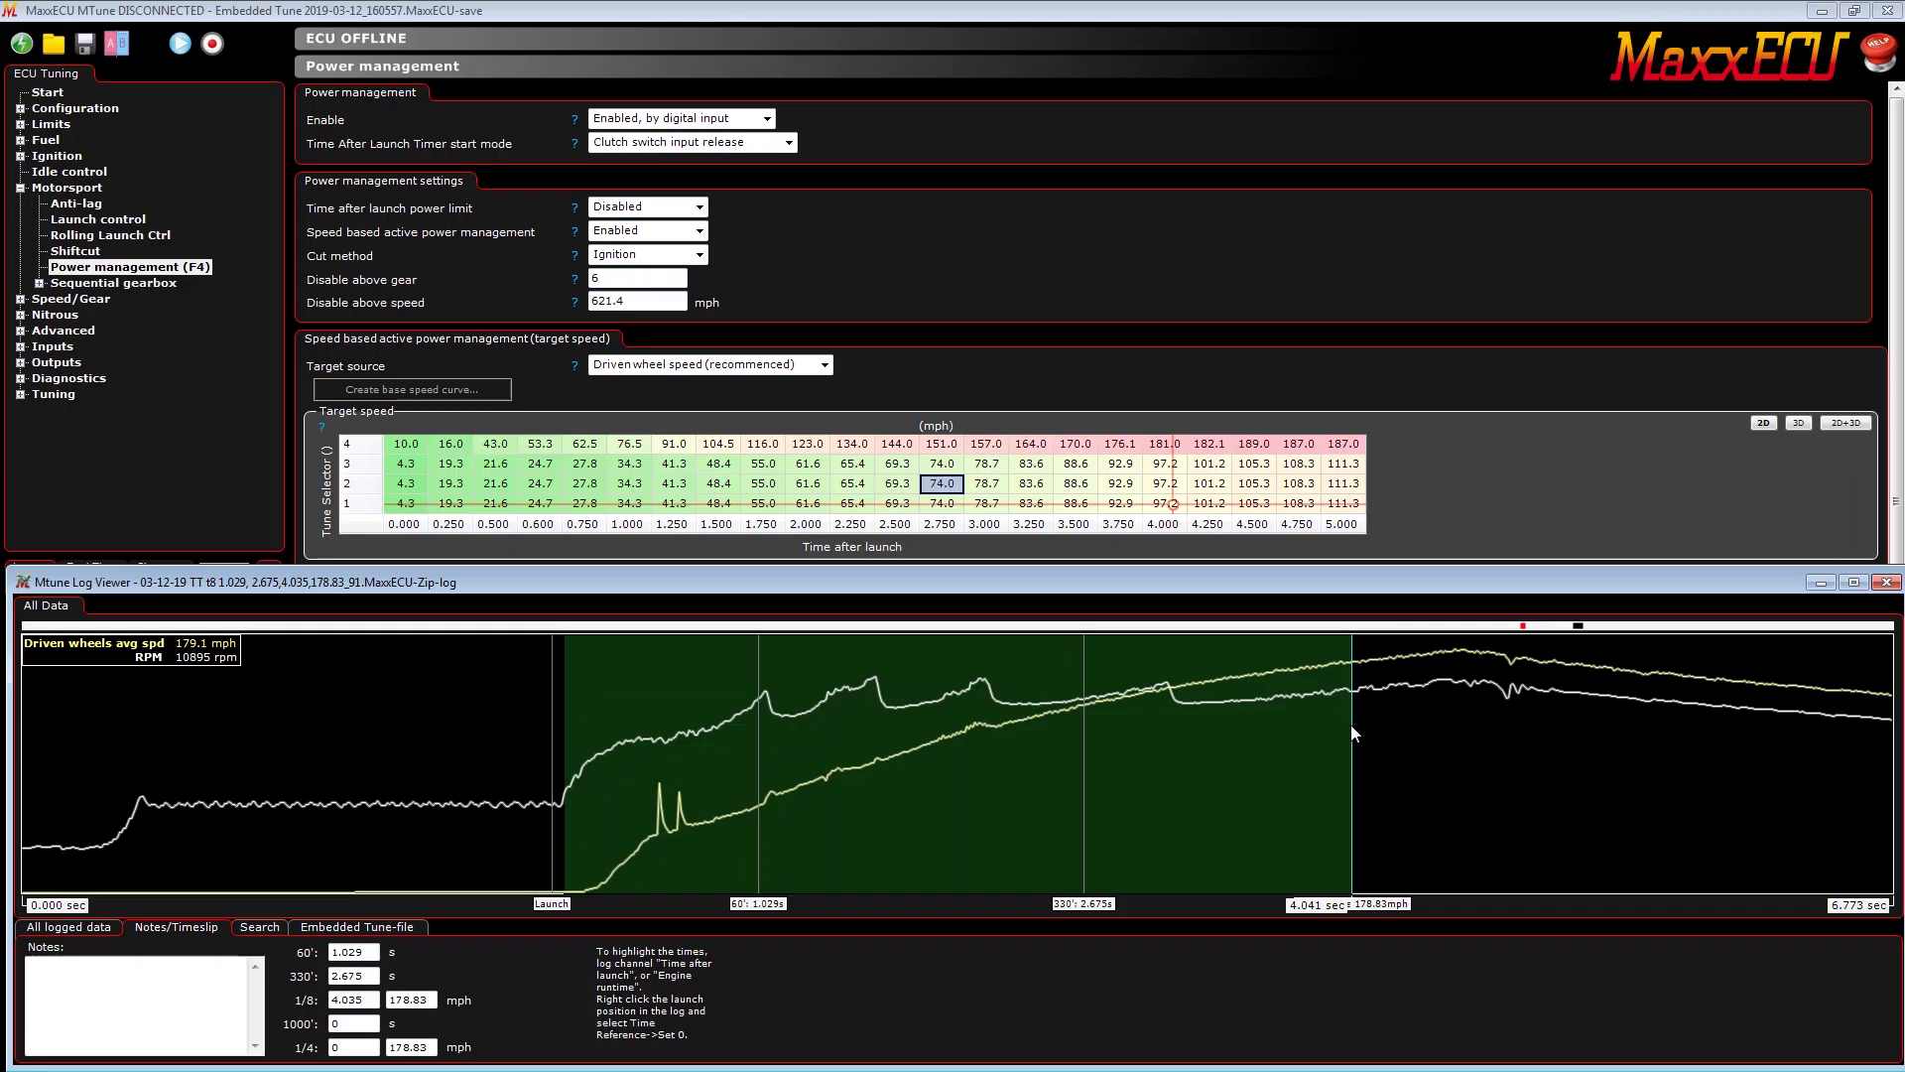
right_click(1007, 755)
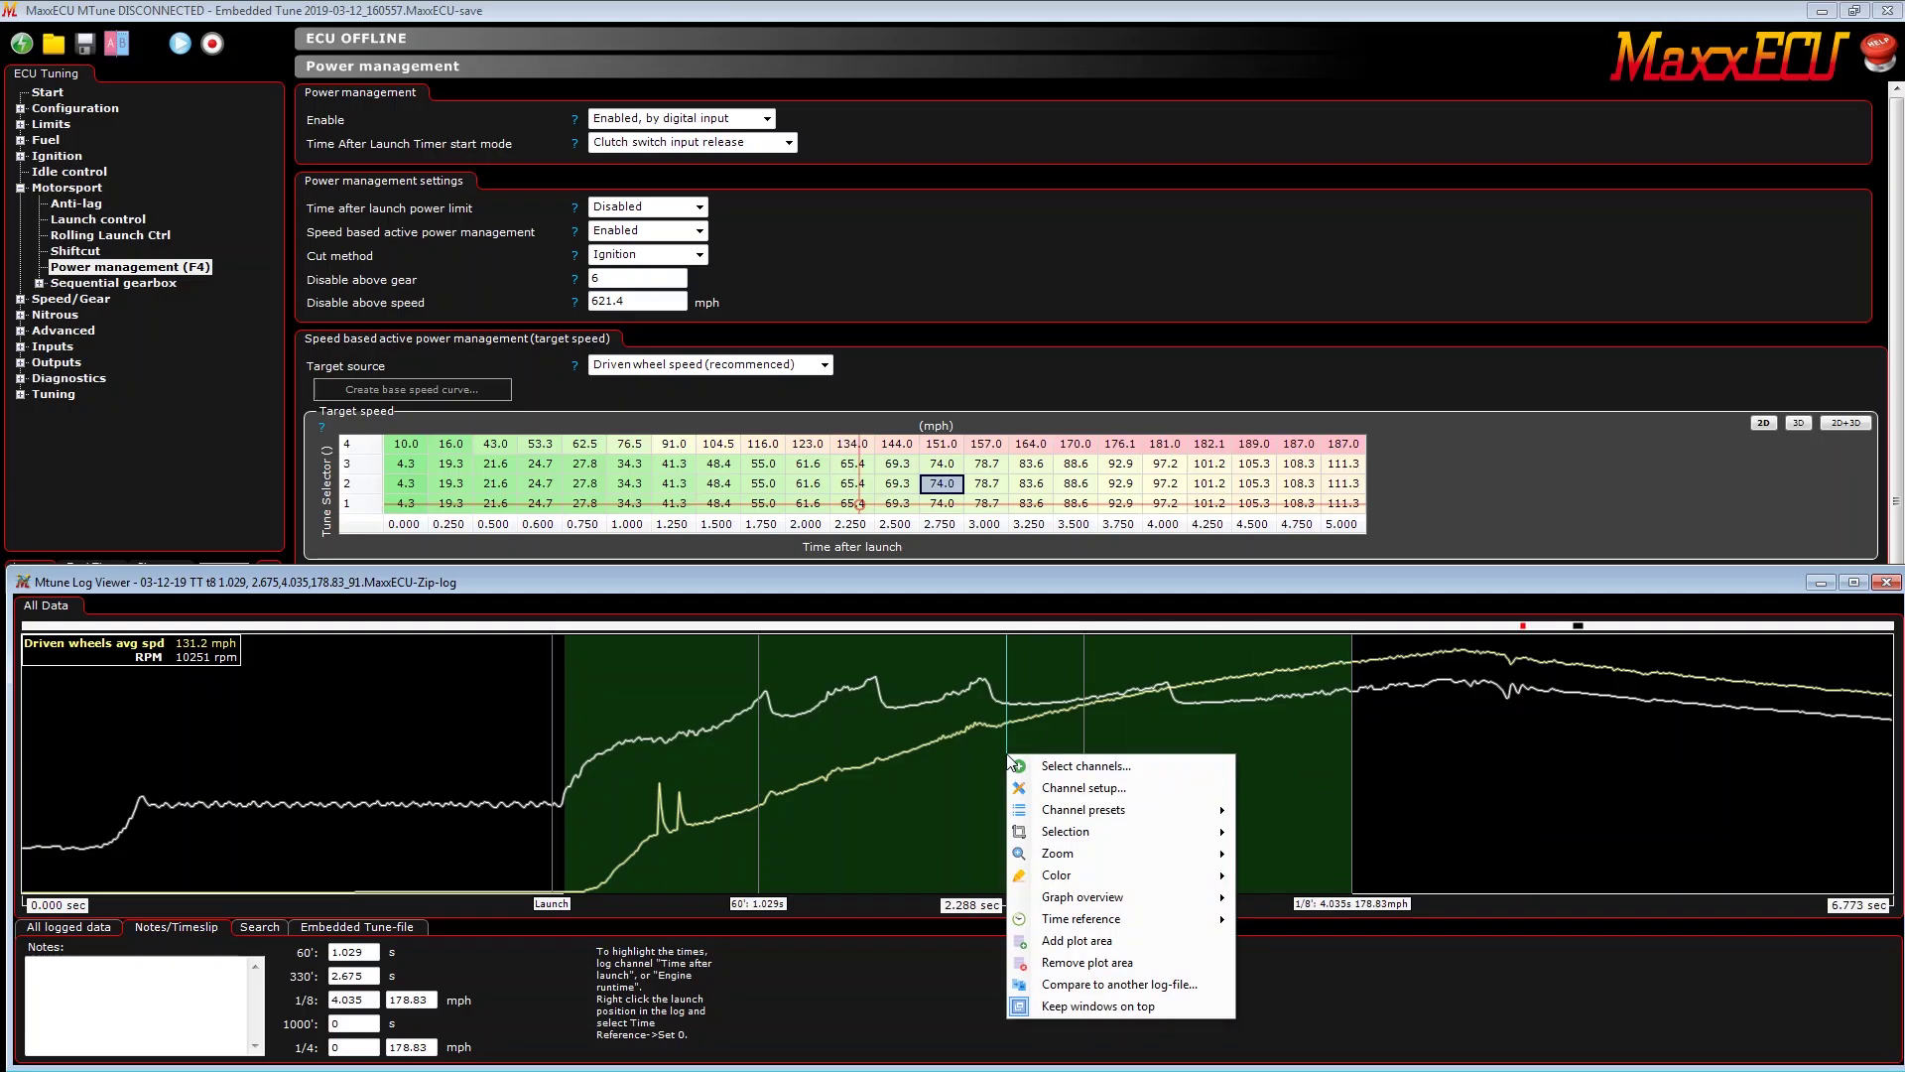
mouse_move(1040, 836)
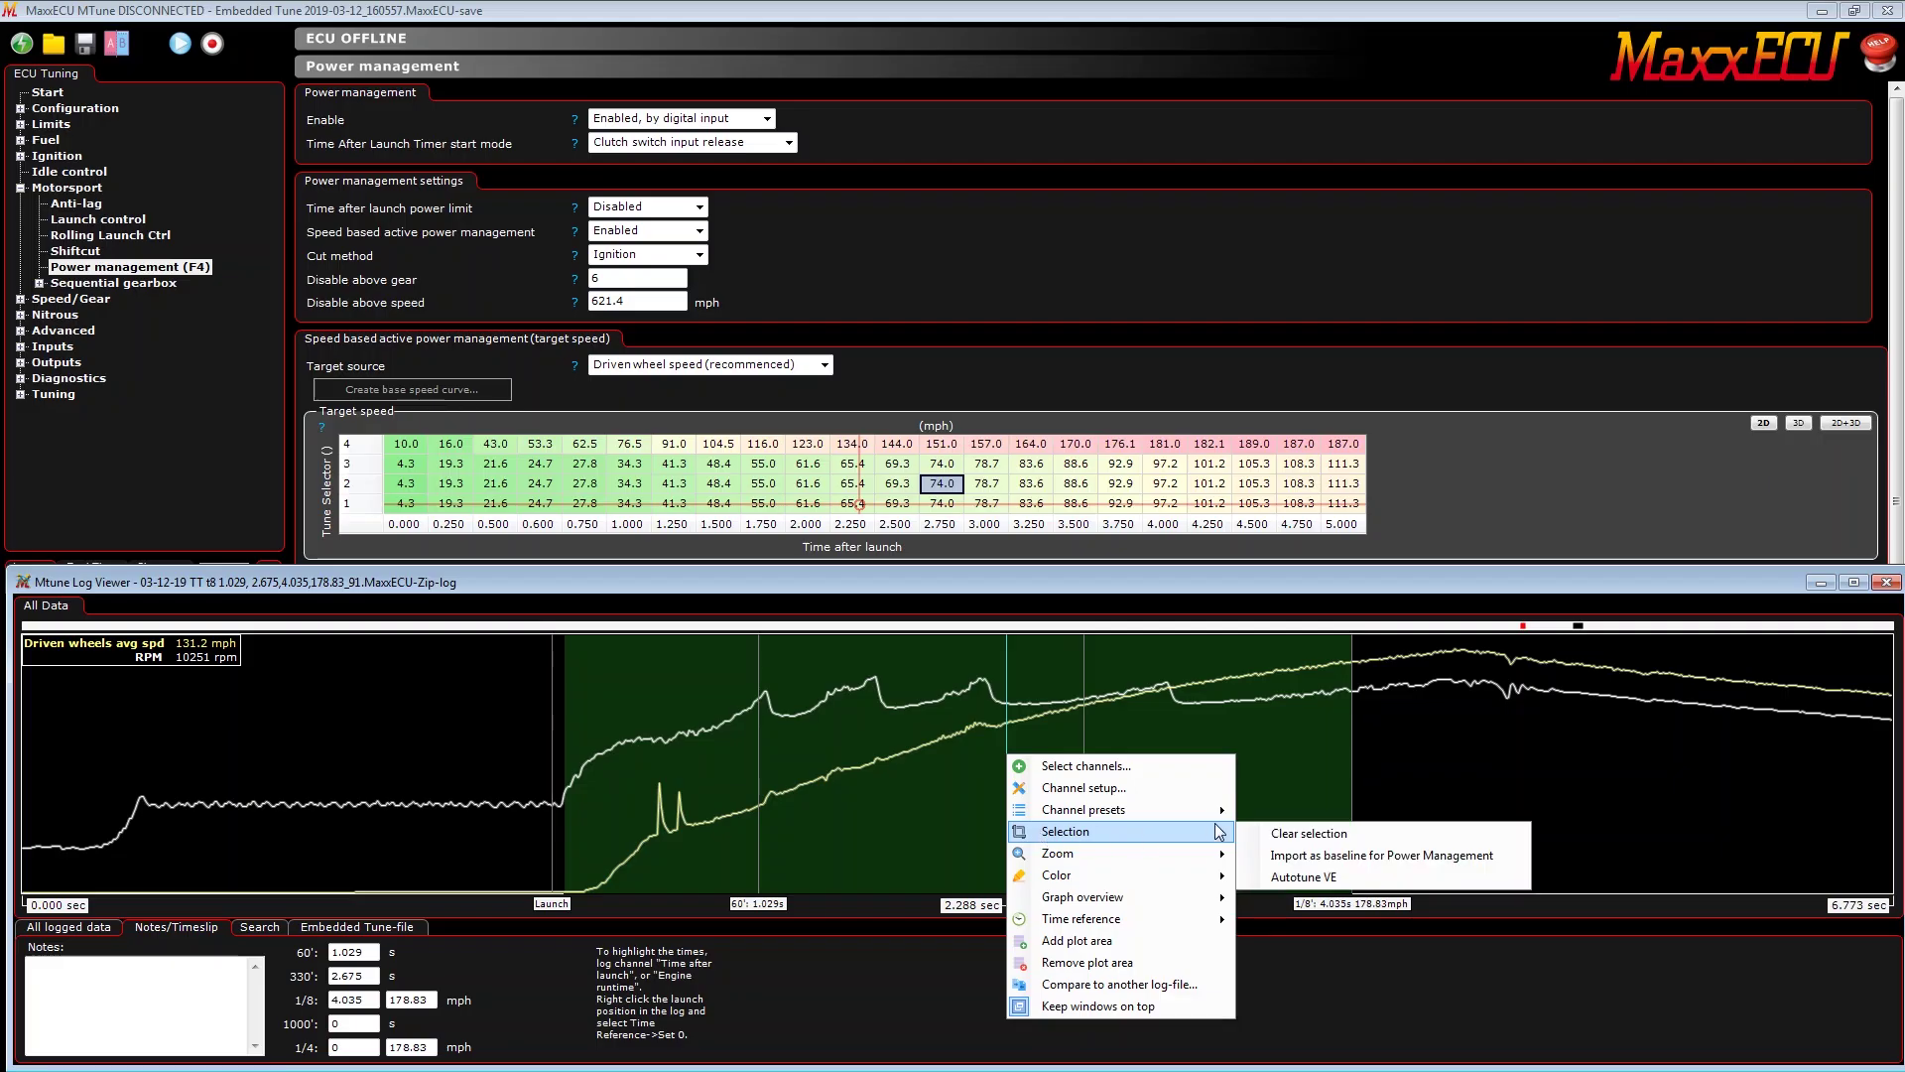
left_click(1335, 856)
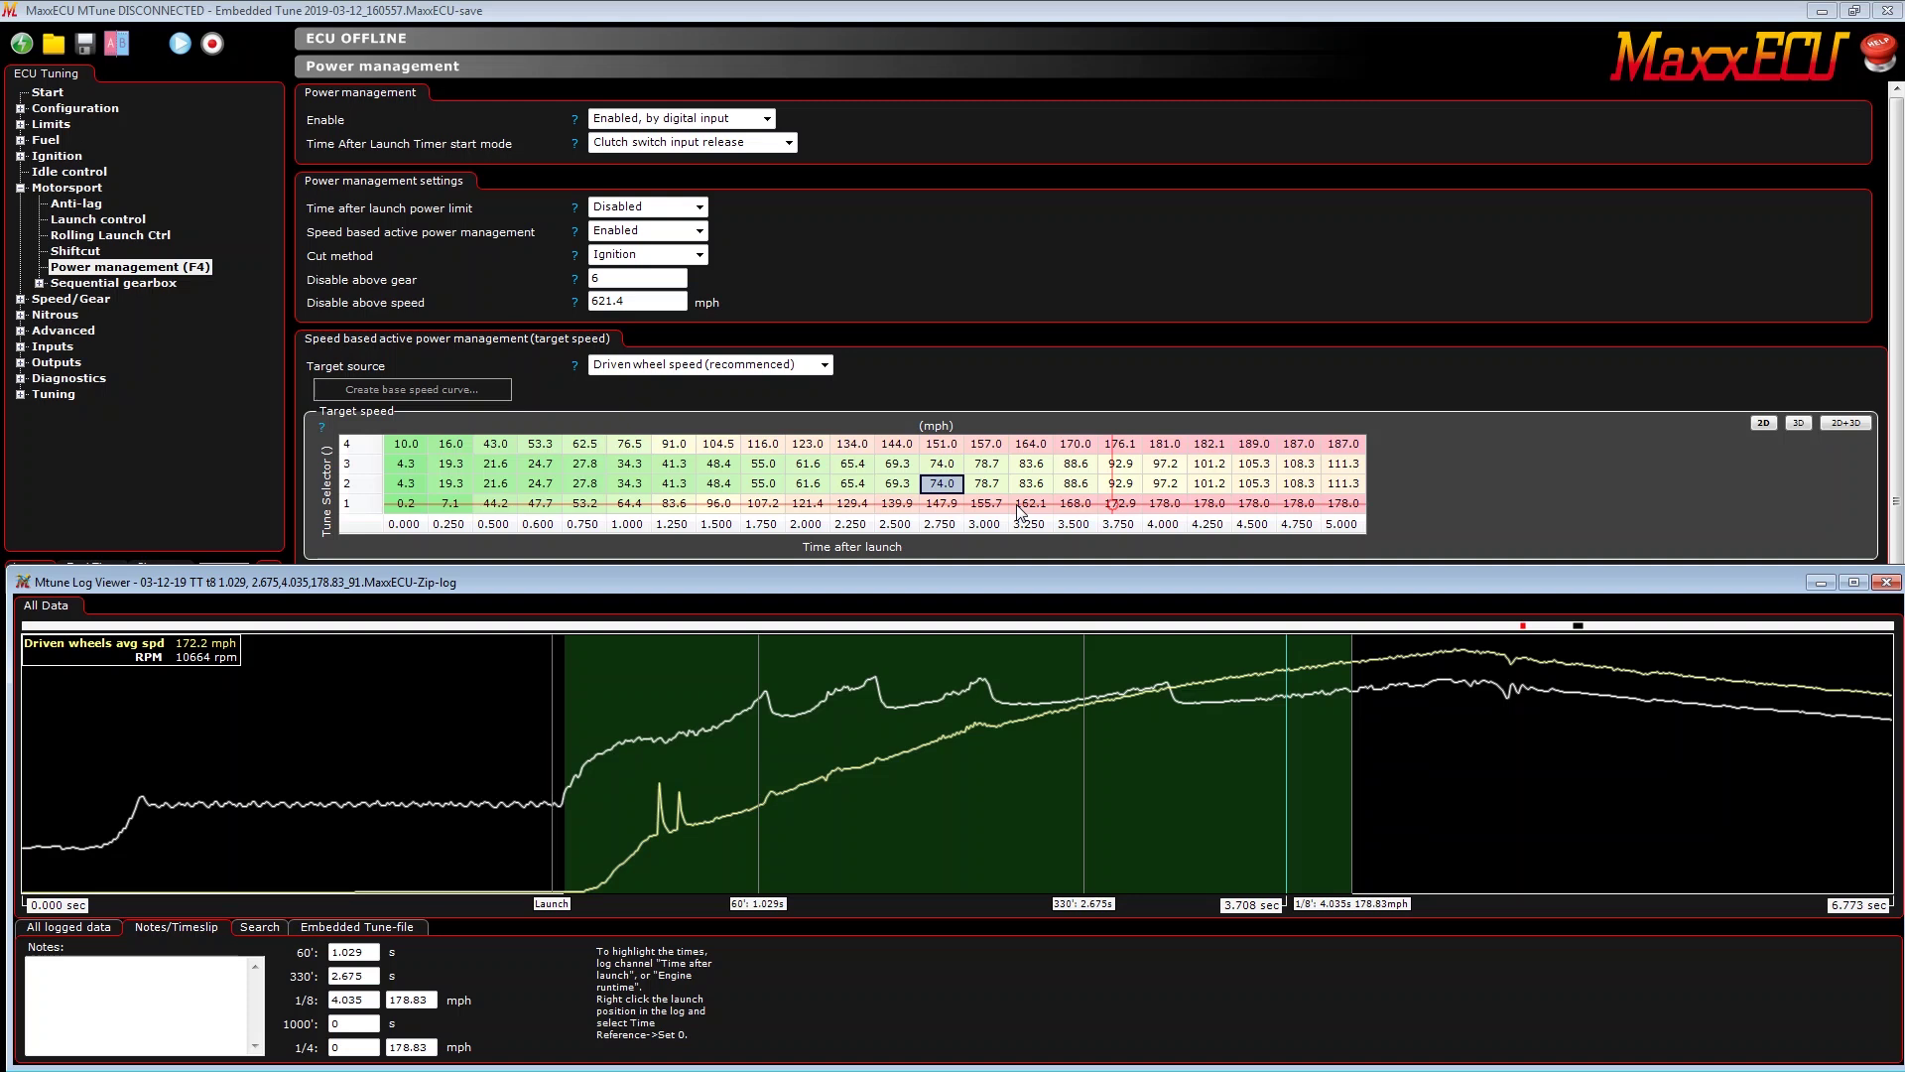
Step: Display the section graph of target speed row 1 and compare it with the log just after launch
left_click_drag(1898, 327, 1898, 383)
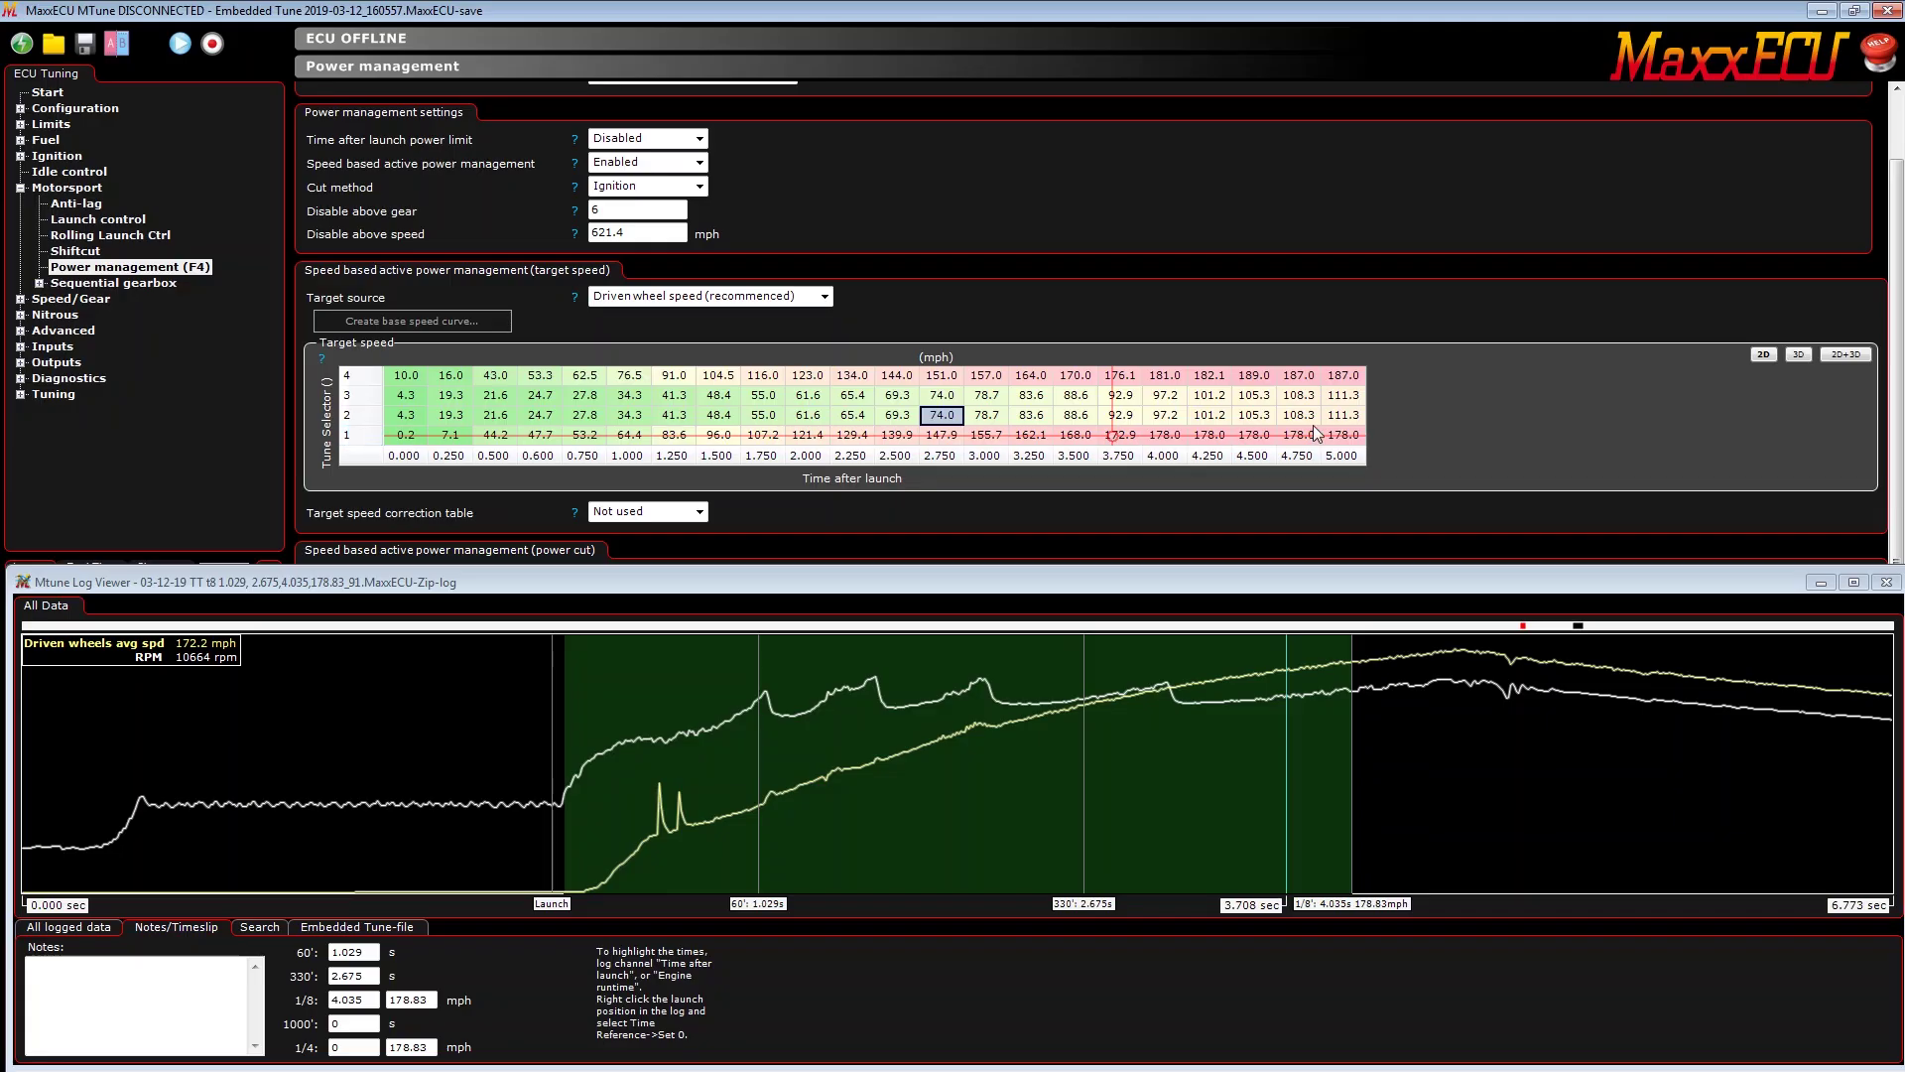
left_click(362, 437)
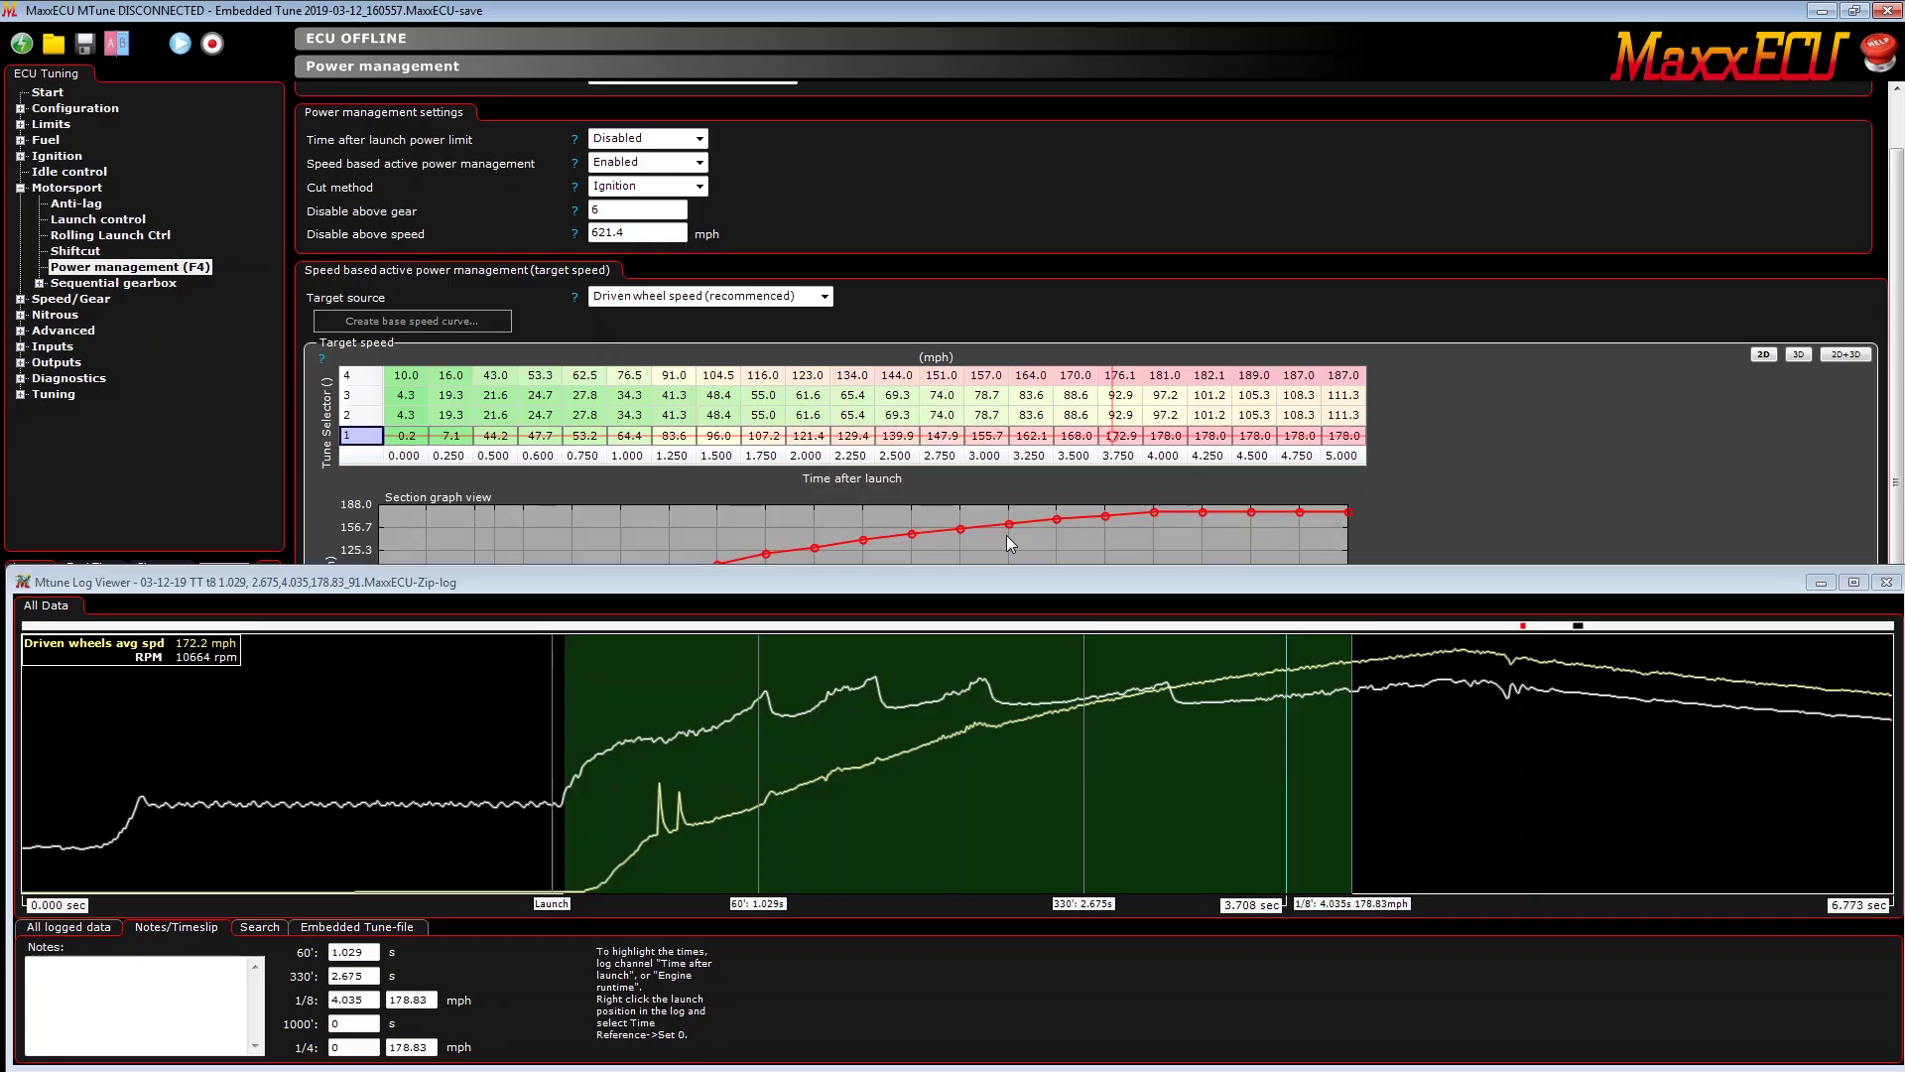
left_click_drag(1895, 272, 1899, 417)
left_click_drag(654, 871, 591, 874)
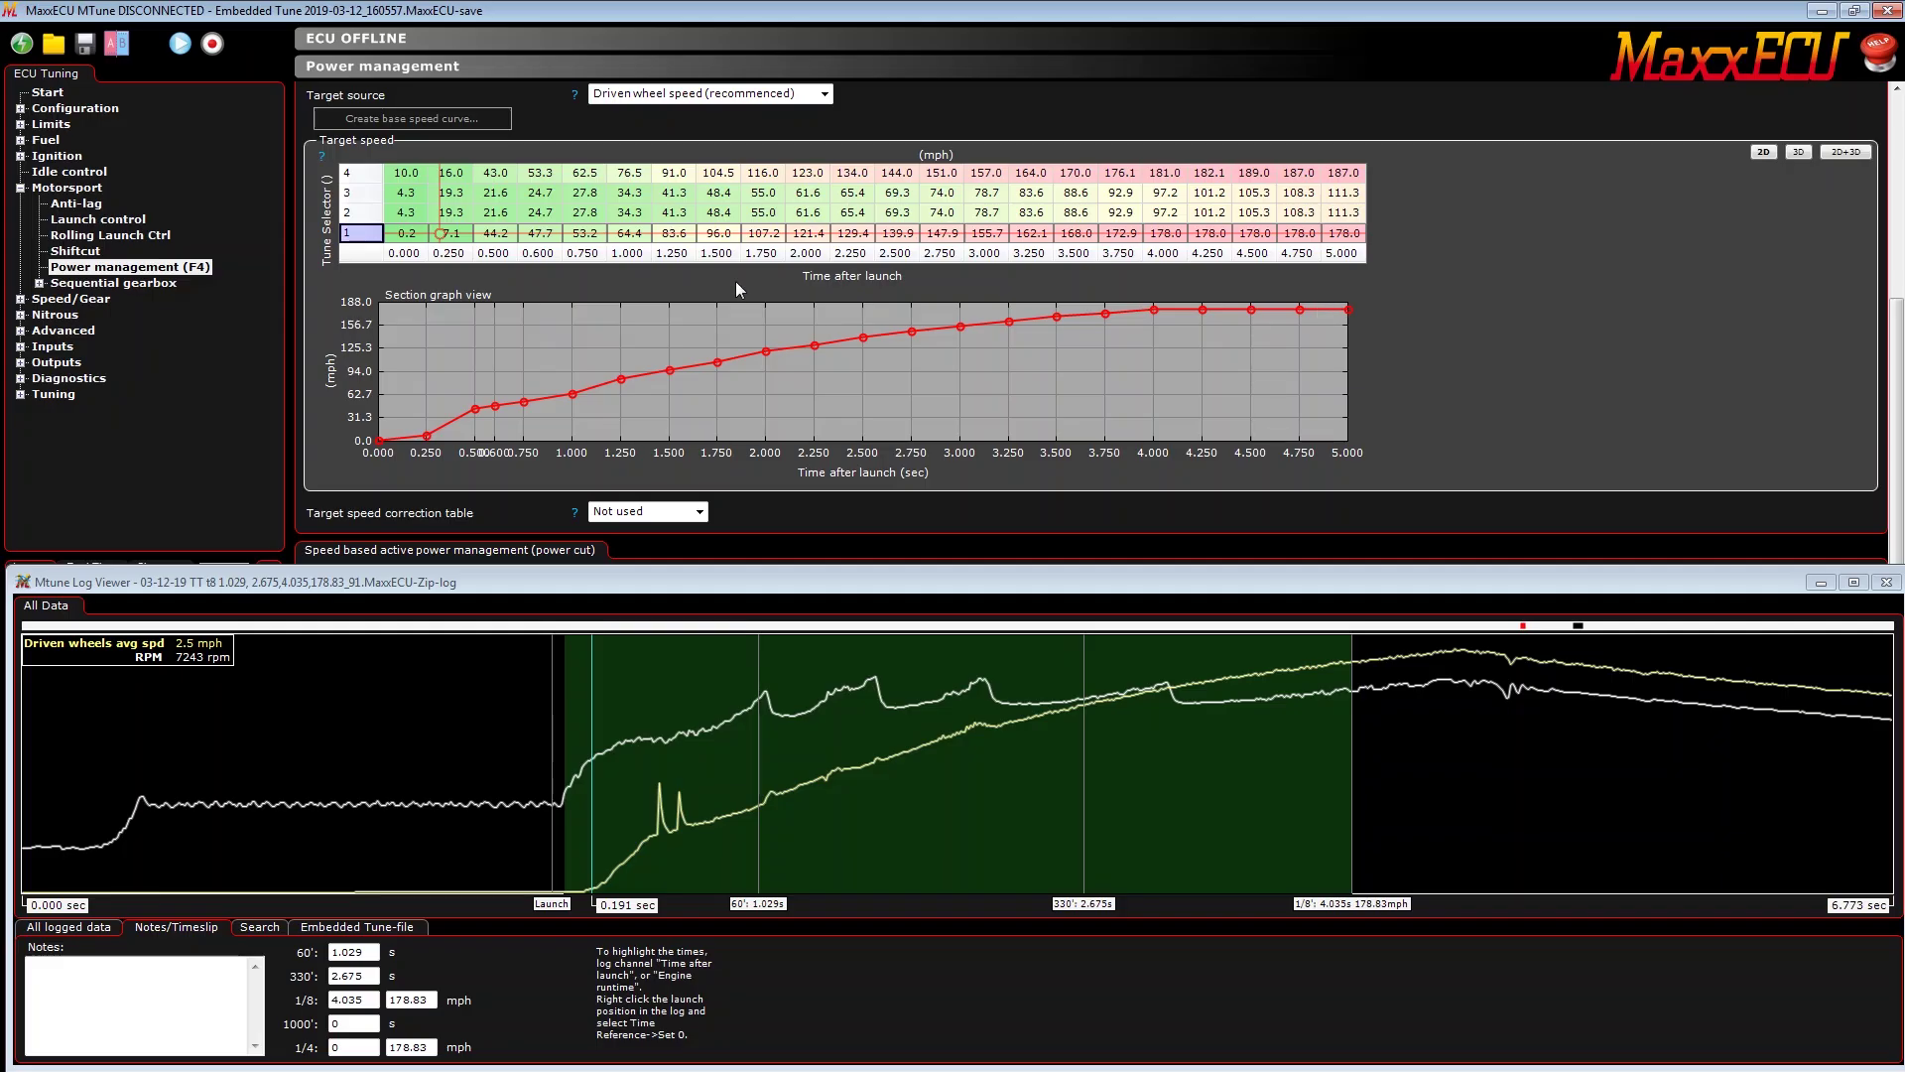
Step: Add 4 mph to every cell of the target speed table's tune selector 1 row
left_click_drag(402, 236, 1346, 234)
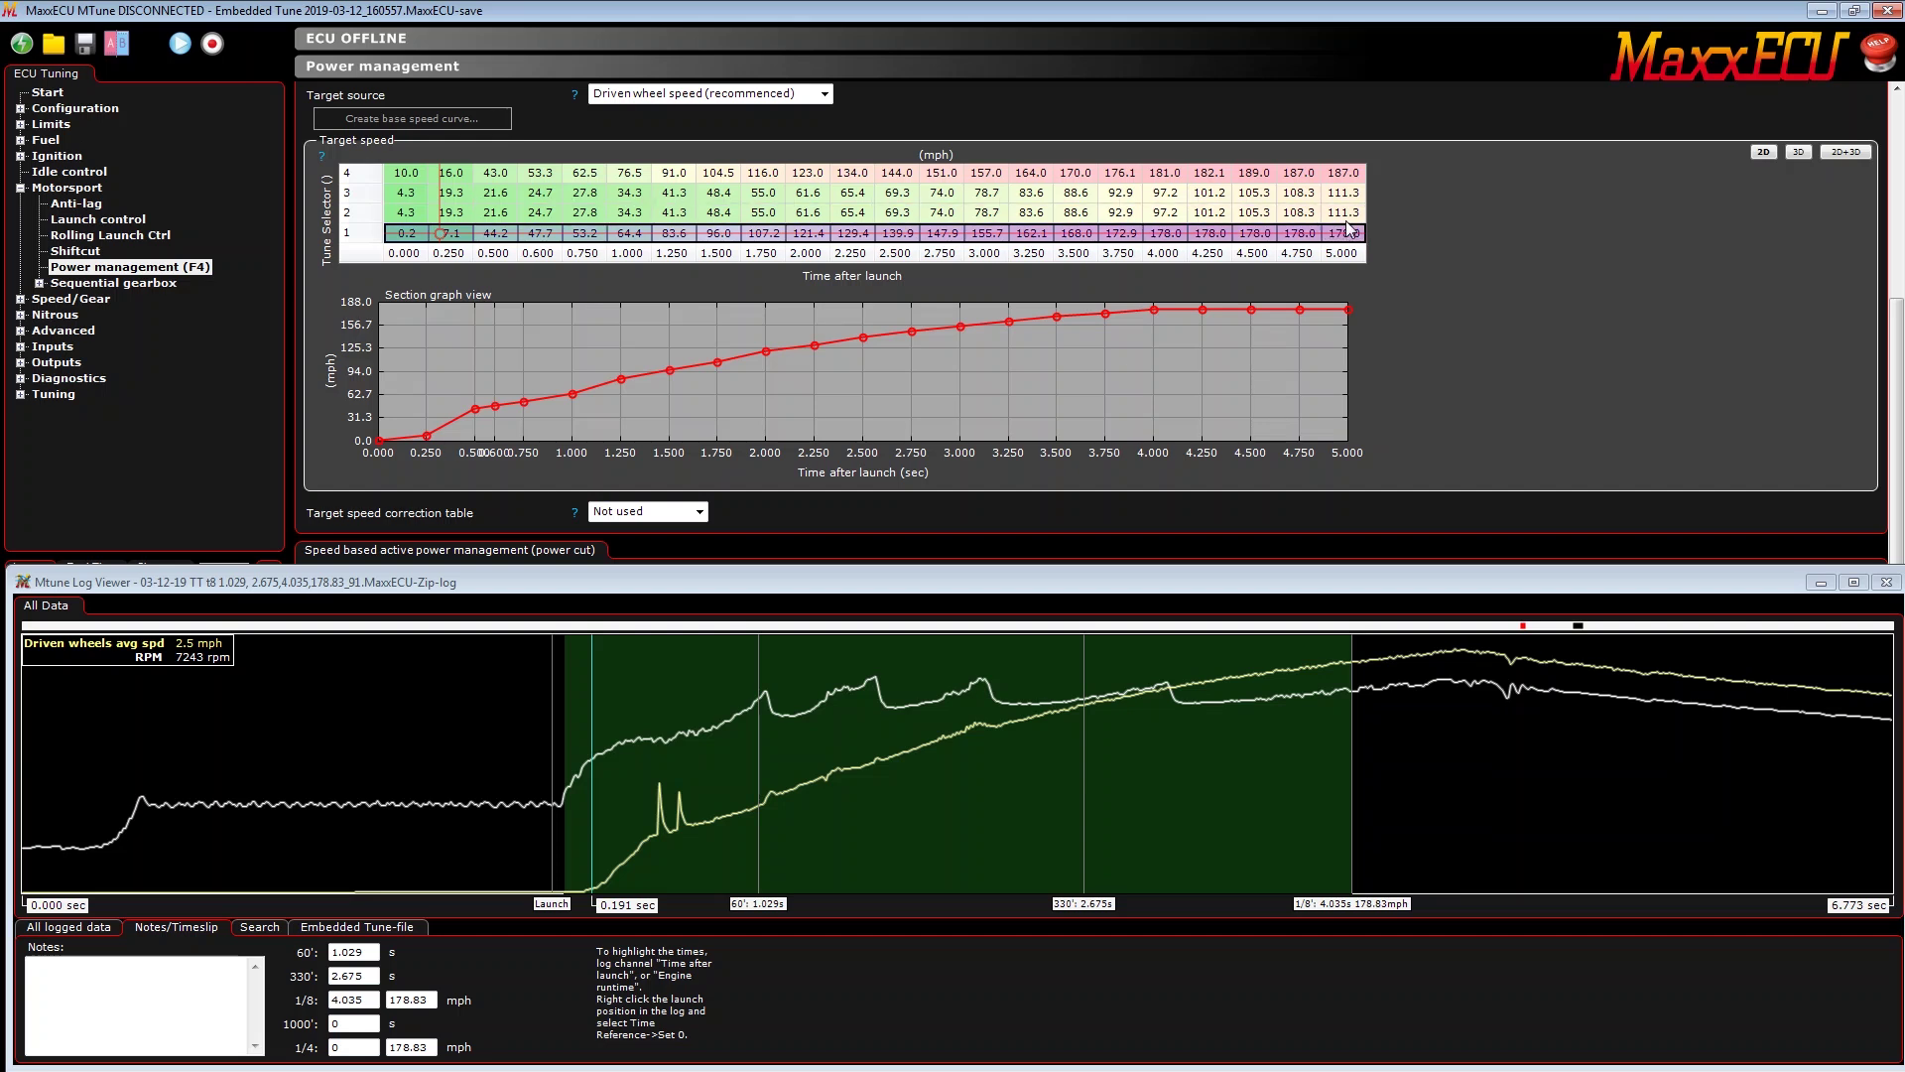
right_click(1347, 233)
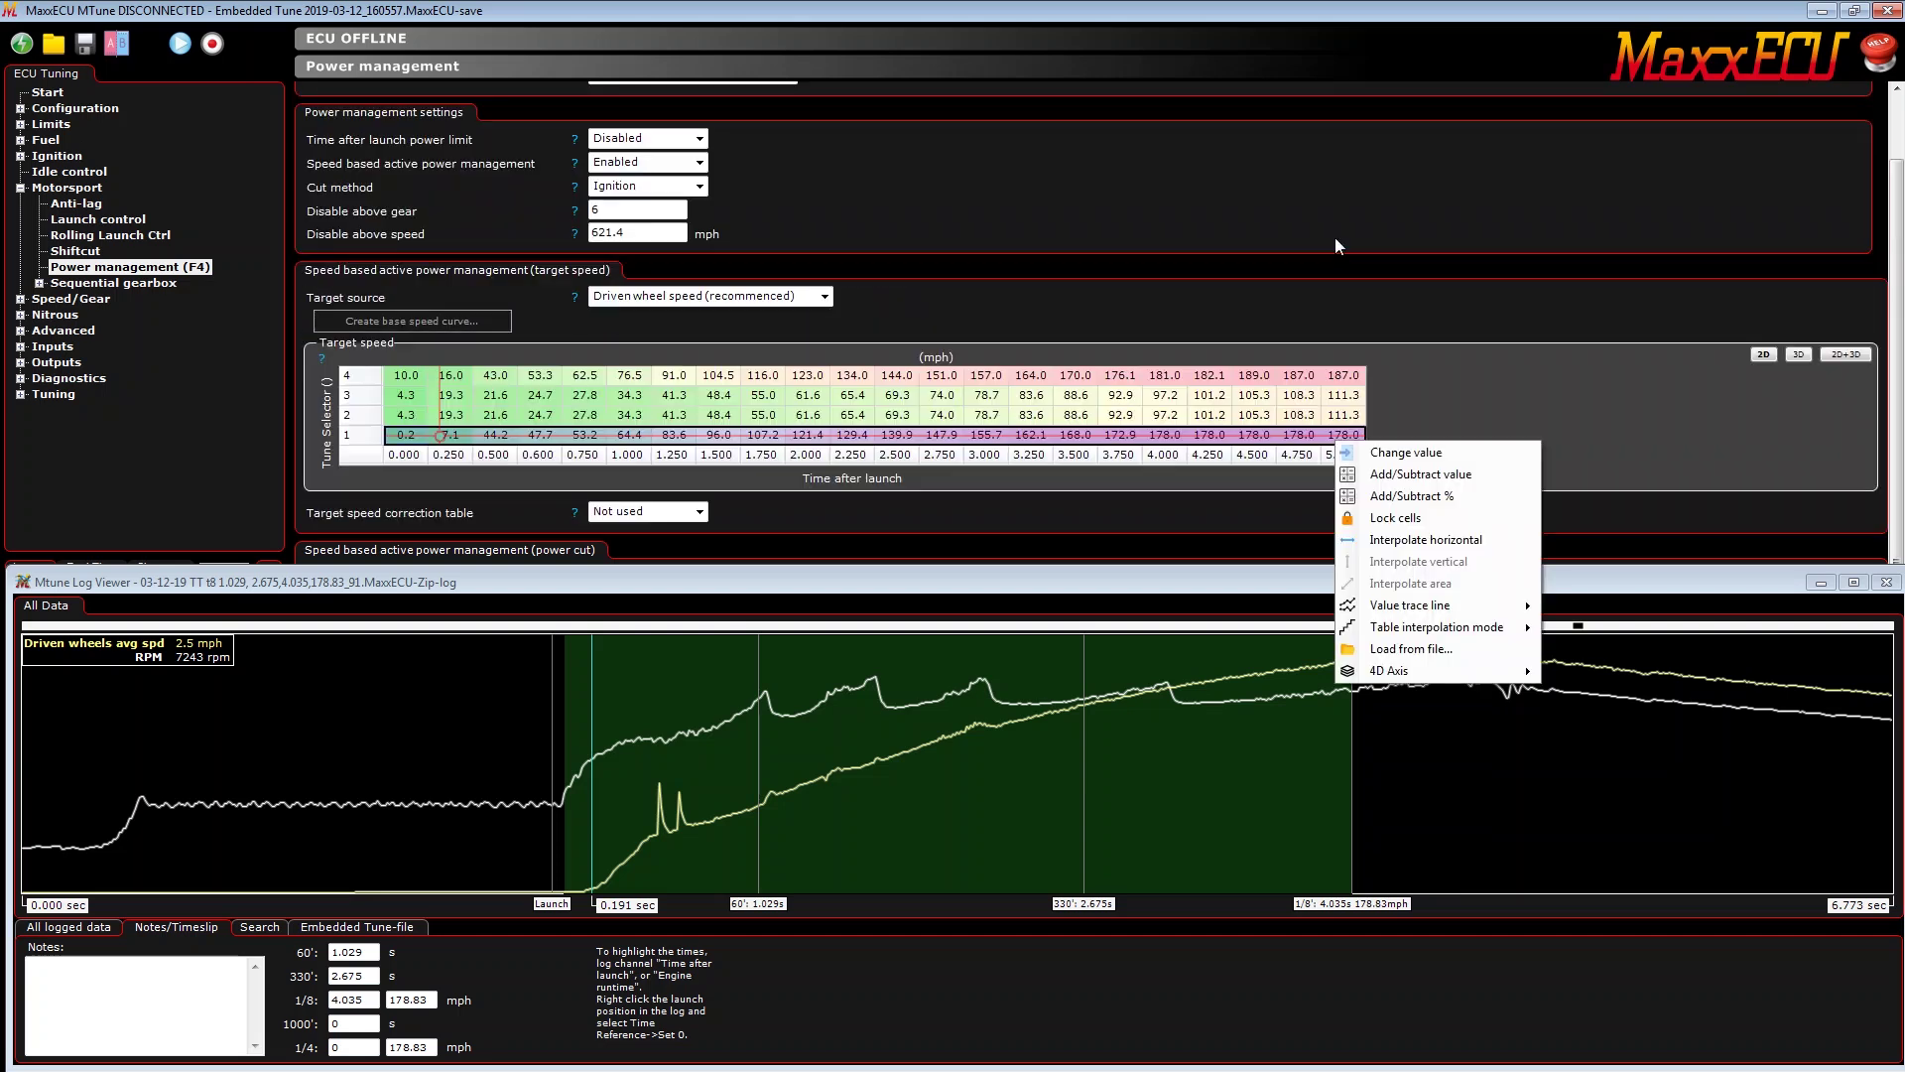
left_click(1450, 476)
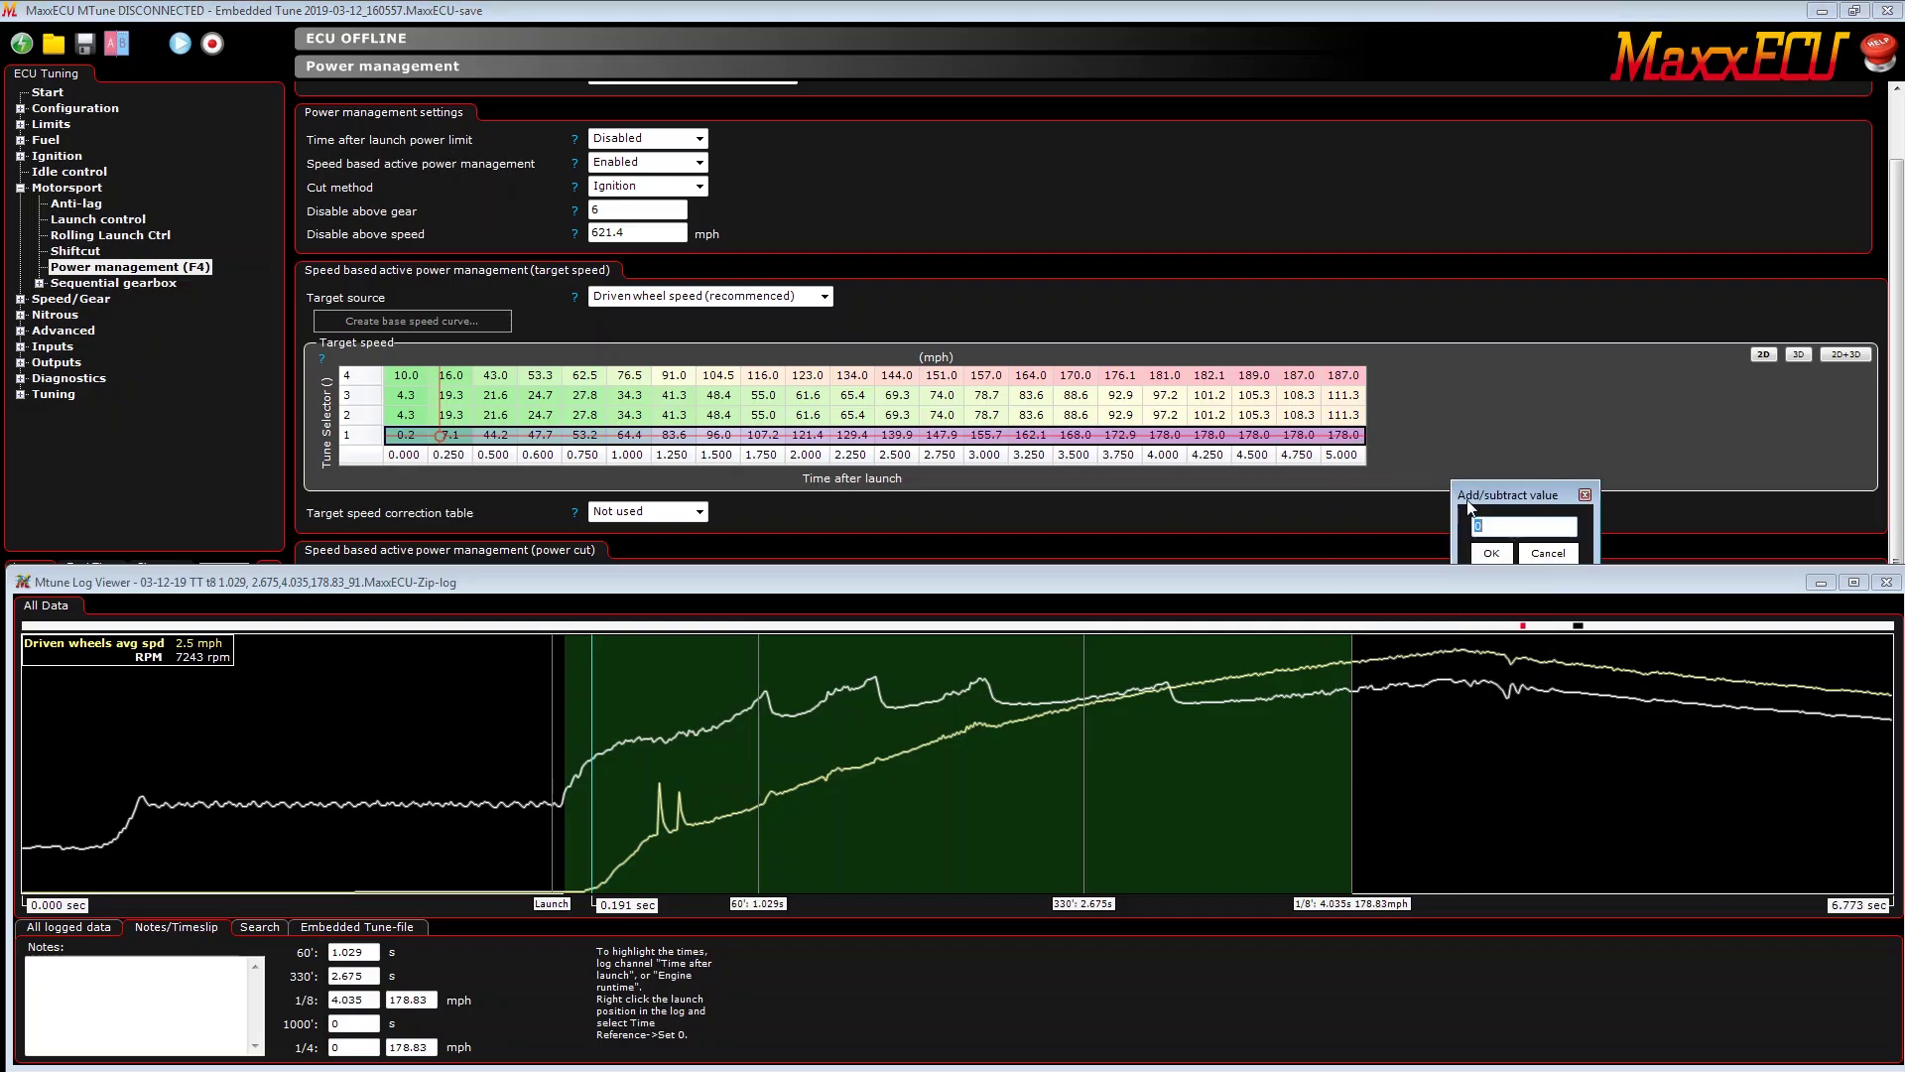
left_click_drag(1375, 410, 1321, 284)
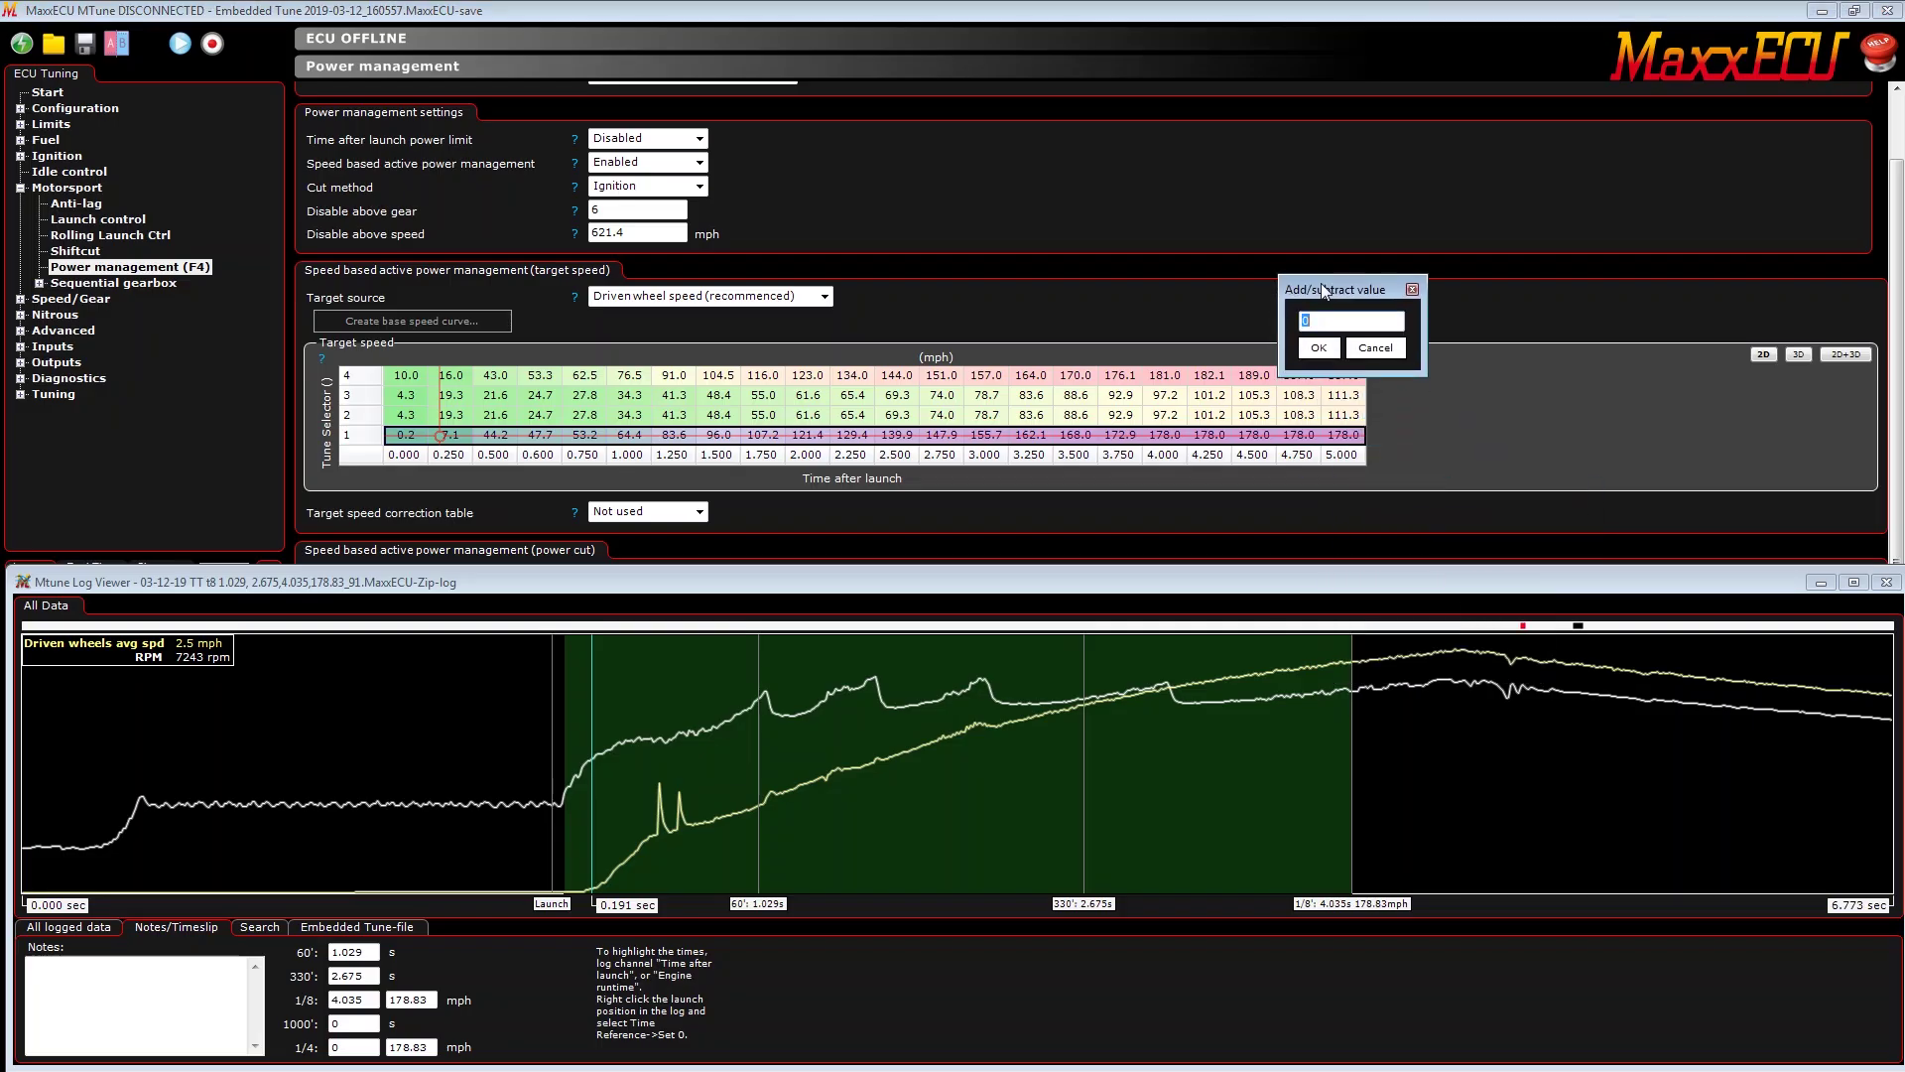
type("4")
key("Return")
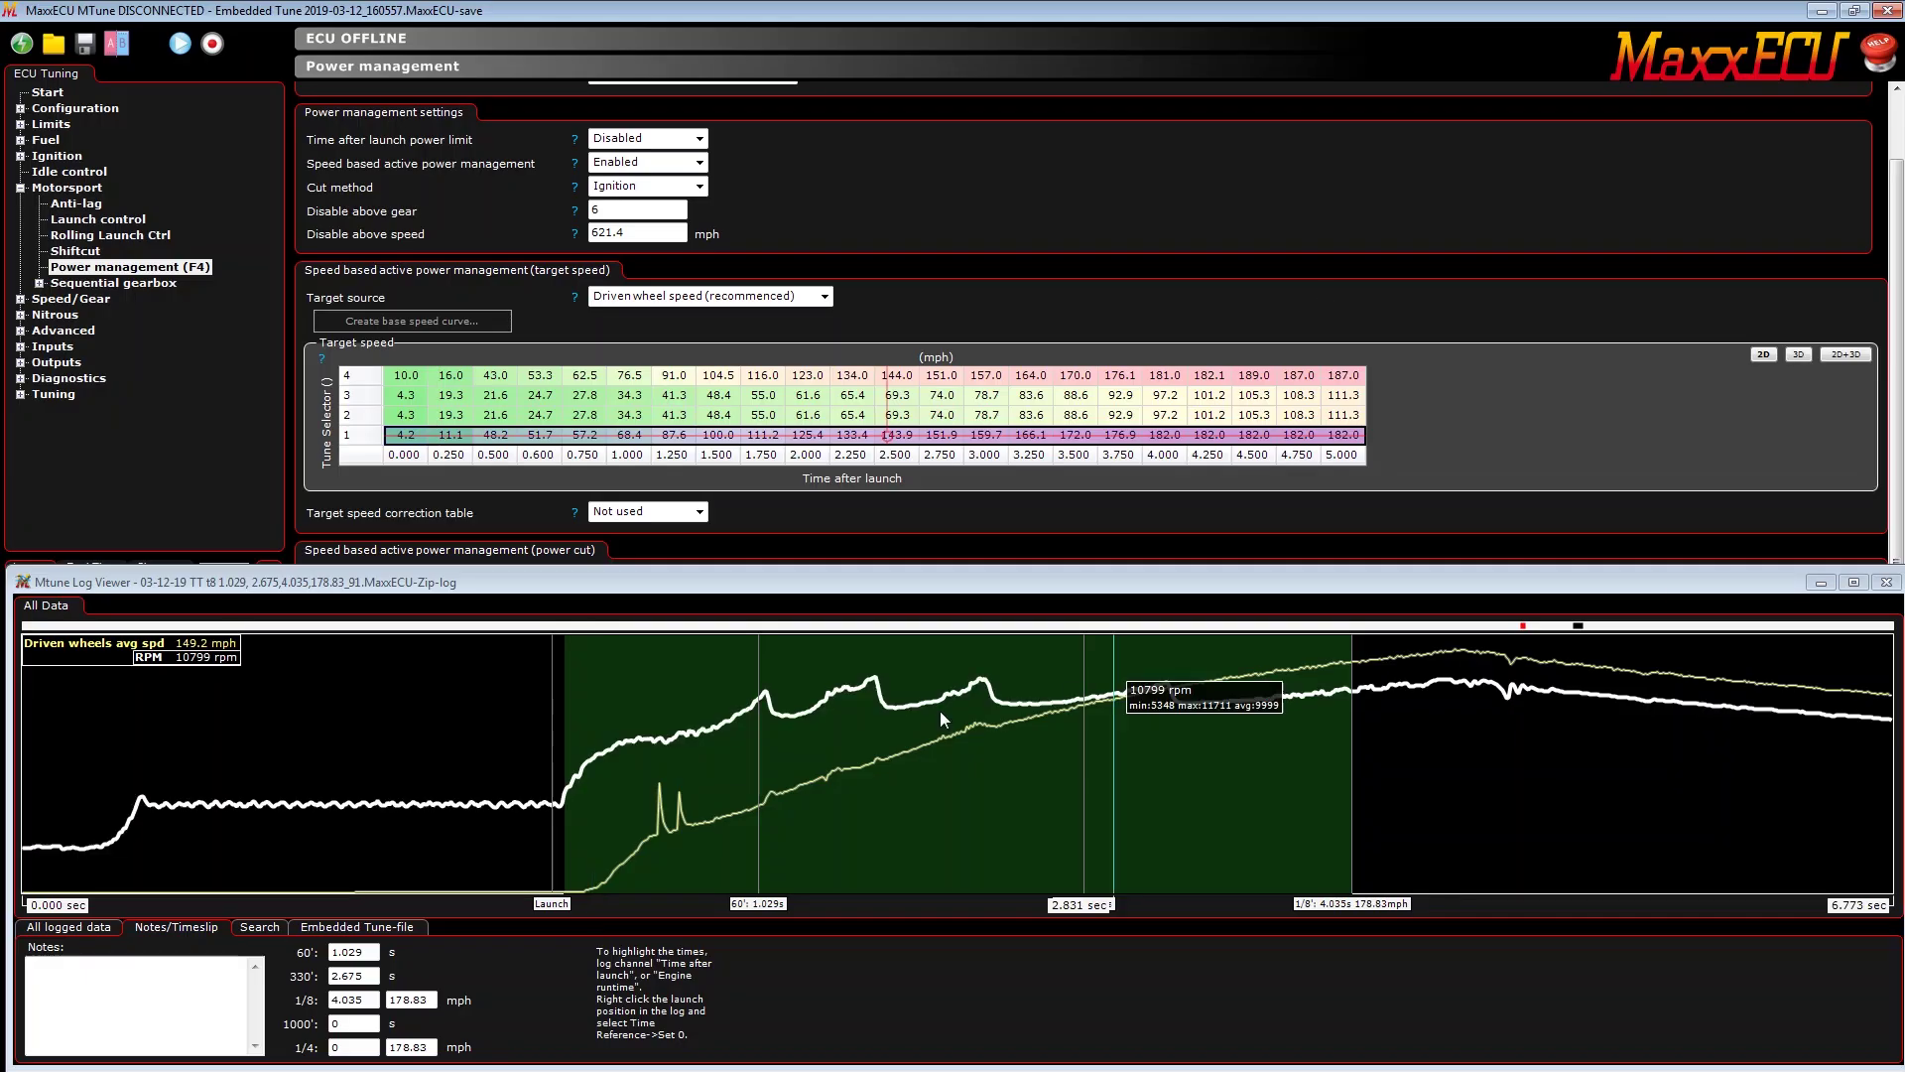
Step: Clear the log selection and stop keeping the log viewer on top, returning to the tuning window
right_click(771, 679)
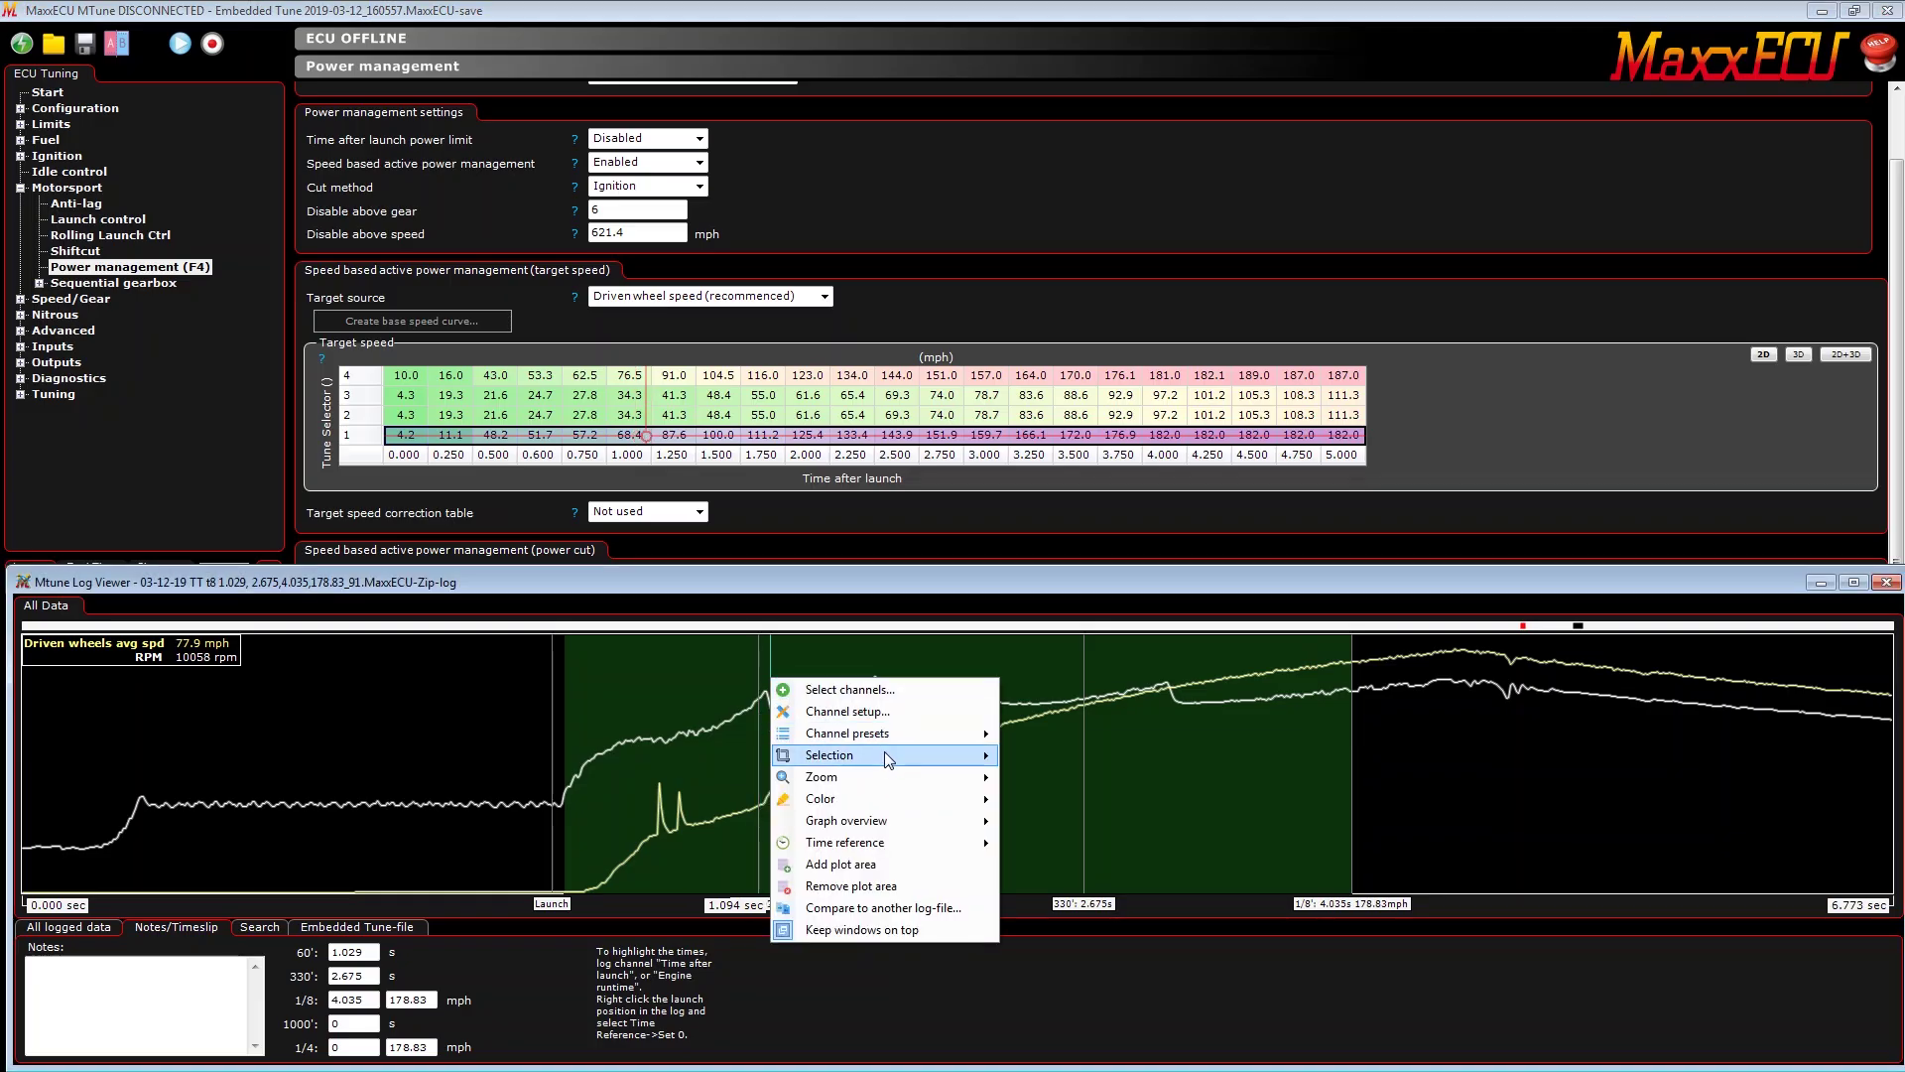
mouse_move(888, 755)
left_click(1089, 760)
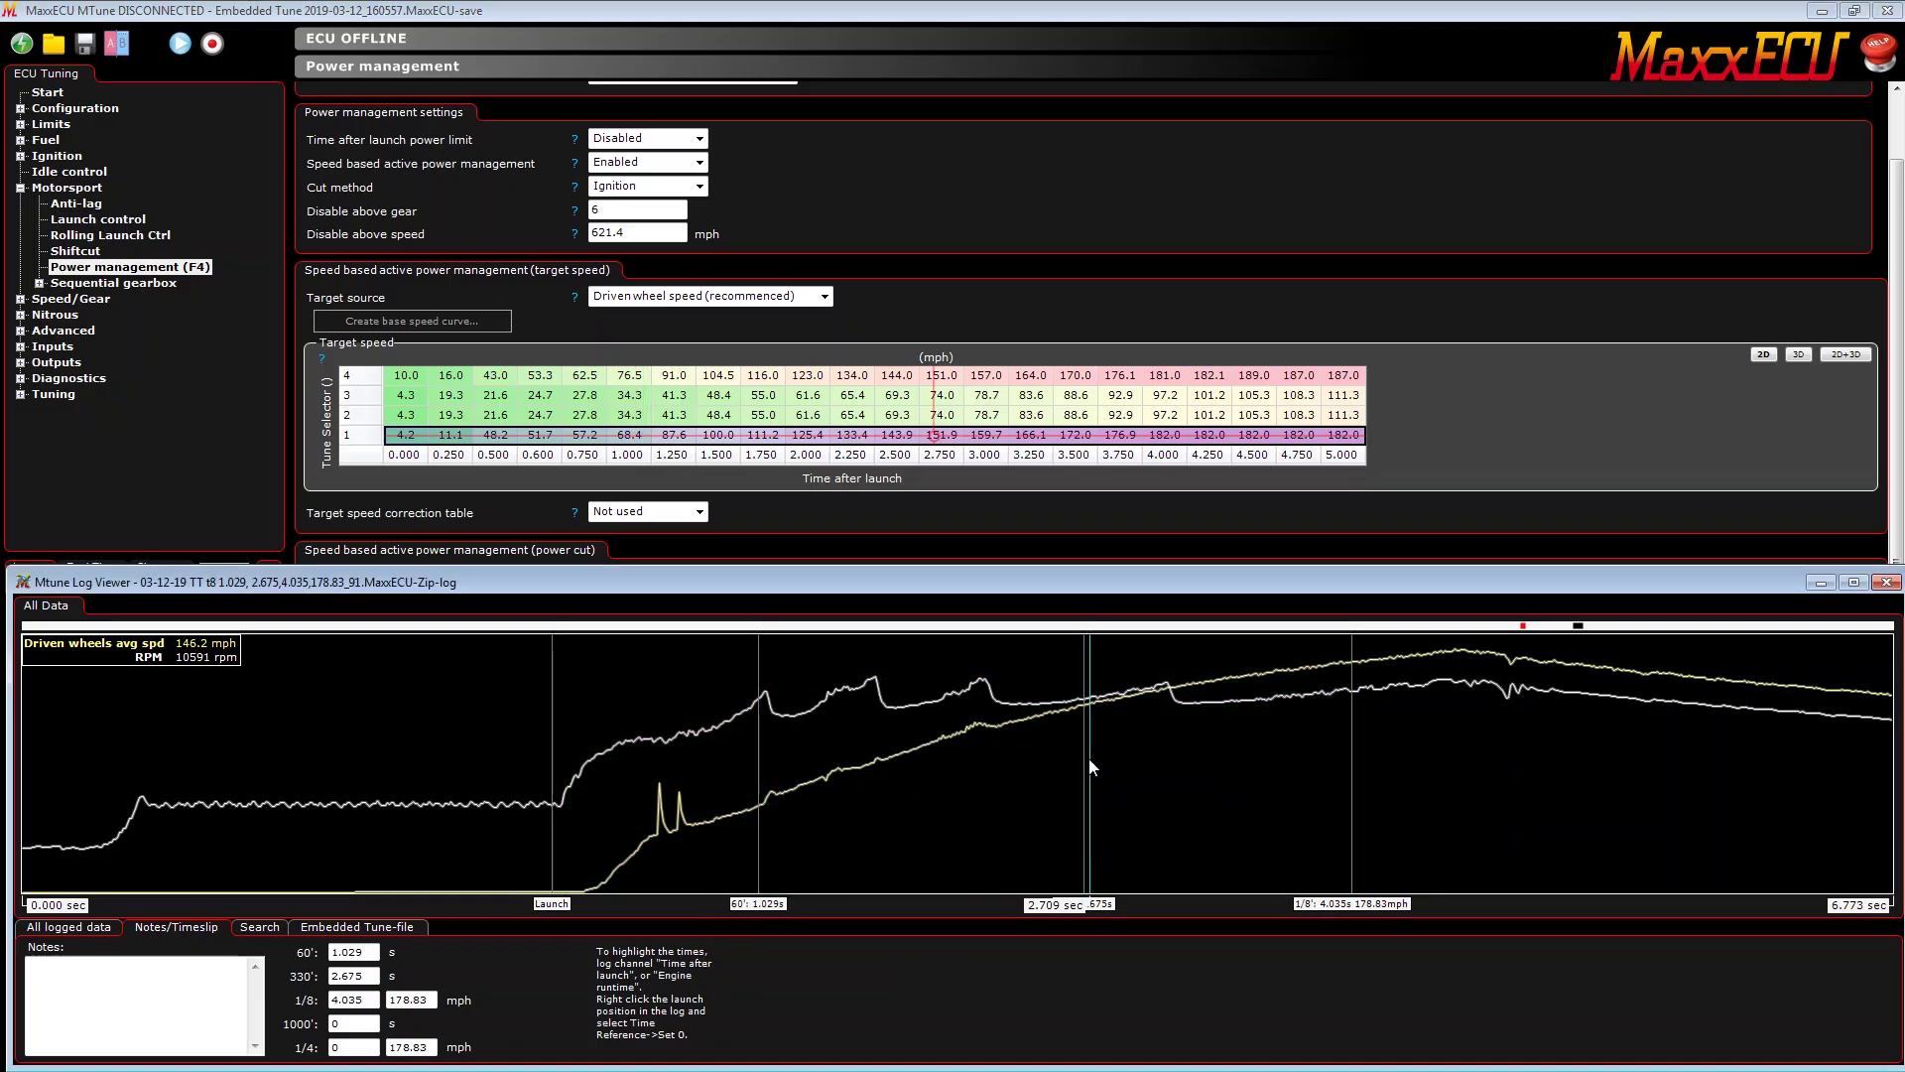
right_click(667, 673)
left_click(788, 904)
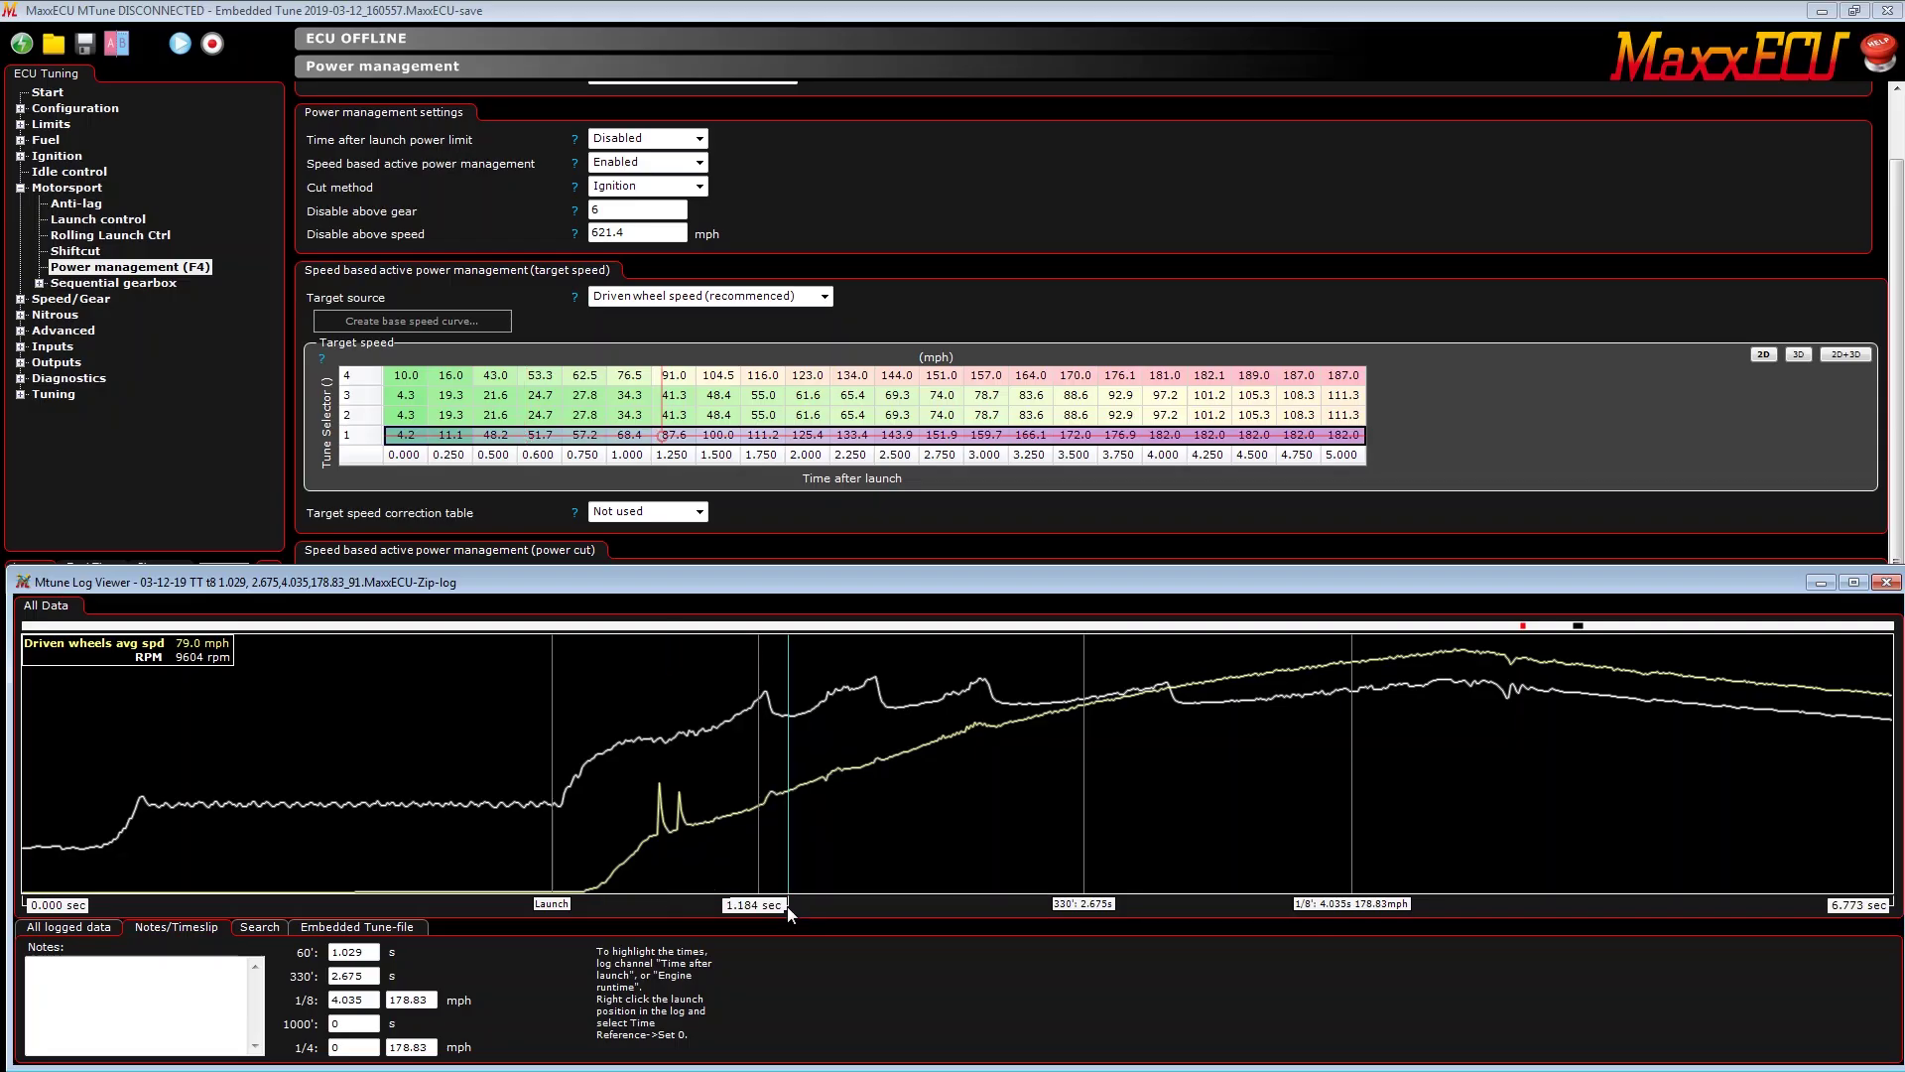
left_click(819, 425)
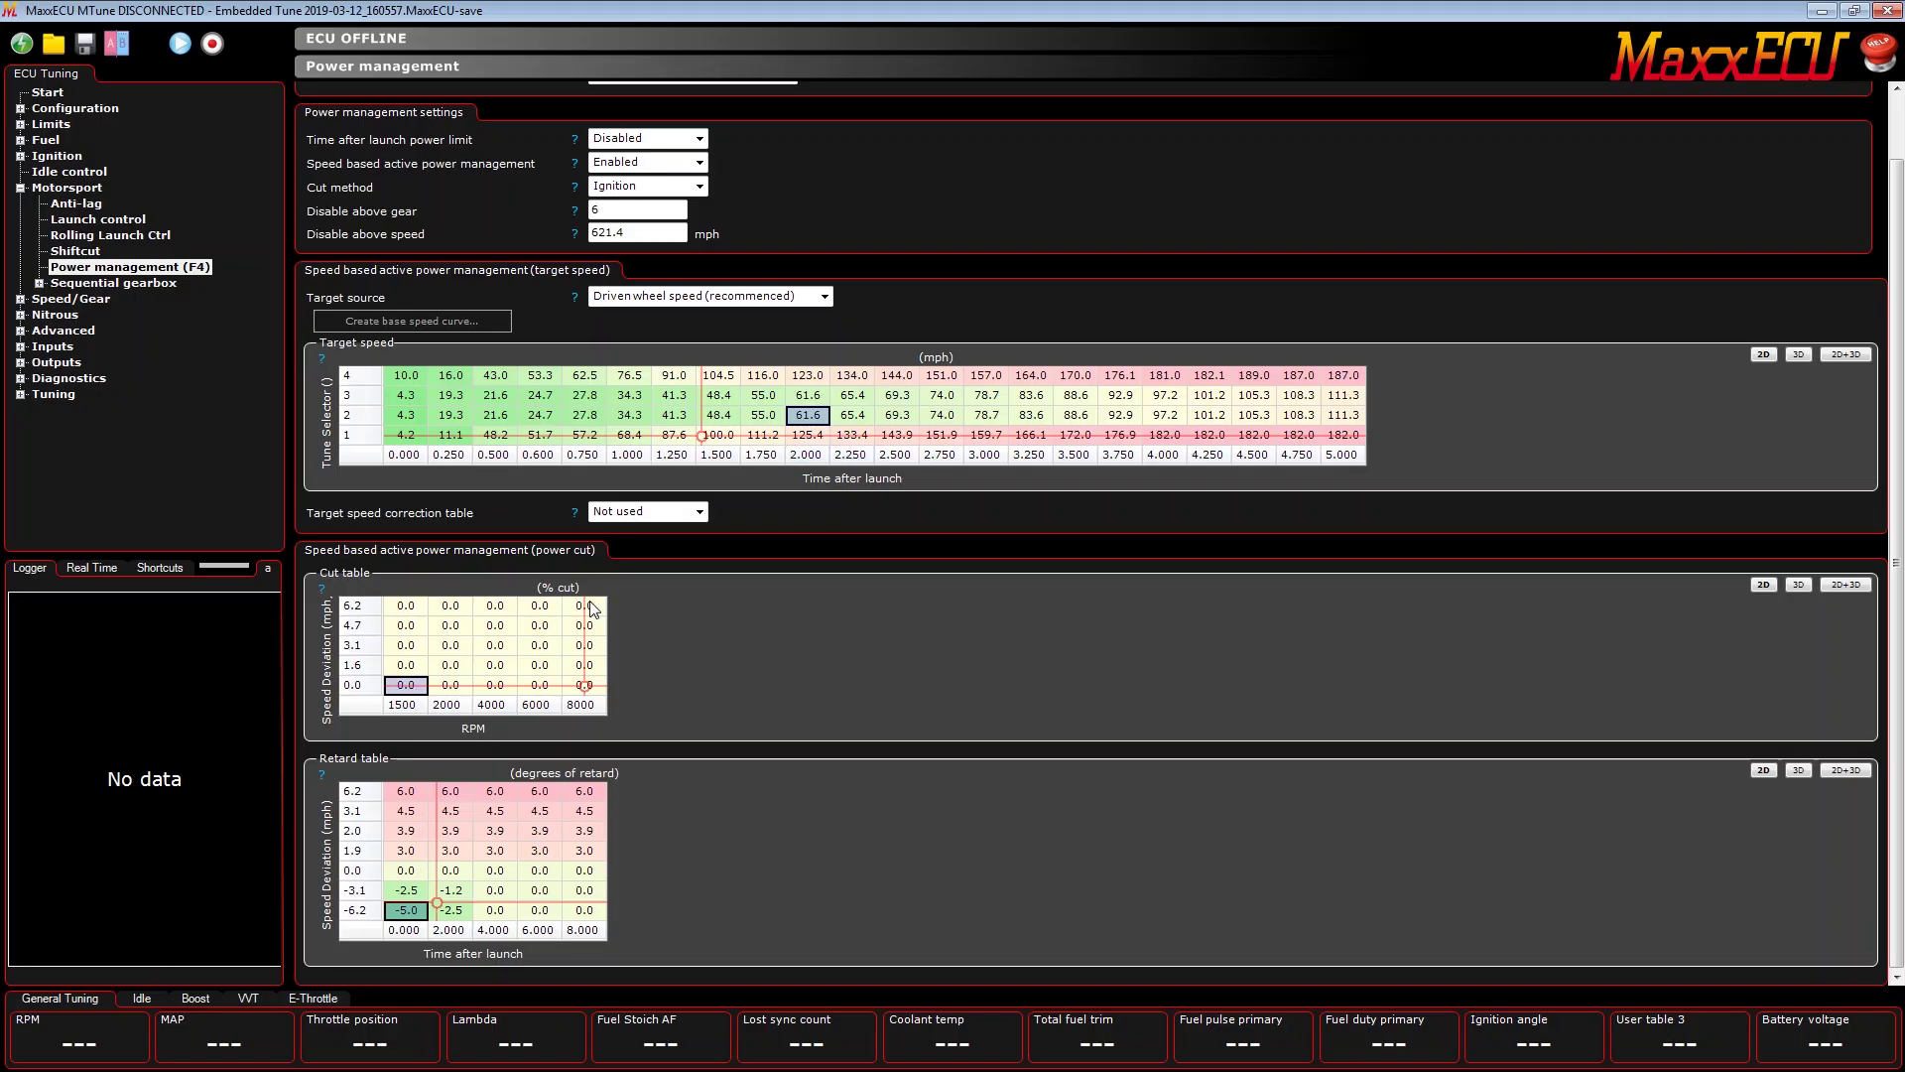
Step: Display the section graphs of target speed row 1 and the cut table's 4.7 mph deviation row
left_click(361, 435)
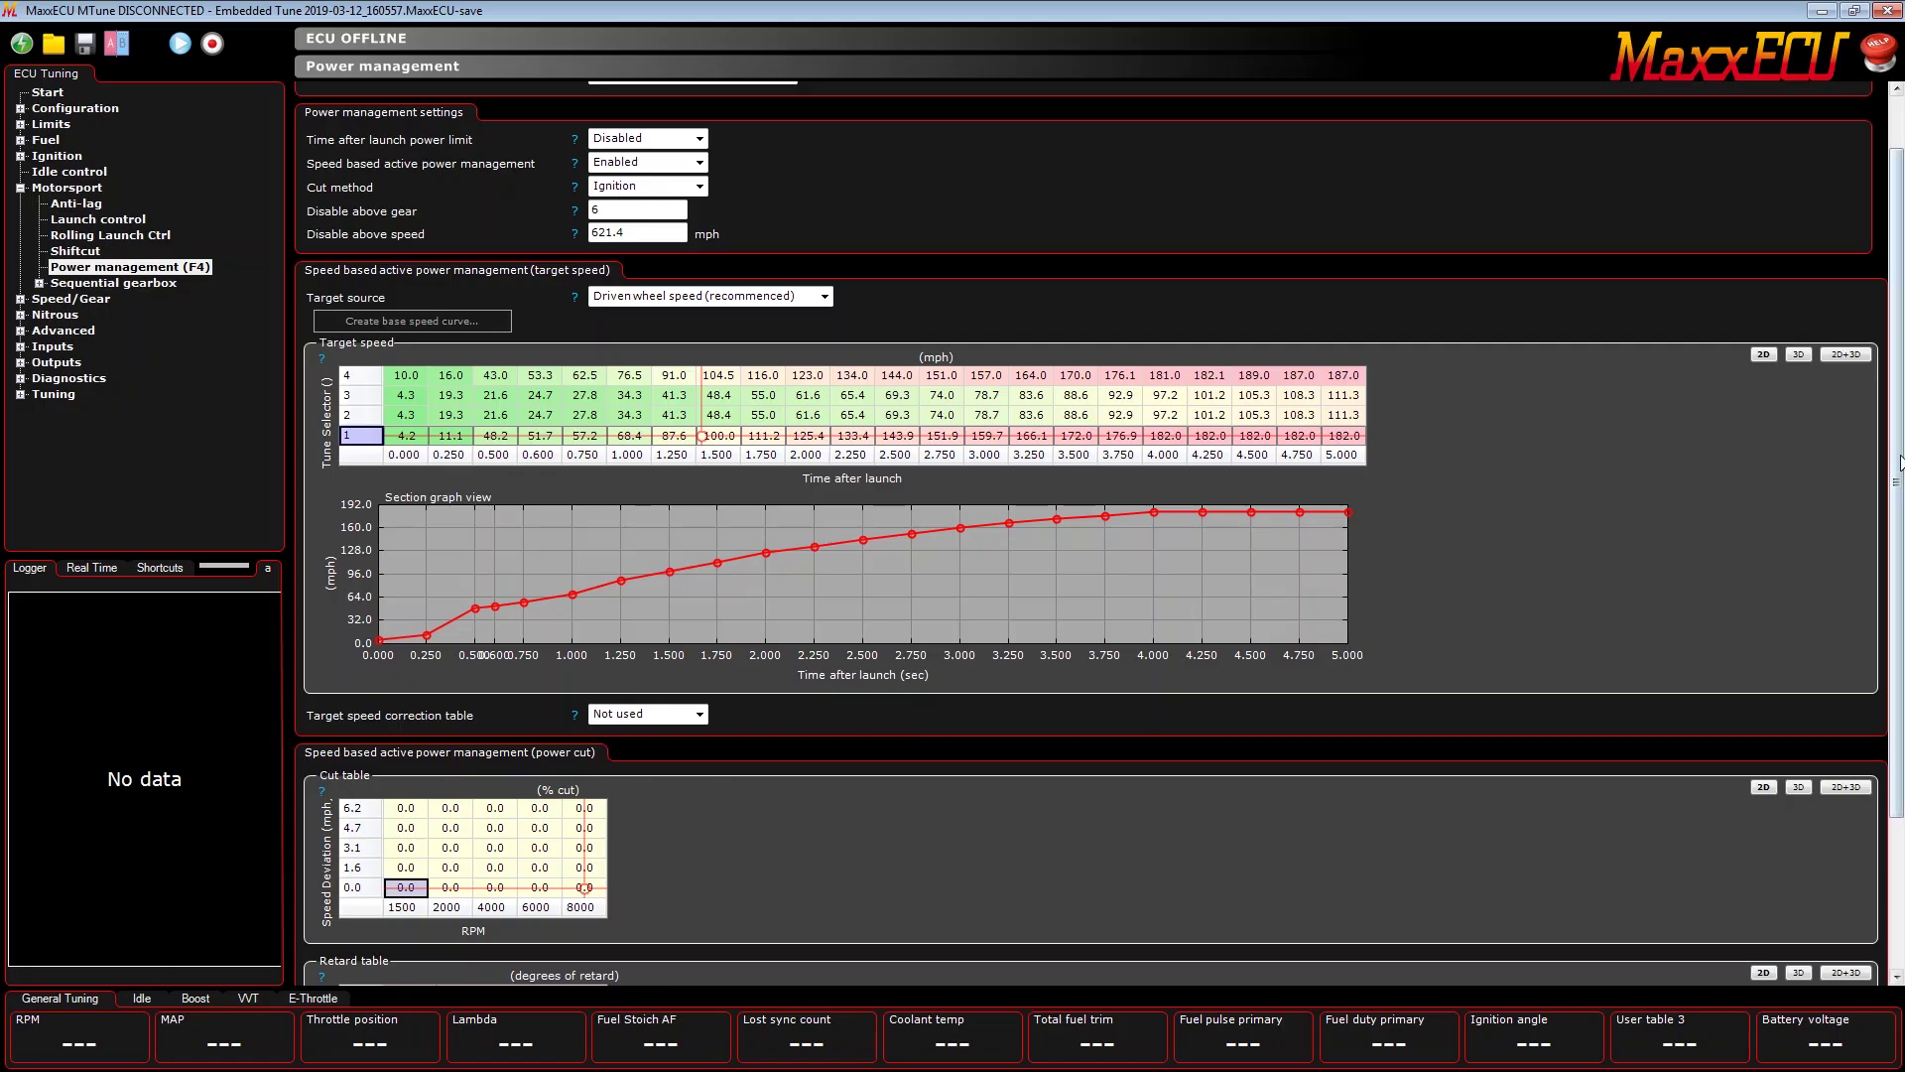
scroll(1897, 447, "down", 2)
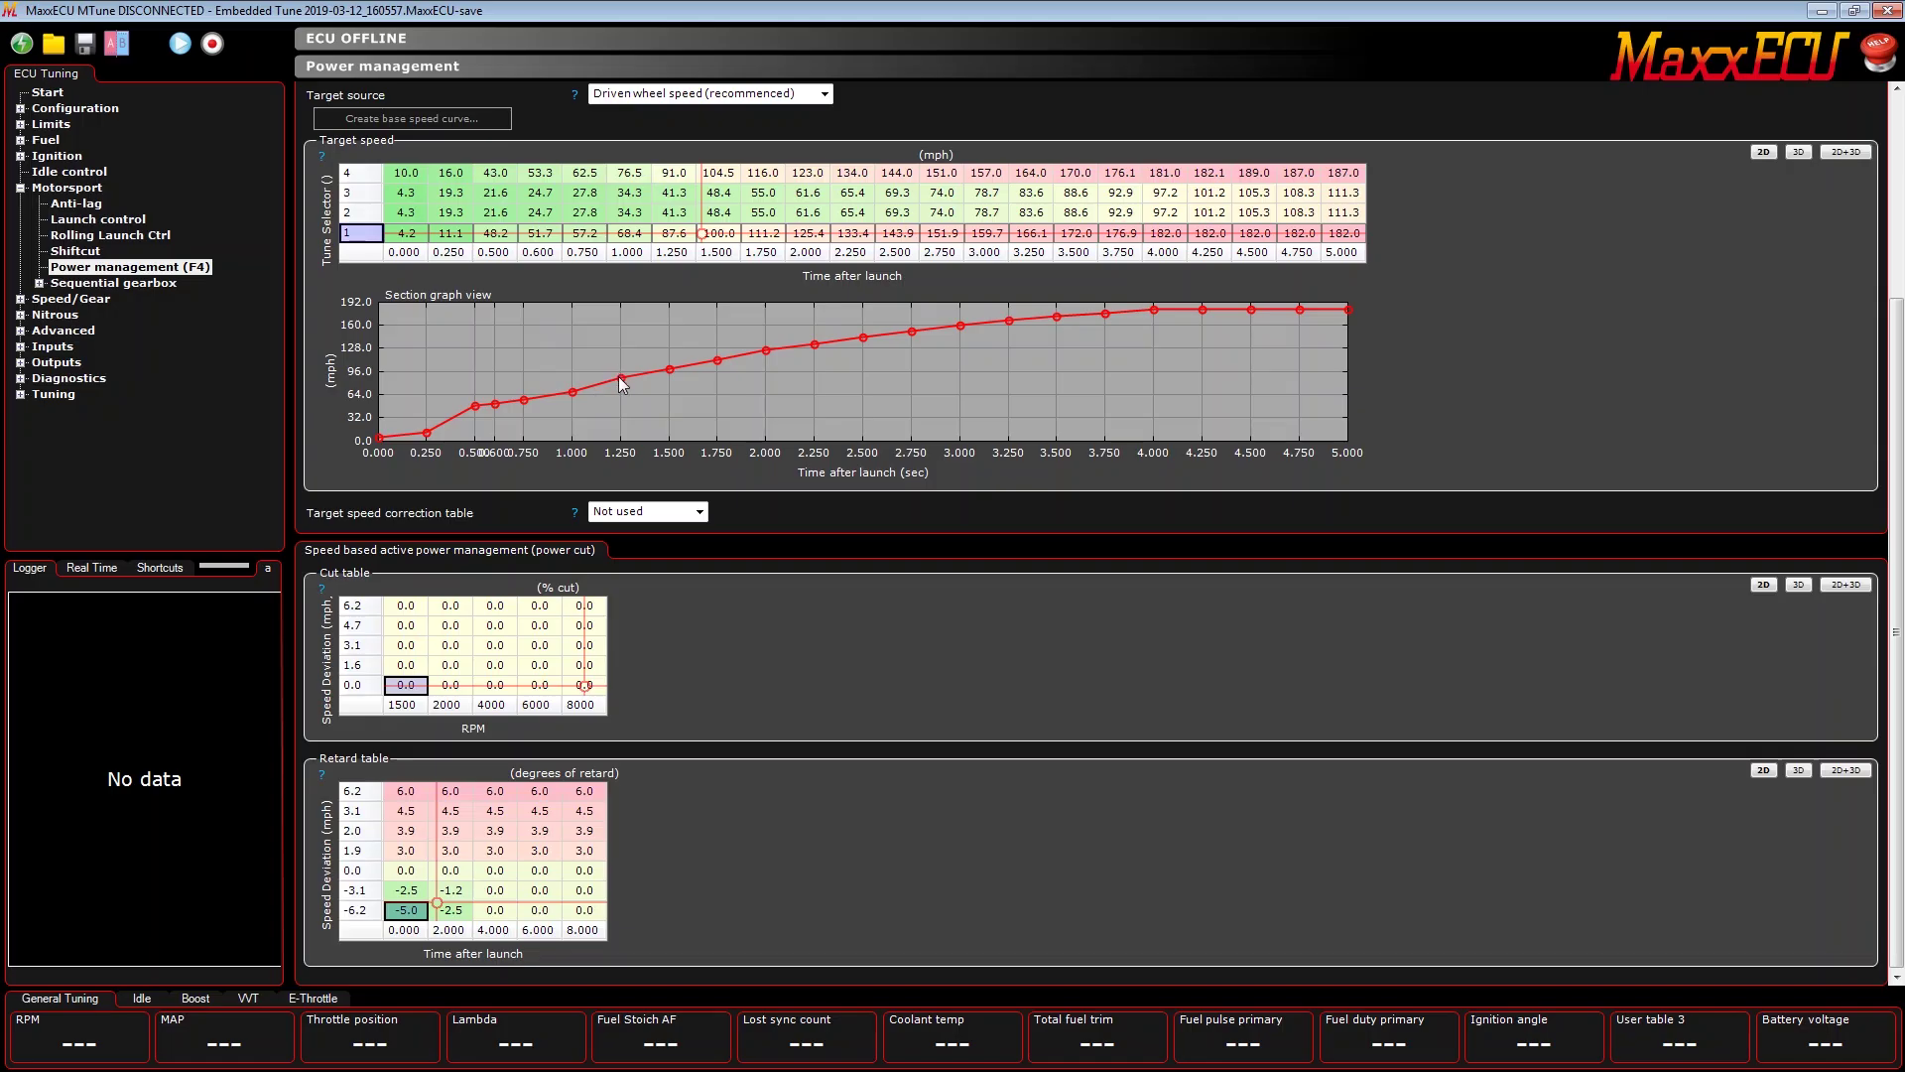
left_click(360, 627)
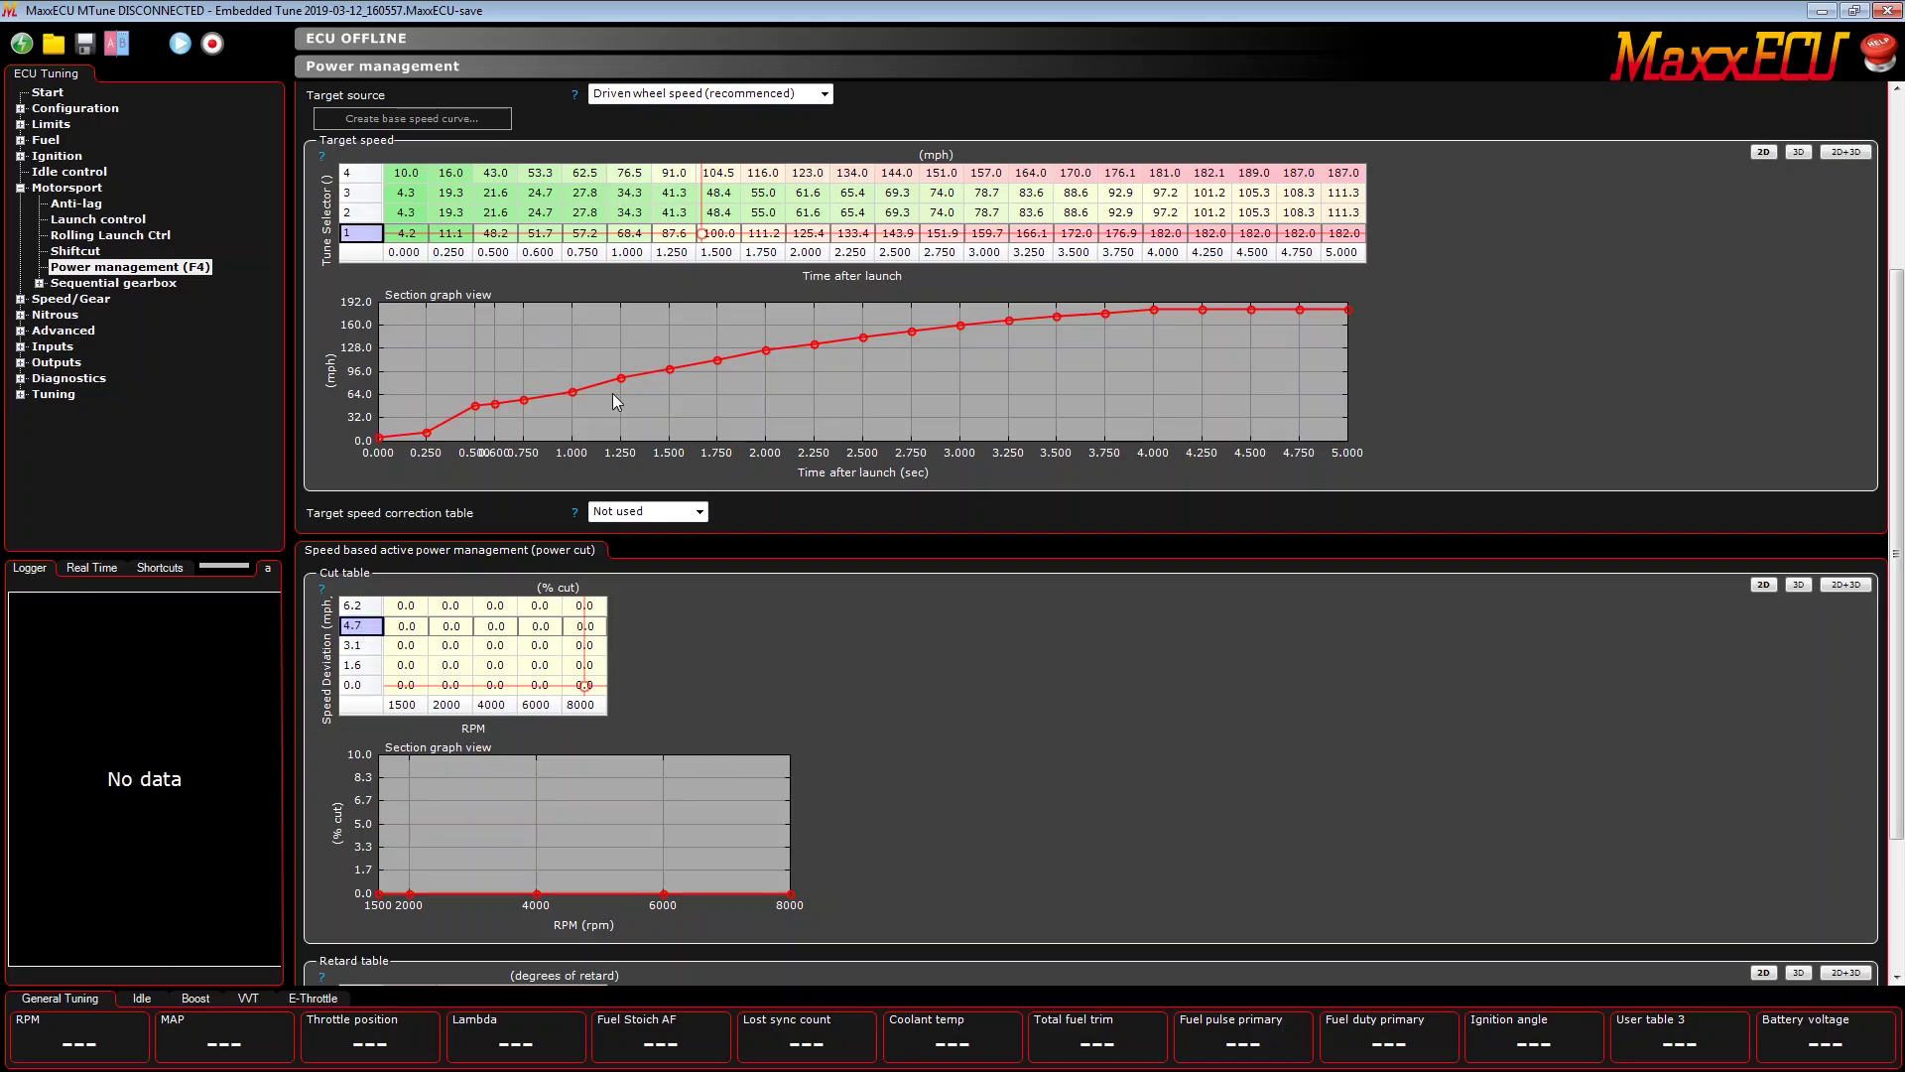
Step: Fill the cut table's 4.7 mph deviation row with 5% and its 6.2 mph row with 10%
left_click(408, 629)
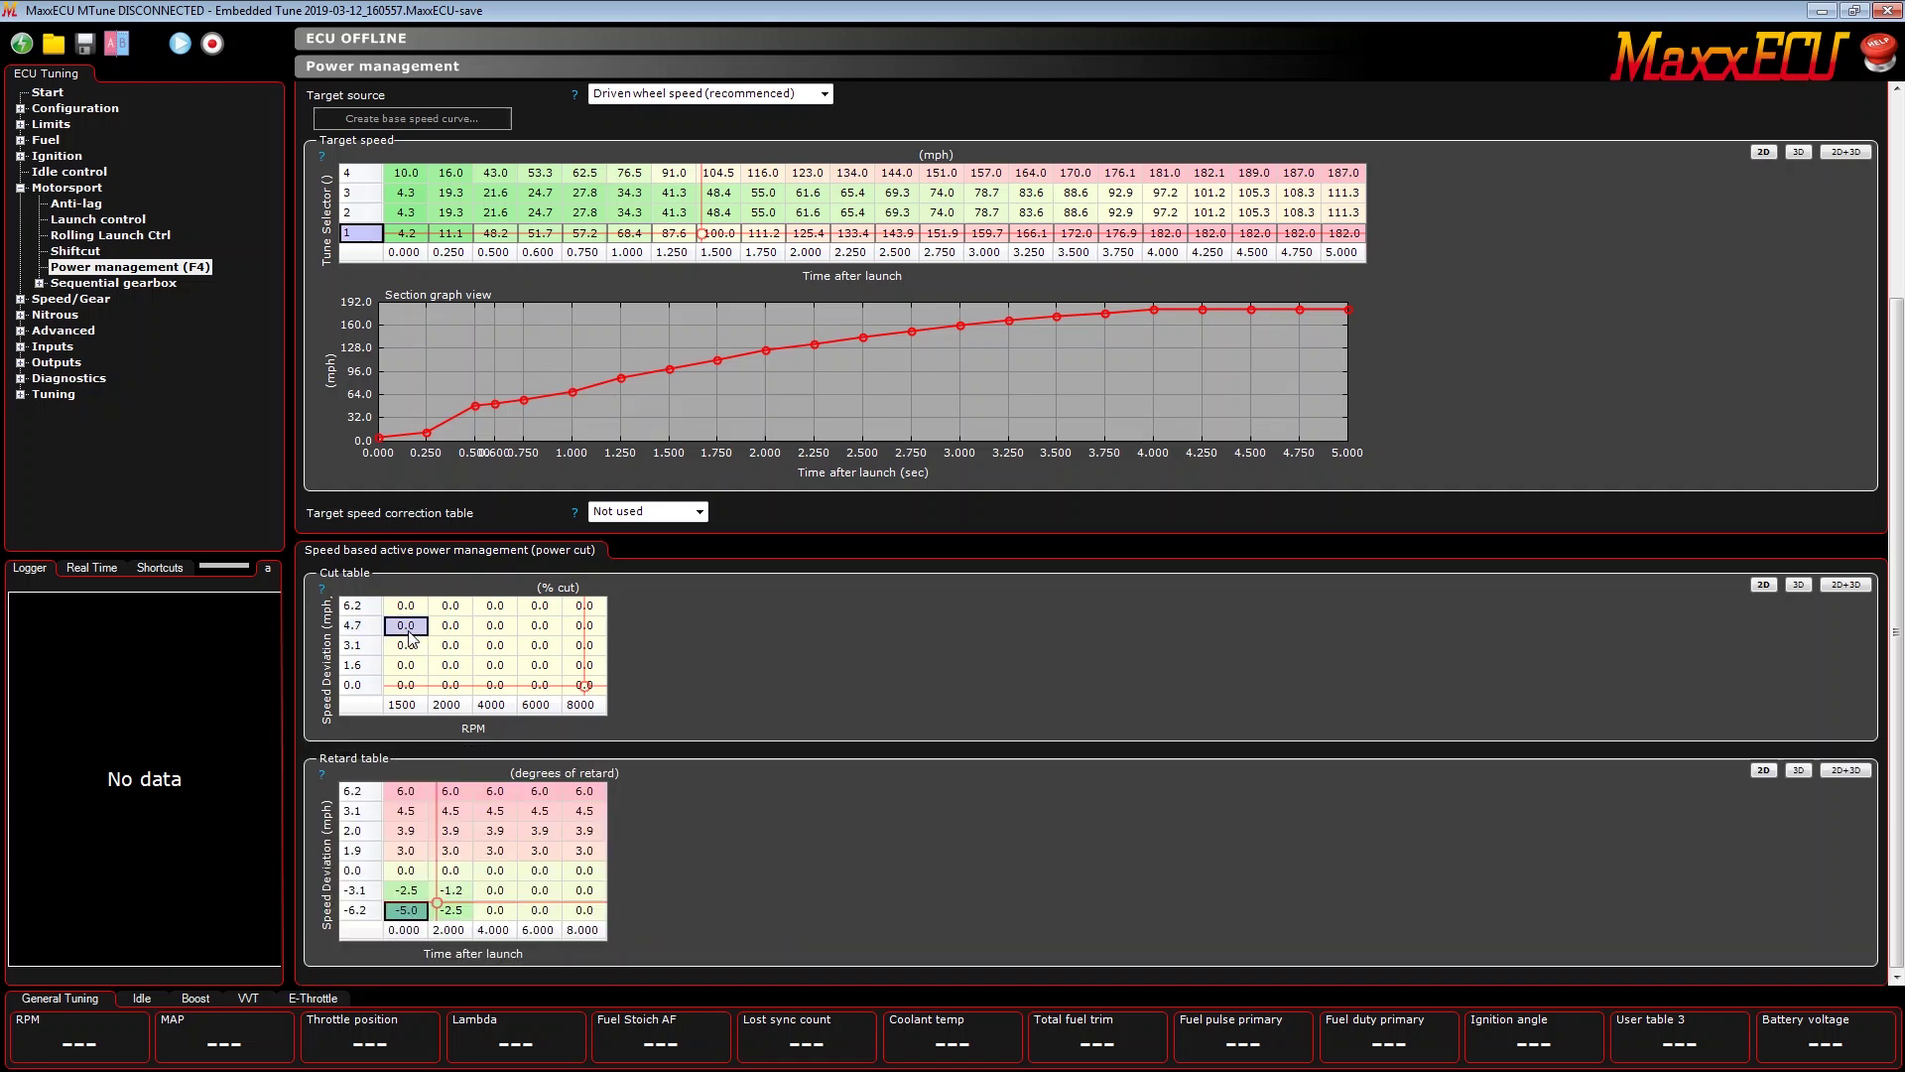
left_click_drag(411, 636, 570, 636)
type("5")
key("Return")
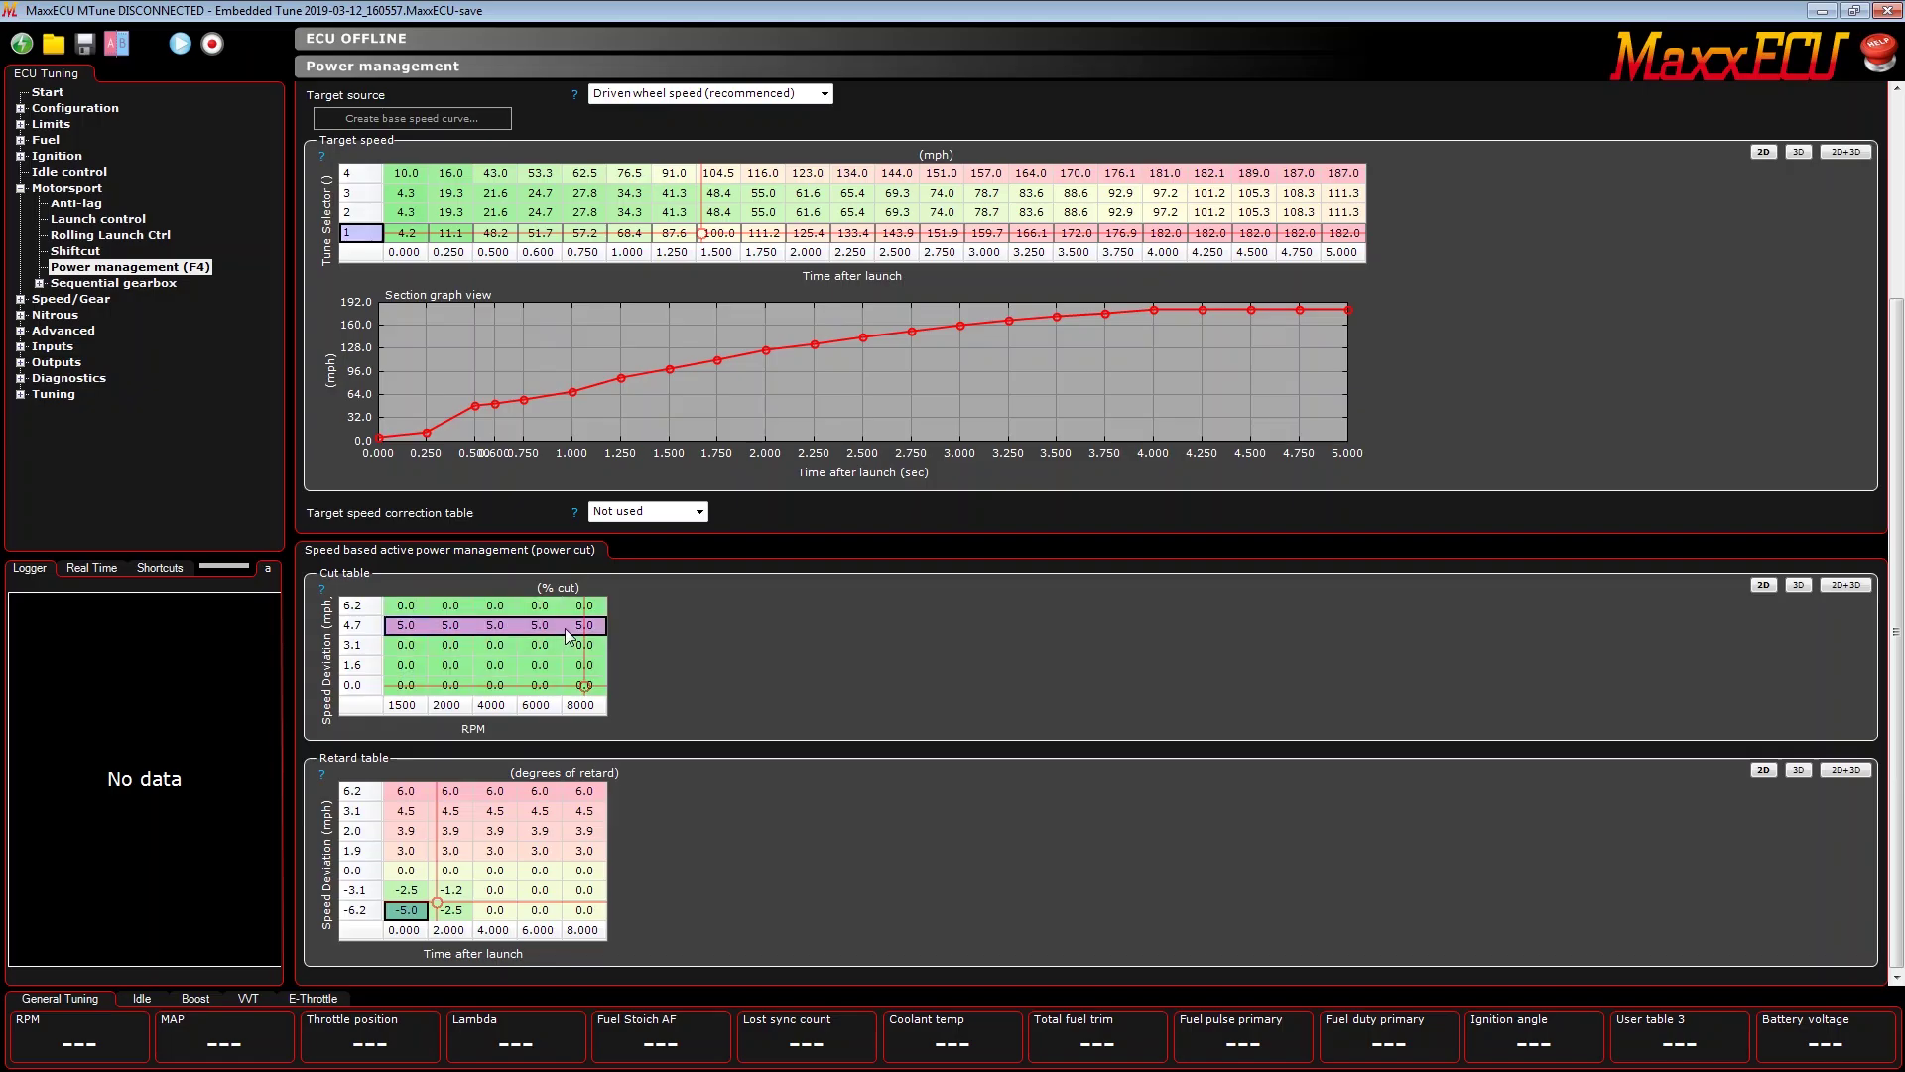
left_click_drag(409, 608, 610, 616)
type("10")
key("Return")
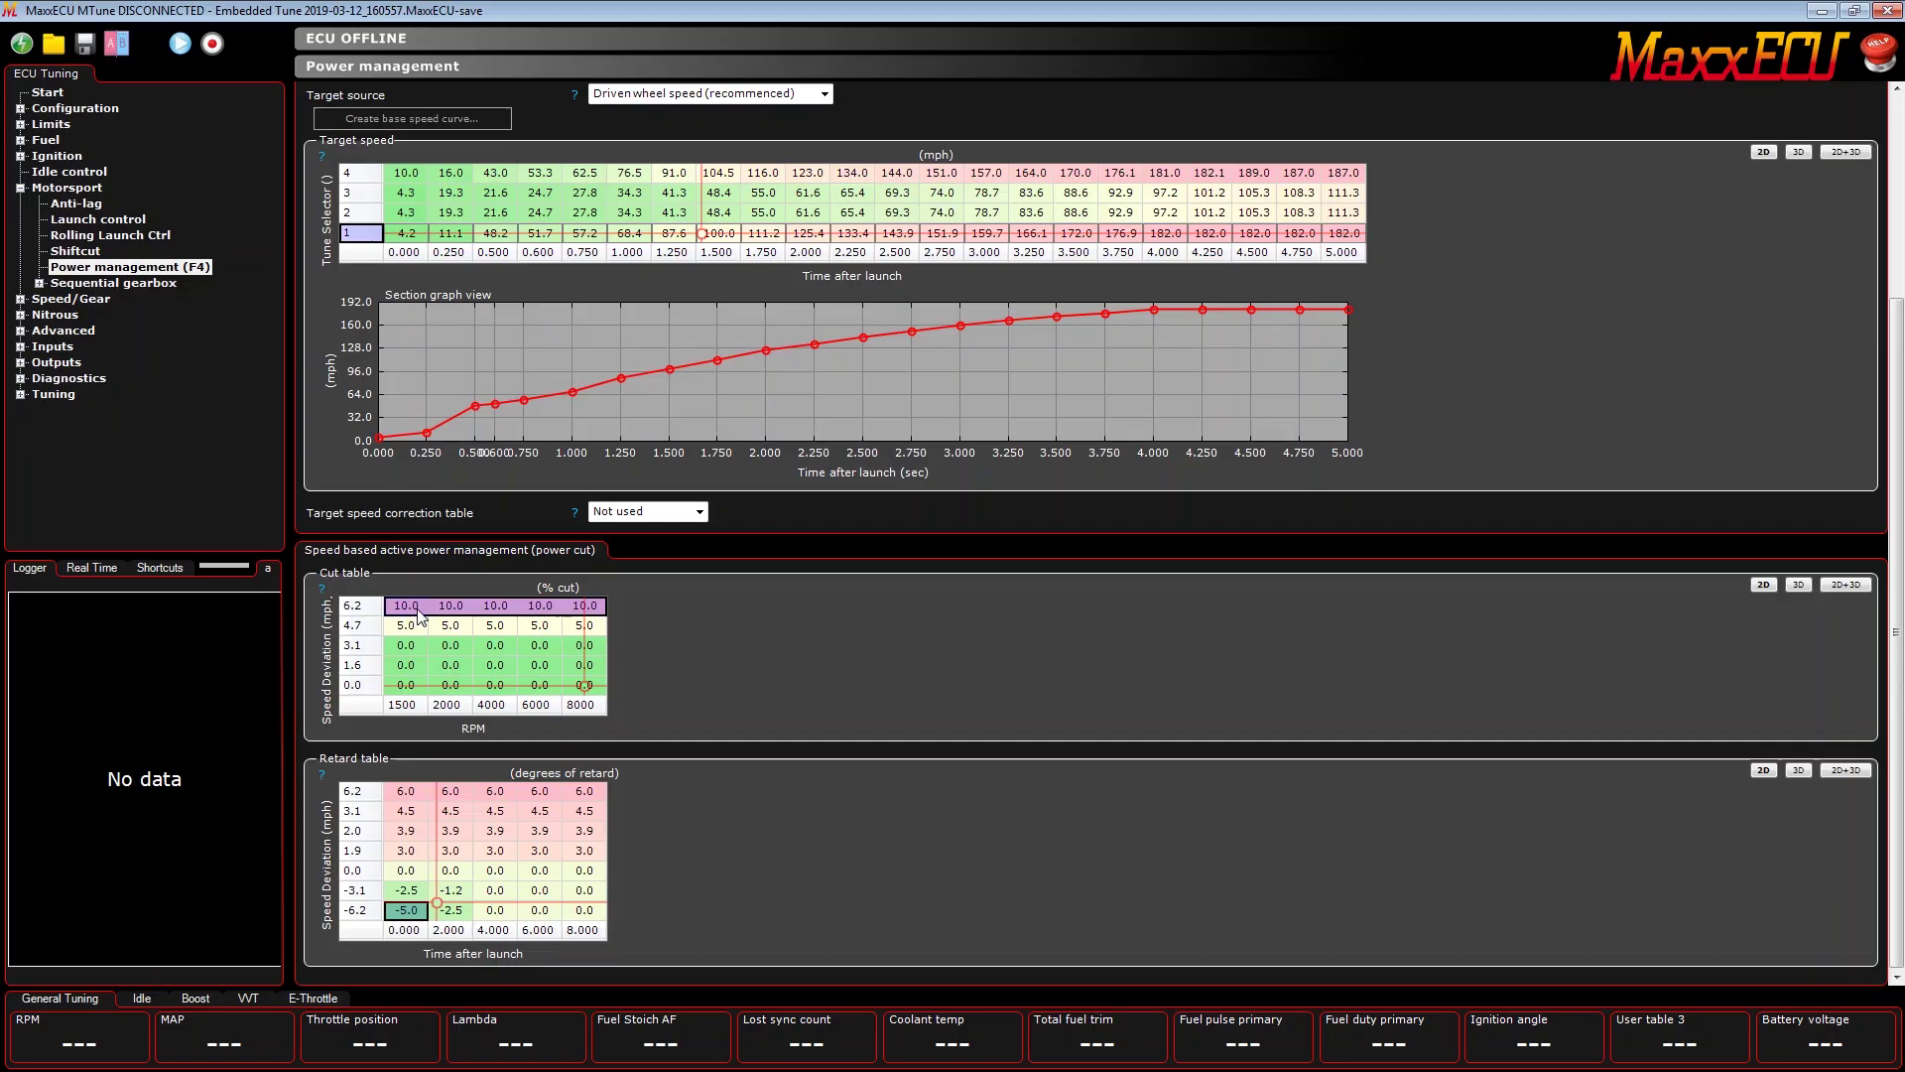
Step: Examine the retard table's cells for positive and negative speed deviations
left_click(405, 835)
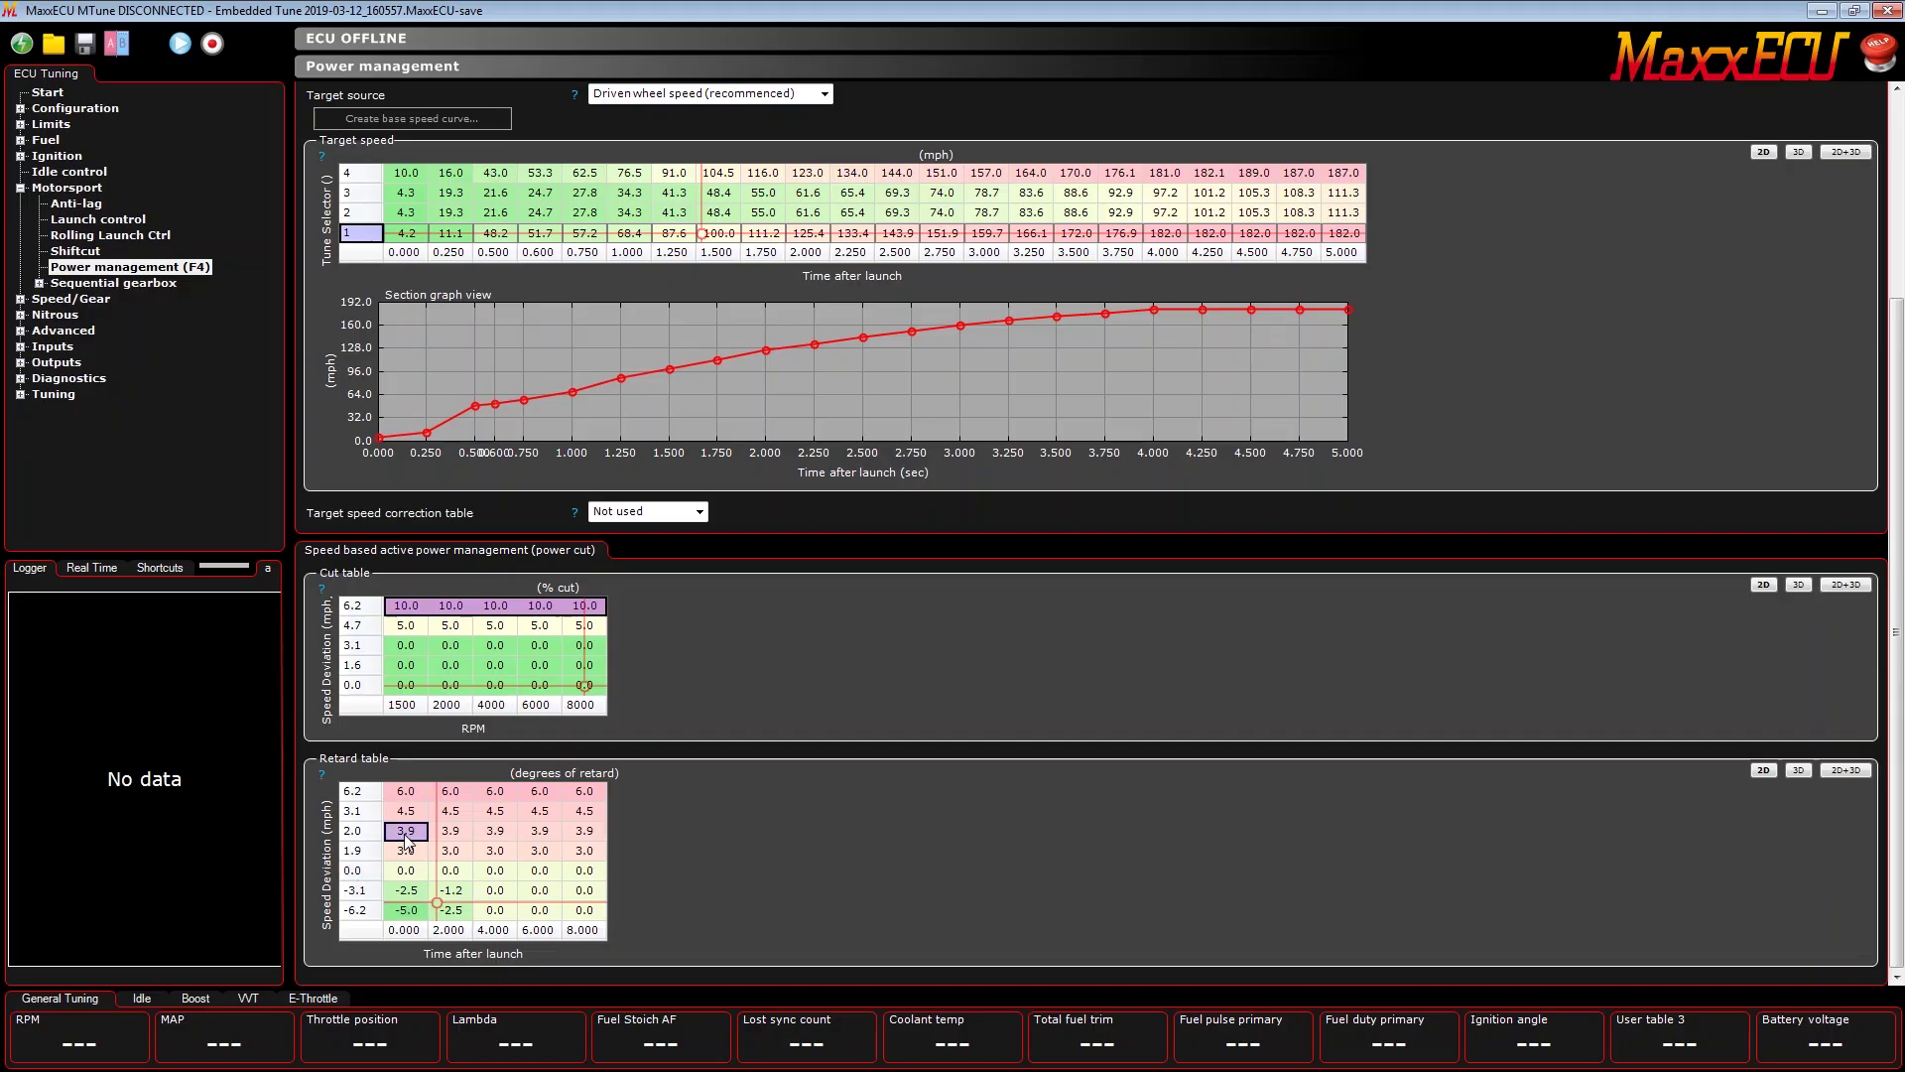
left_click(413, 794)
left_click(594, 850)
left_click(452, 910)
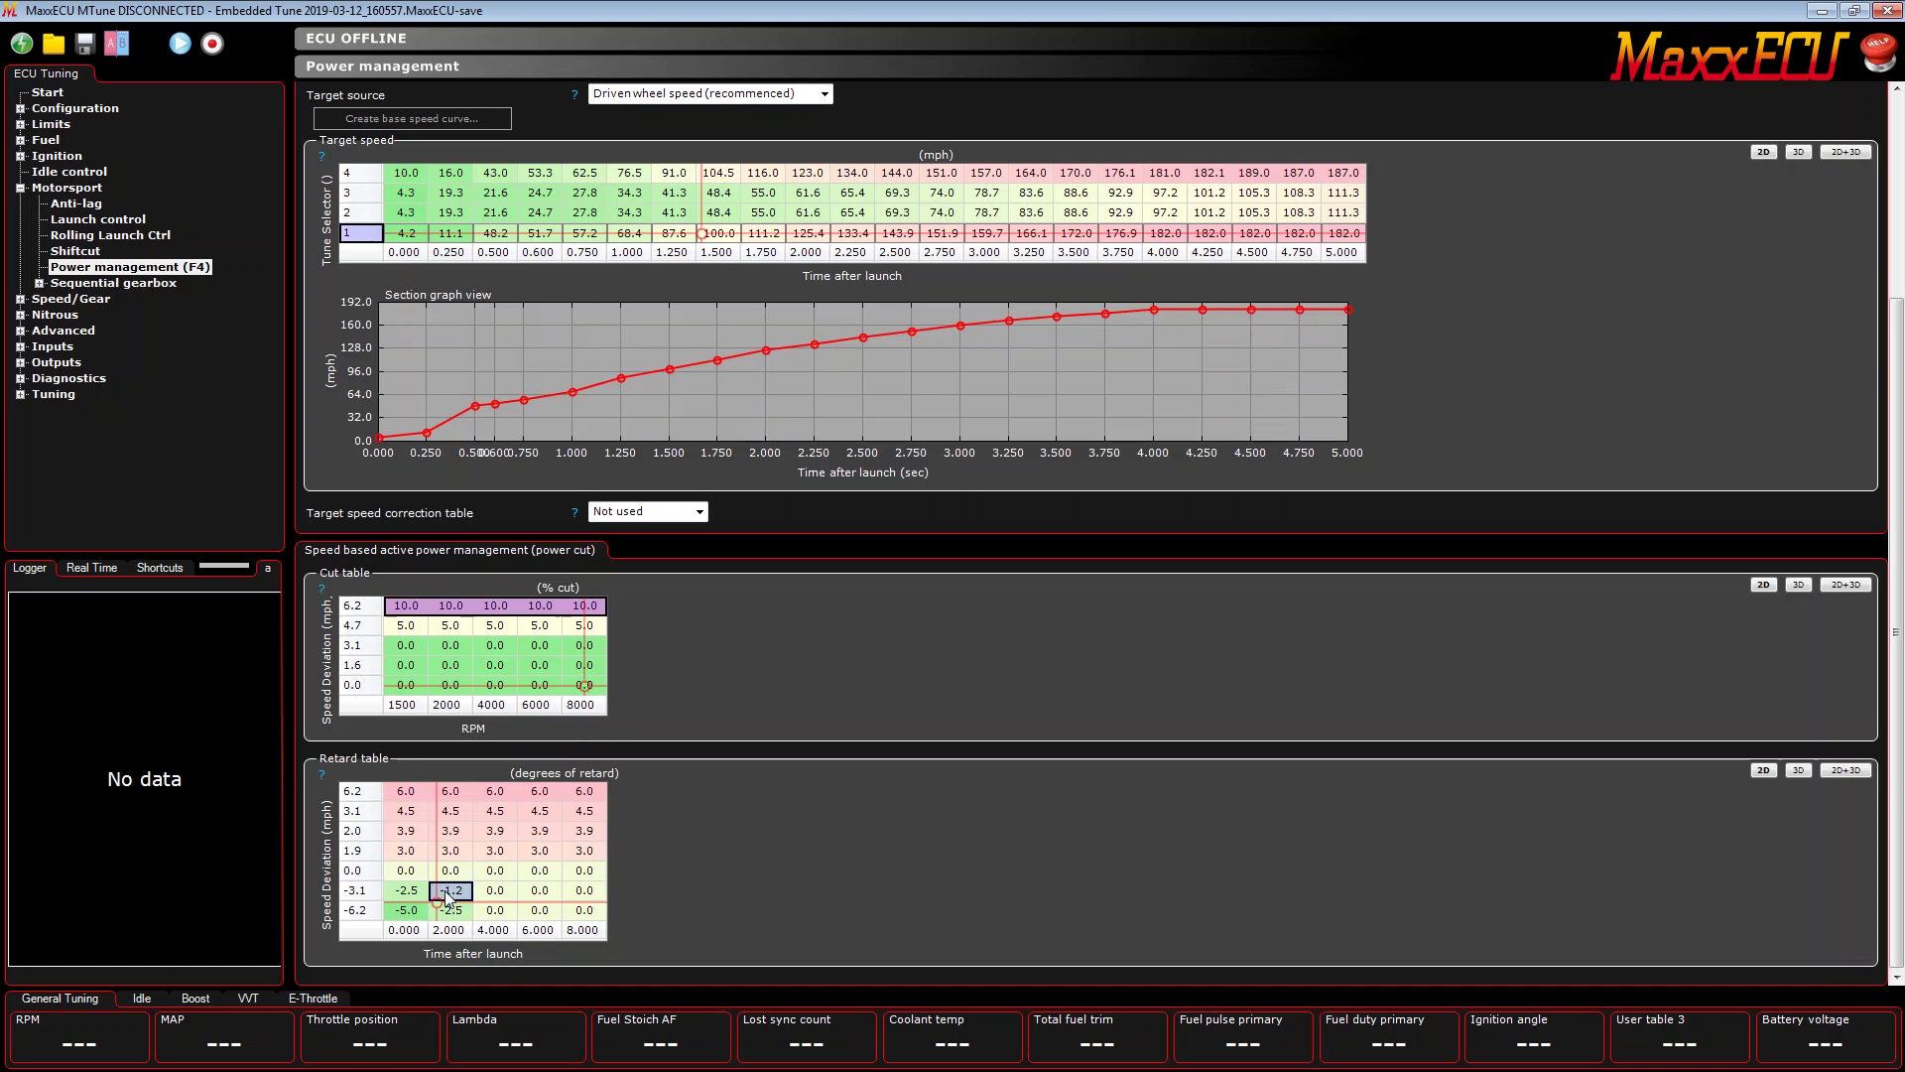
Step: Review the retard table's 1.9 to 3.1 mph deviation values across the time after launch
left_click(444, 833)
left_click_drag(406, 851, 586, 856)
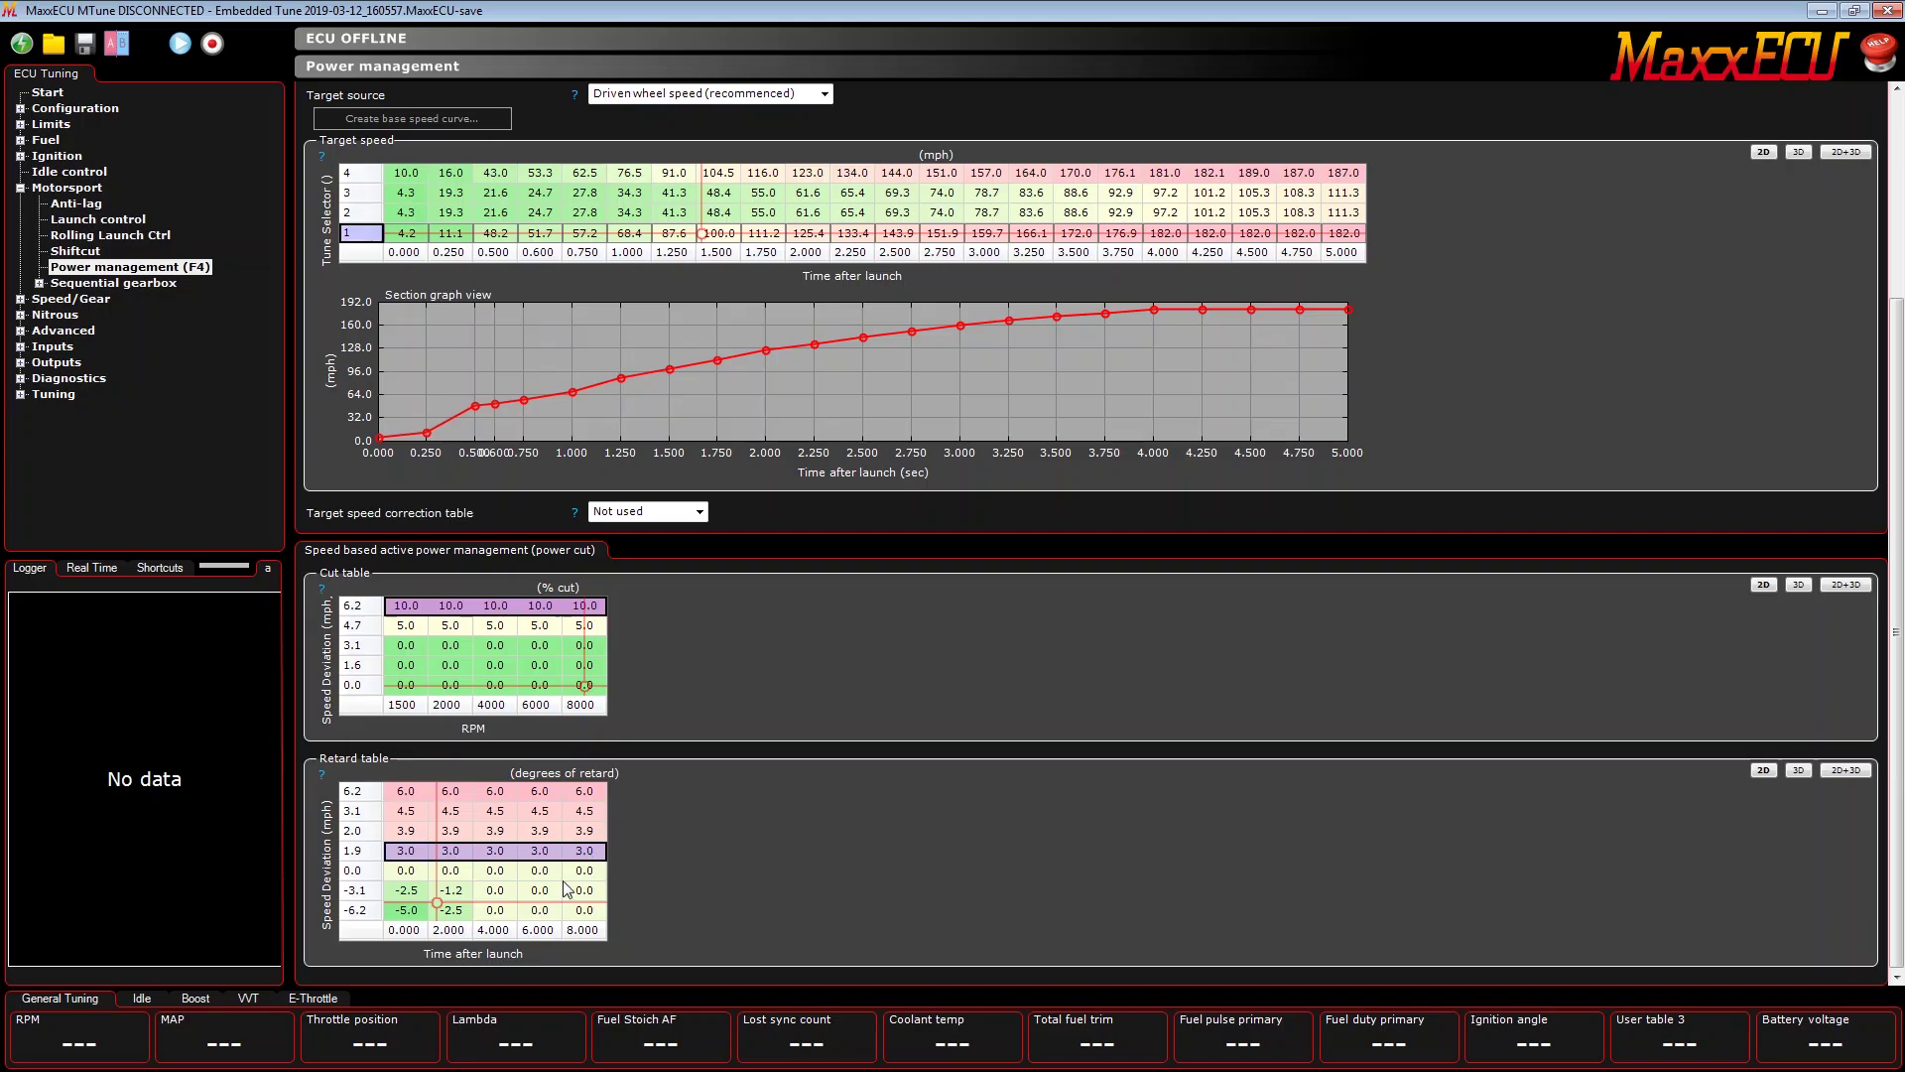
left_click_drag(400, 855, 402, 794)
left_click_drag(471, 853, 470, 806)
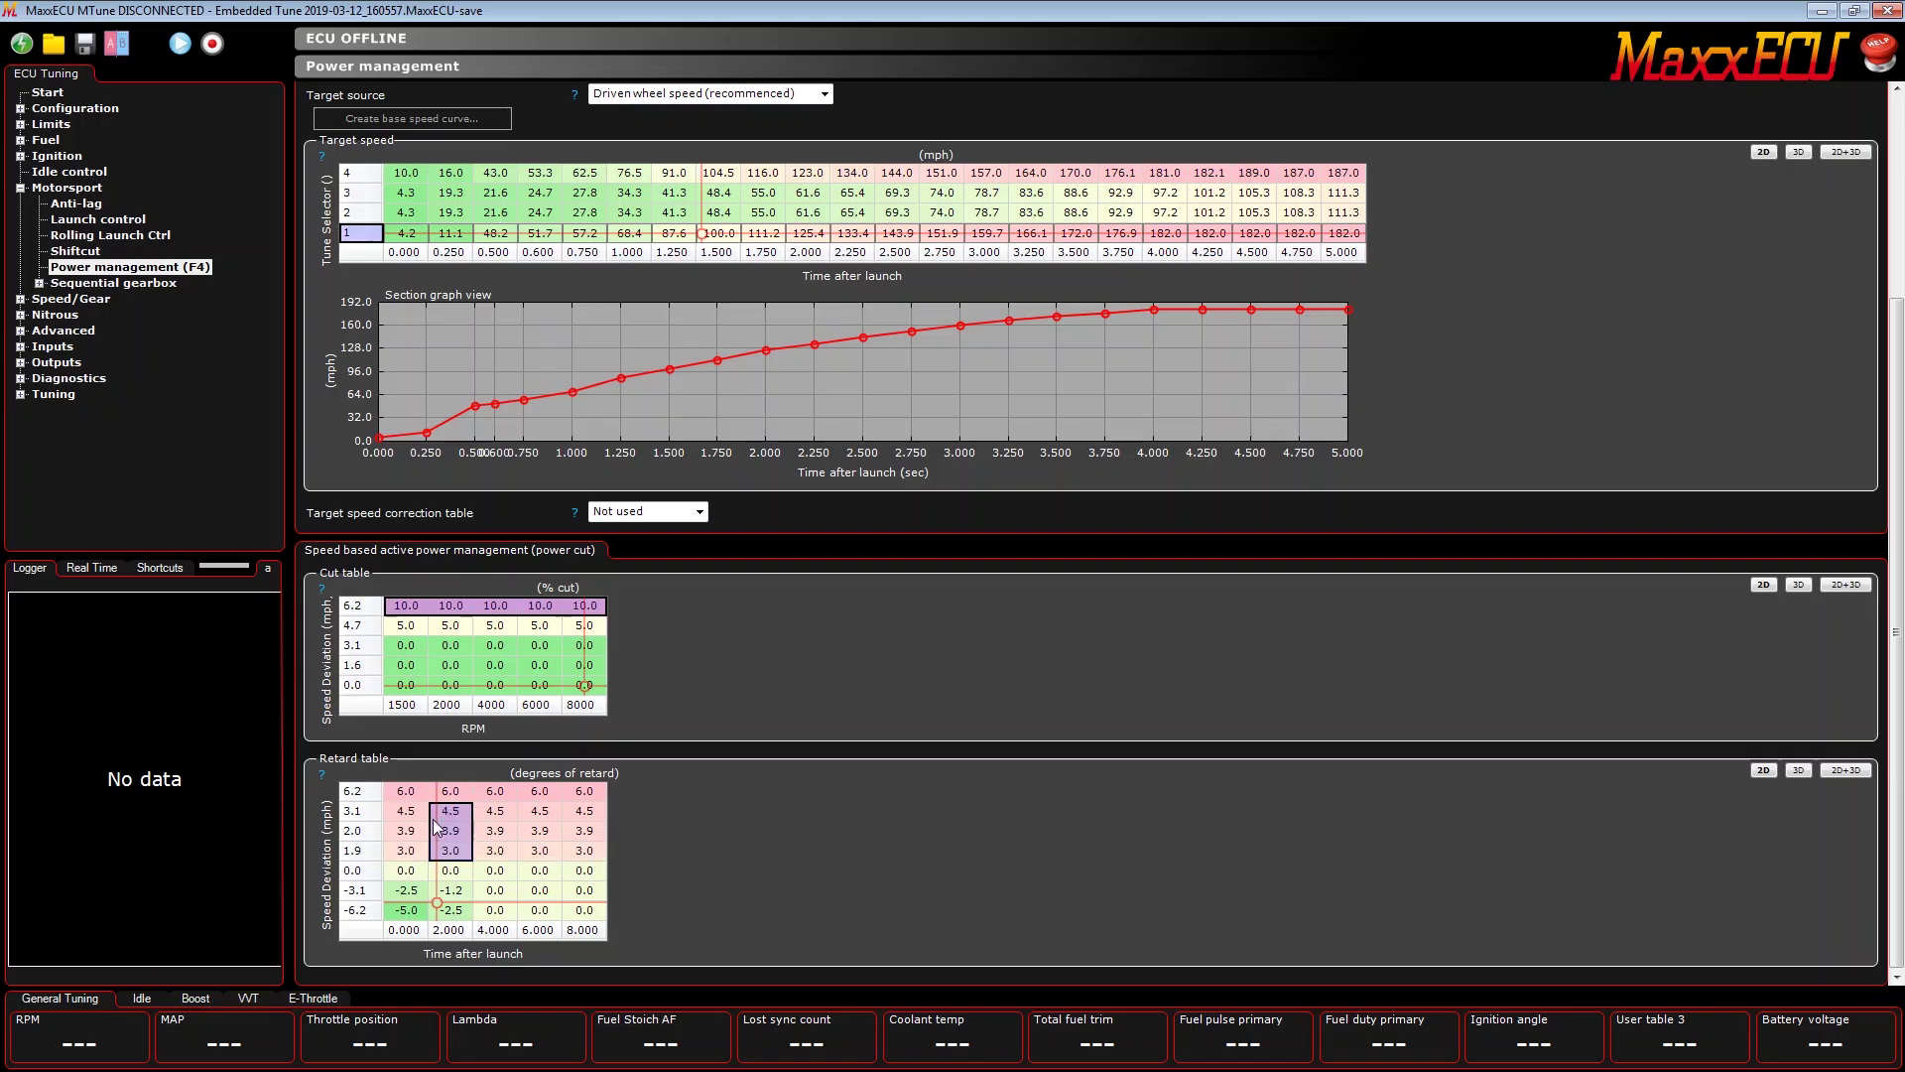
Step: Set the retard table's highest speed deviation breakpoint to 8 mph
left_click(360, 791)
left_click(360, 811)
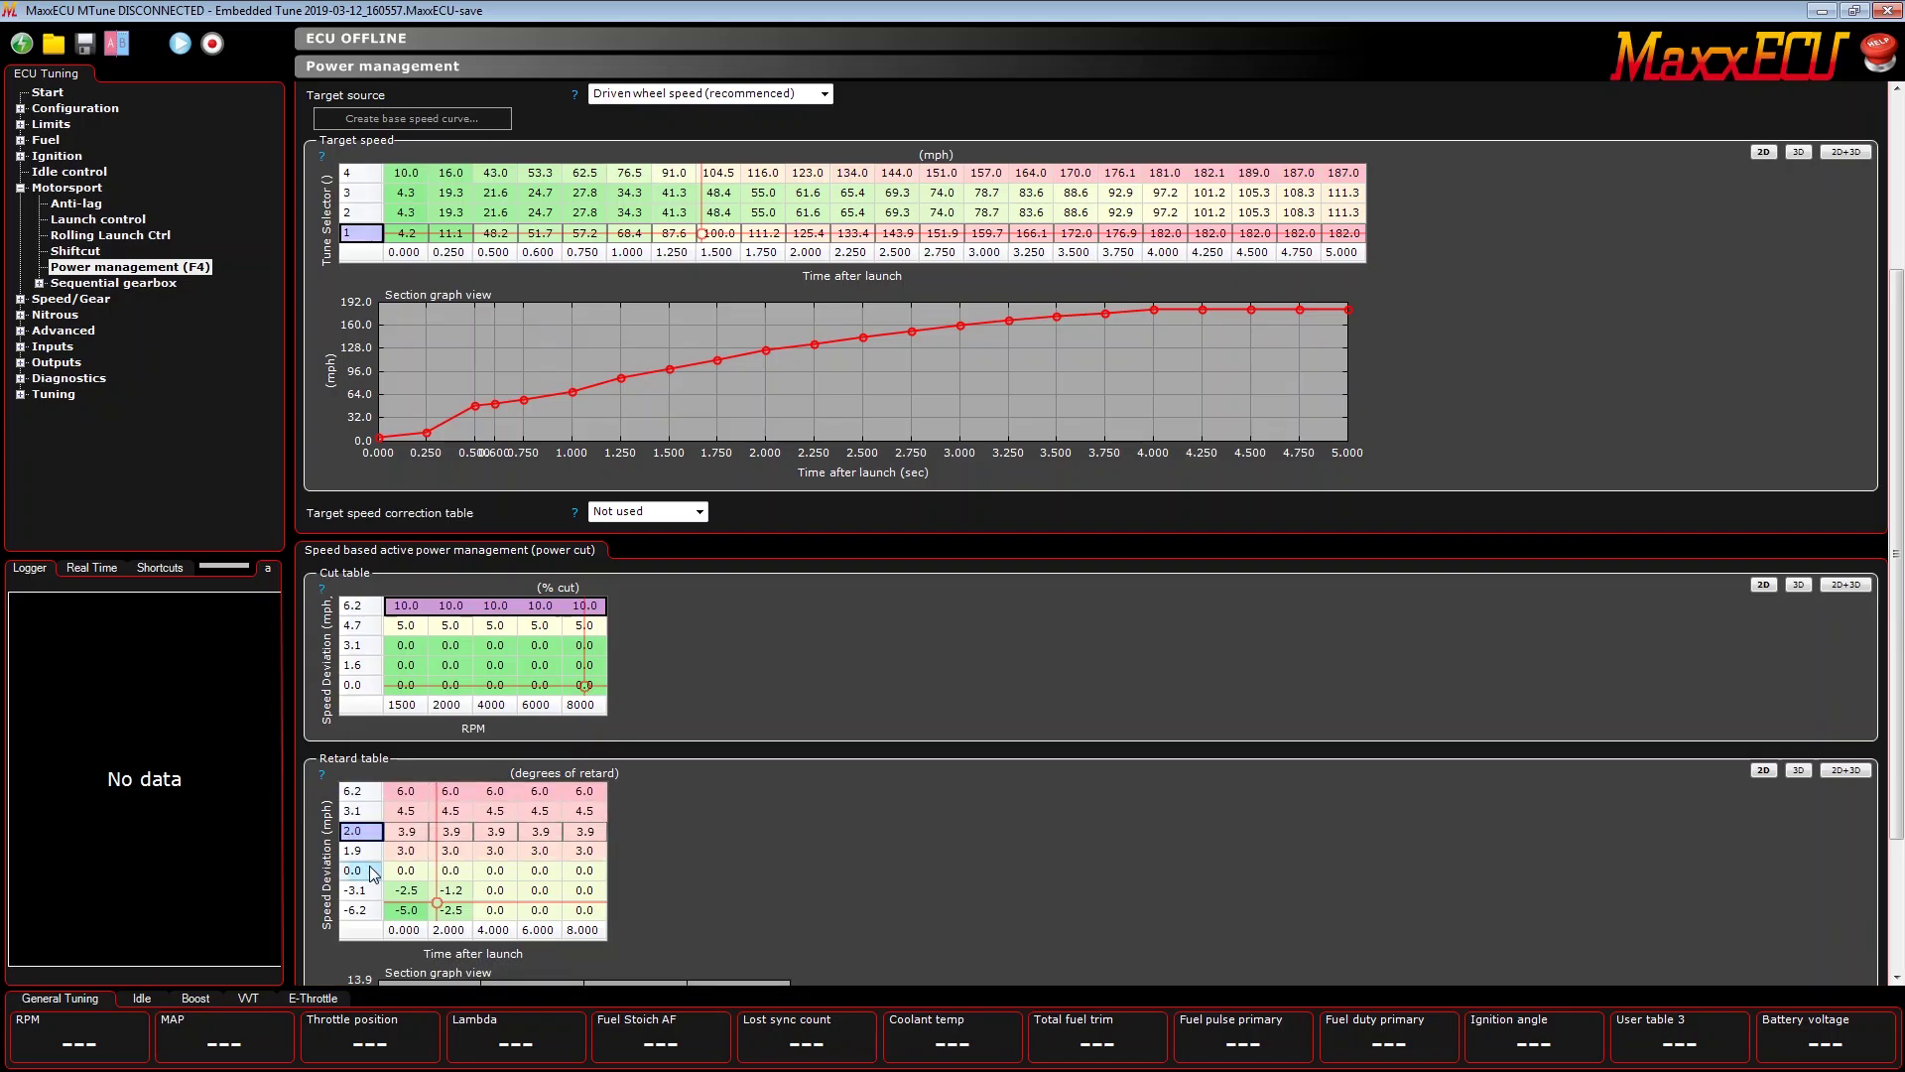
double_click(360, 791)
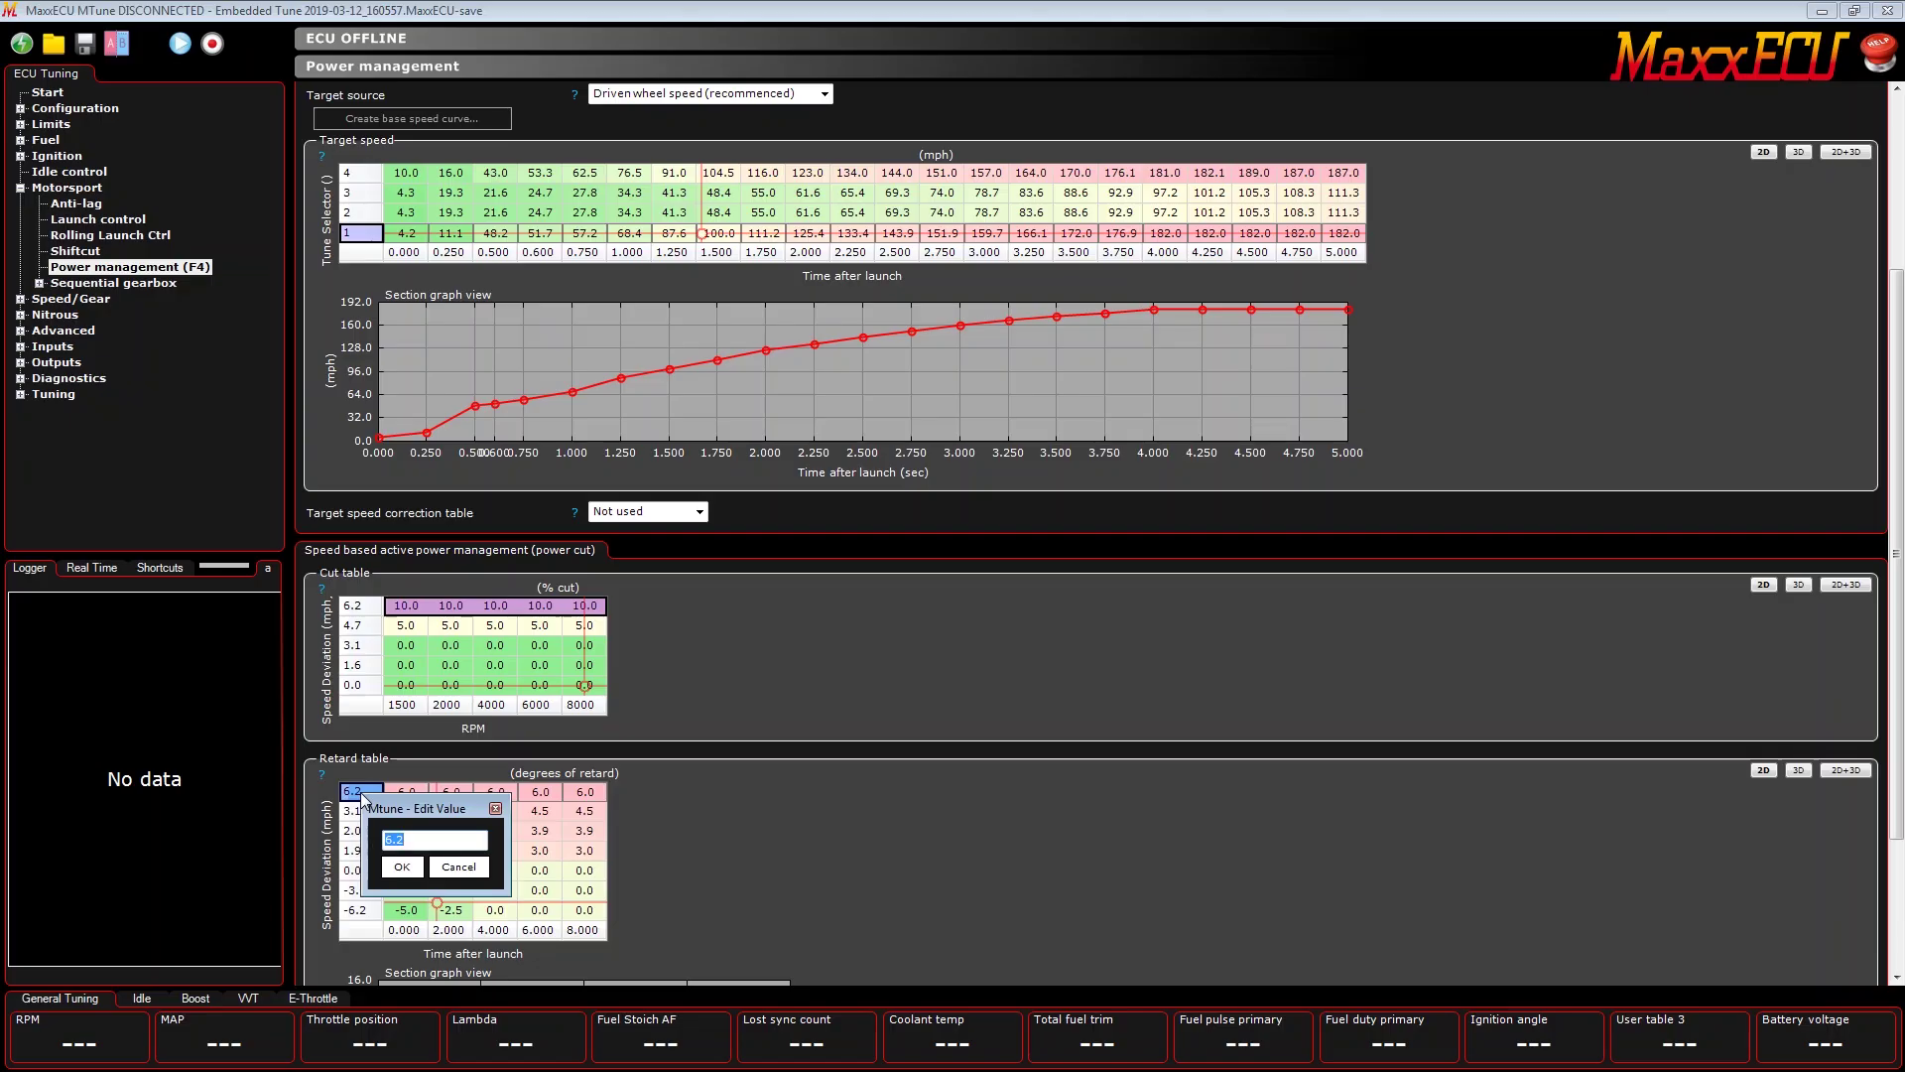
type("8")
key("Return")
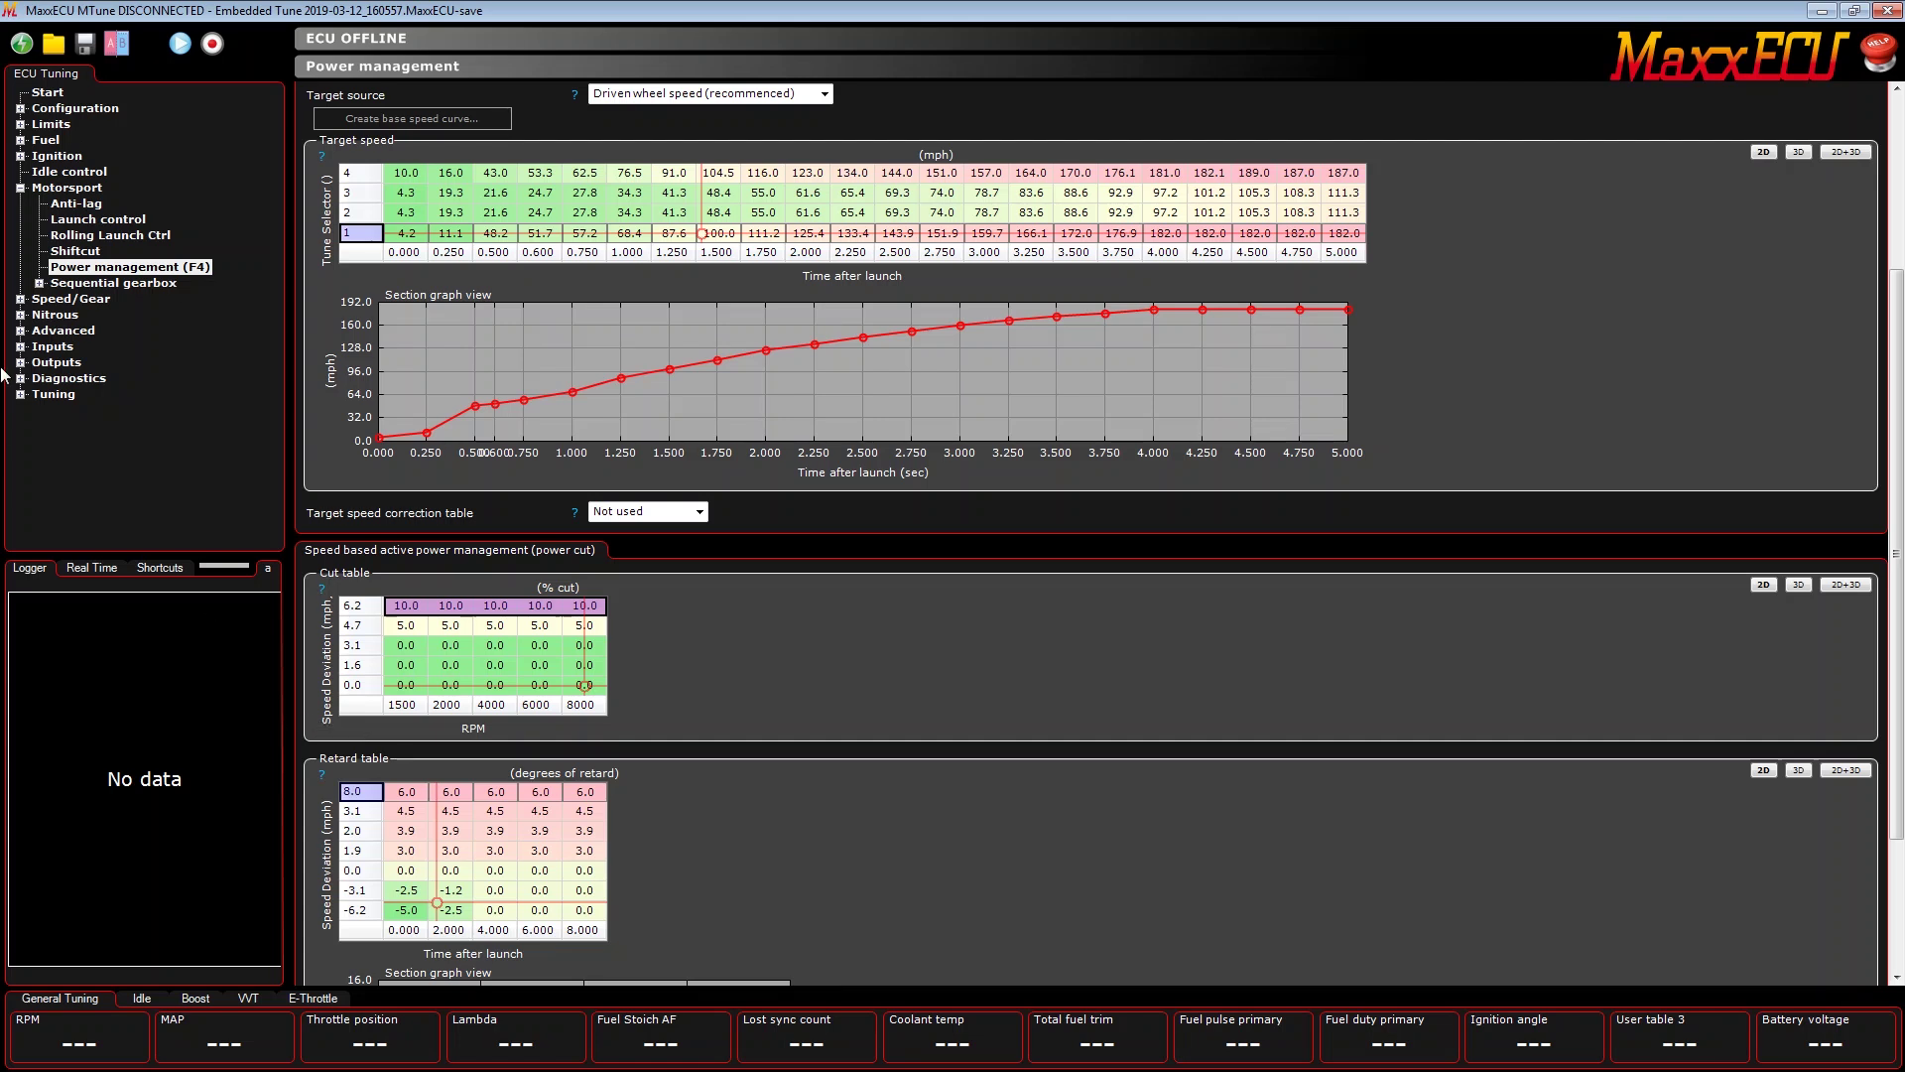
Step: Open the Nitrous Stage 1 settings and compare the solenoid duty tables at 12.5, 10.0, 7.5 and 0.0 mph speed deviation
left_click(20, 314)
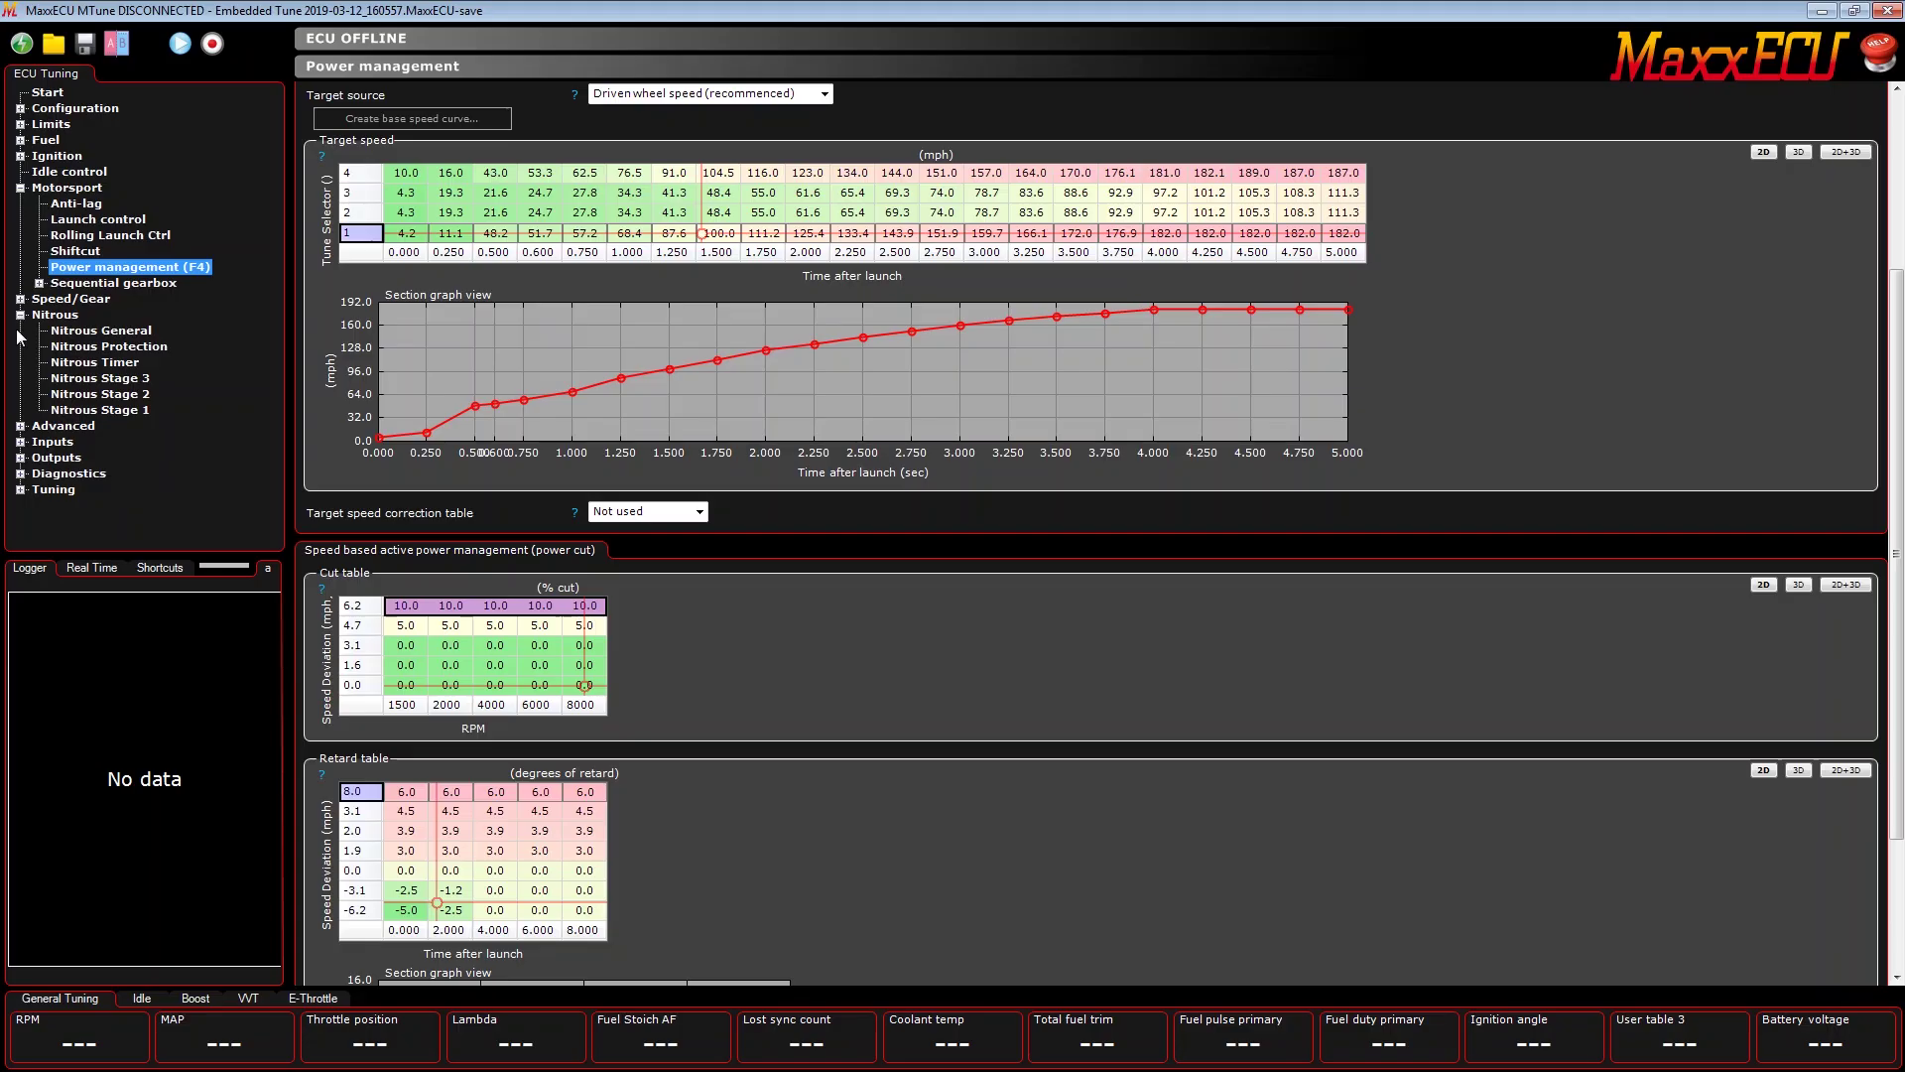
left_click(129, 410)
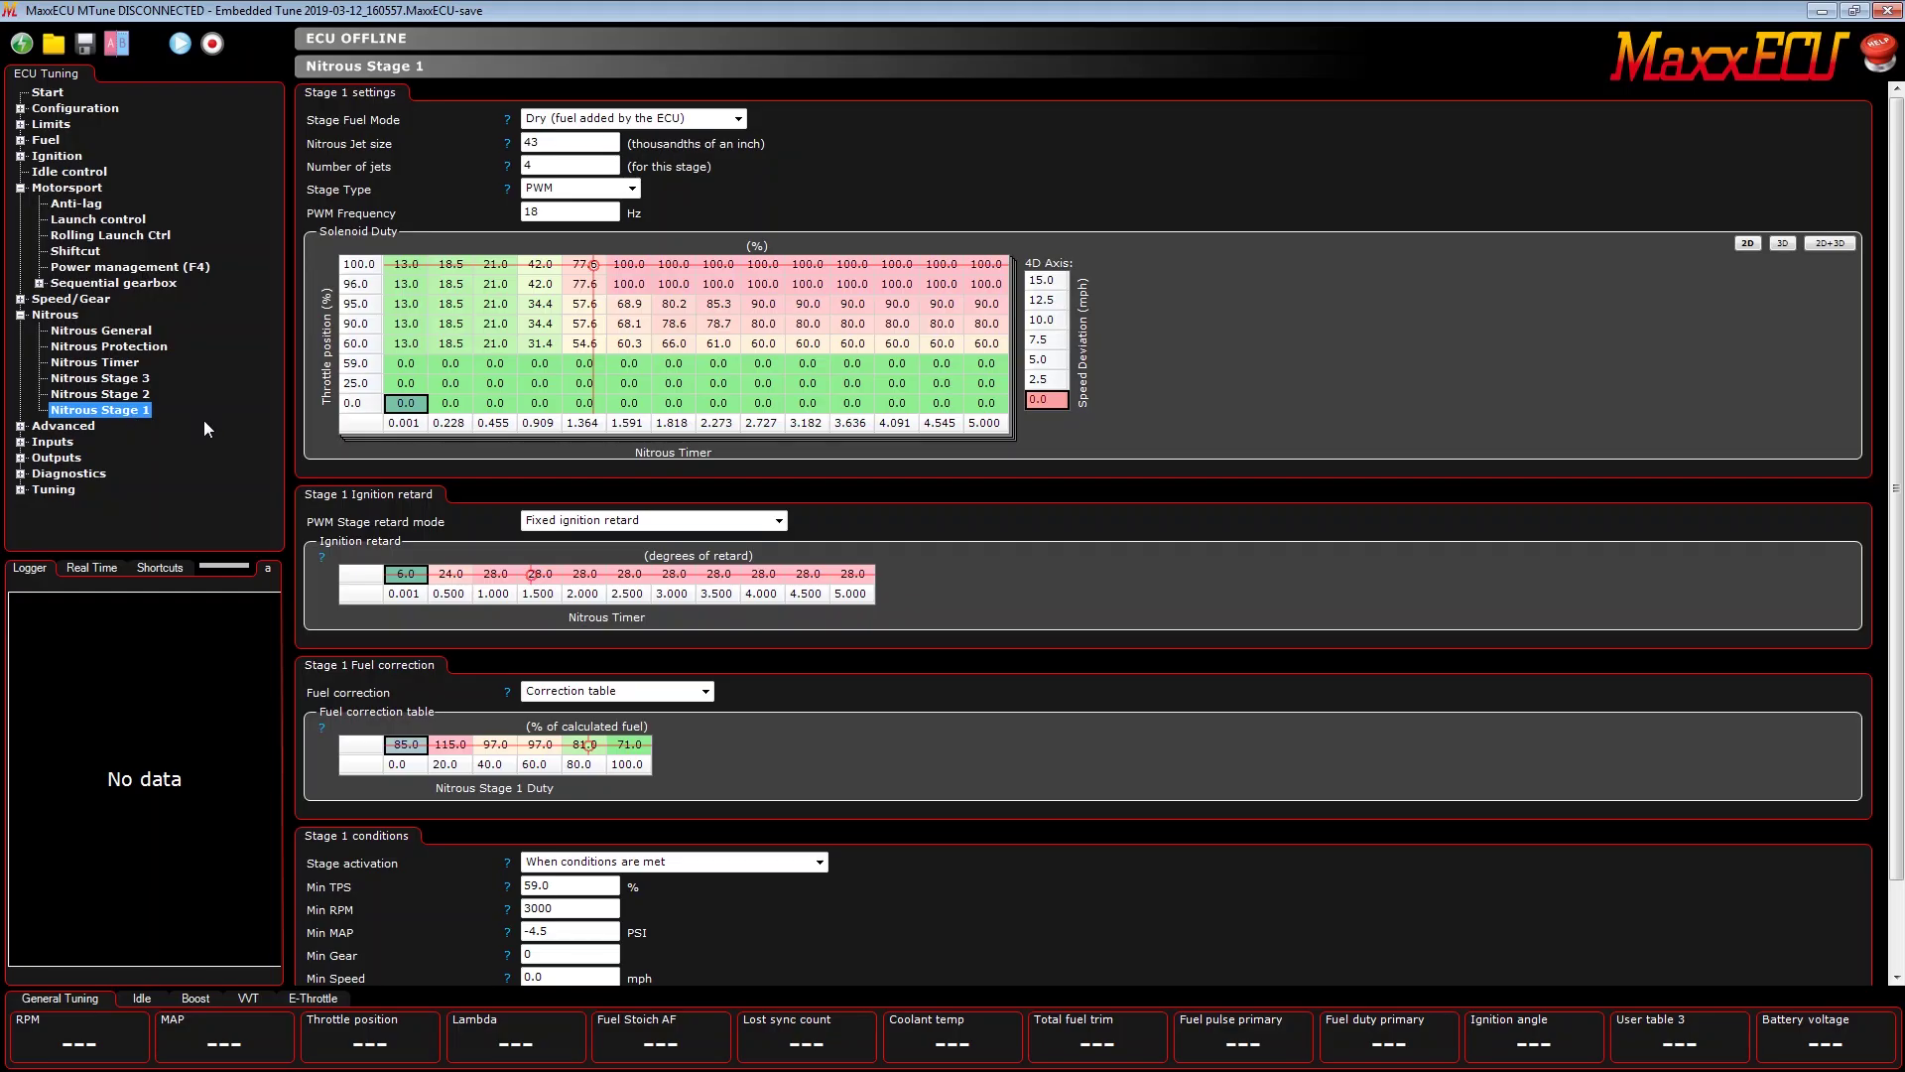
left_click(1059, 298)
left_click(1054, 319)
left_click(1050, 339)
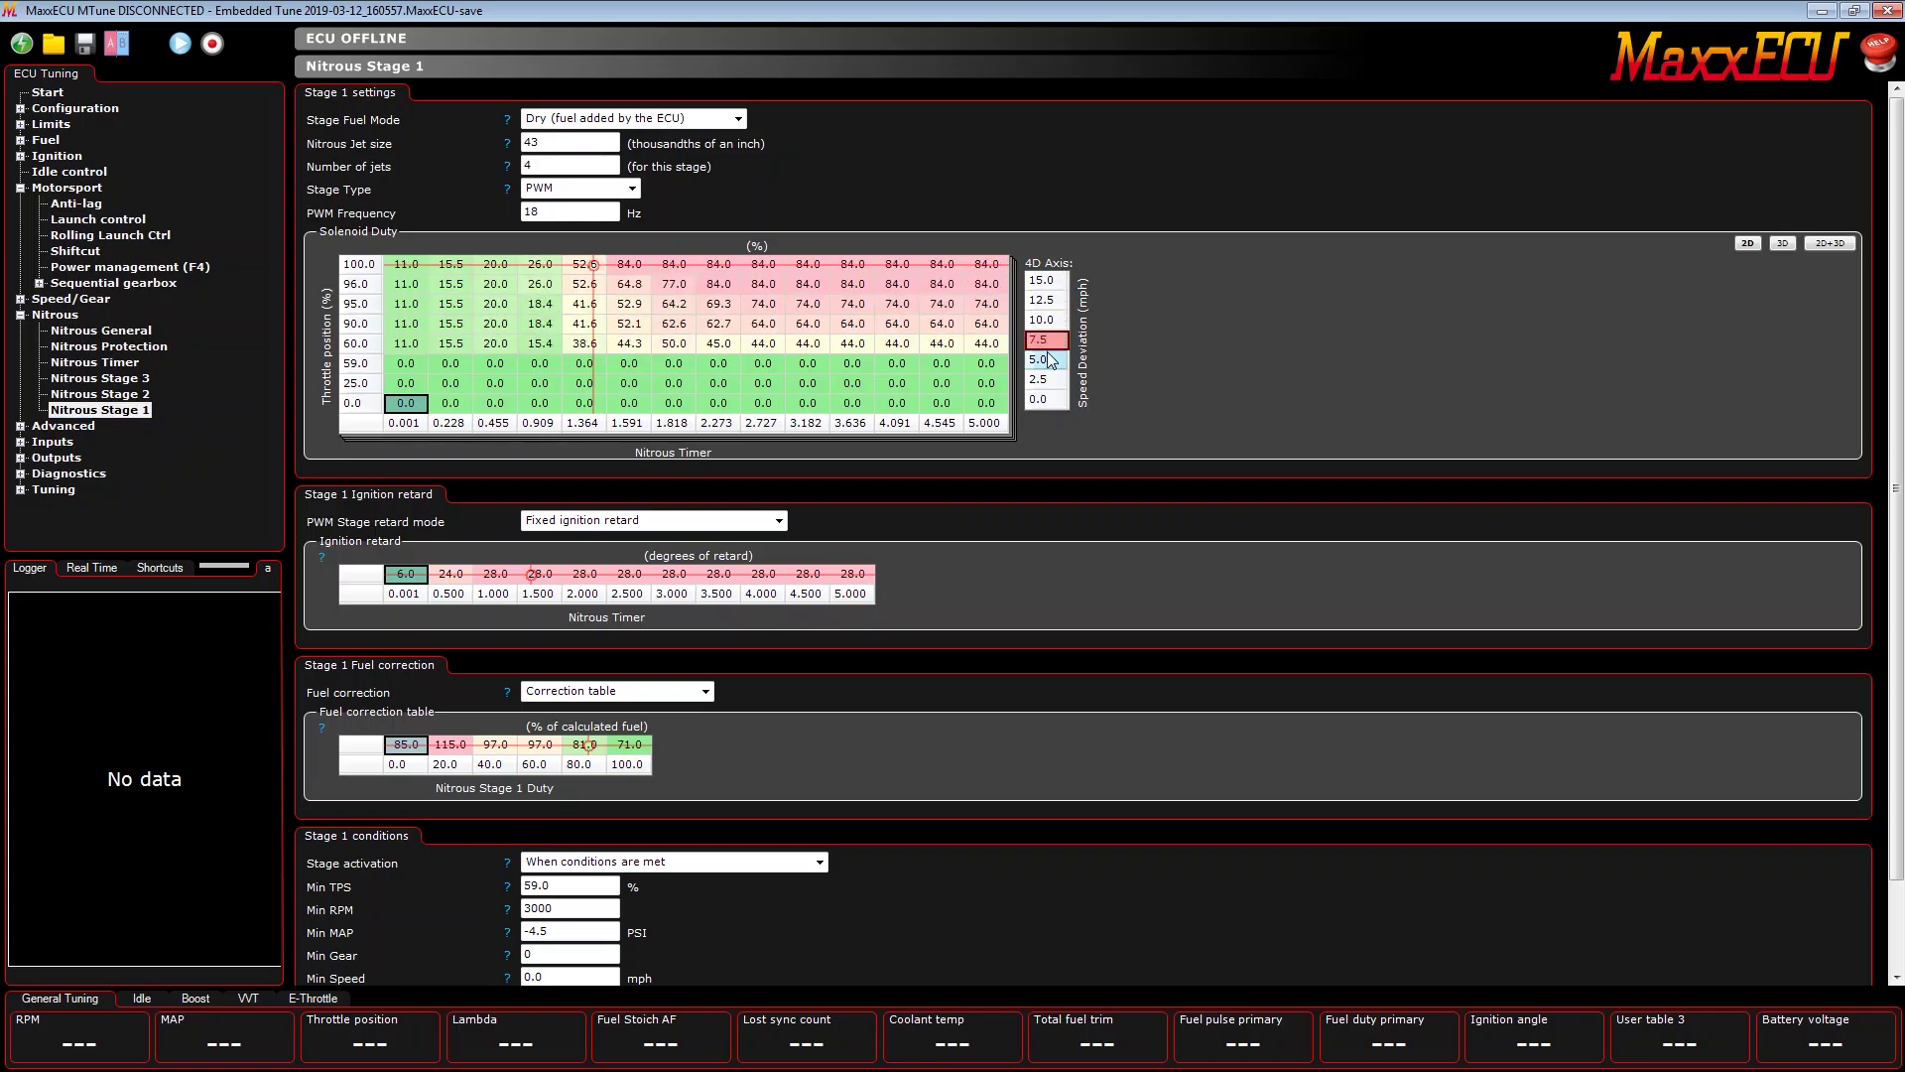
left_click(1050, 399)
left_click(1050, 339)
left_click(1050, 399)
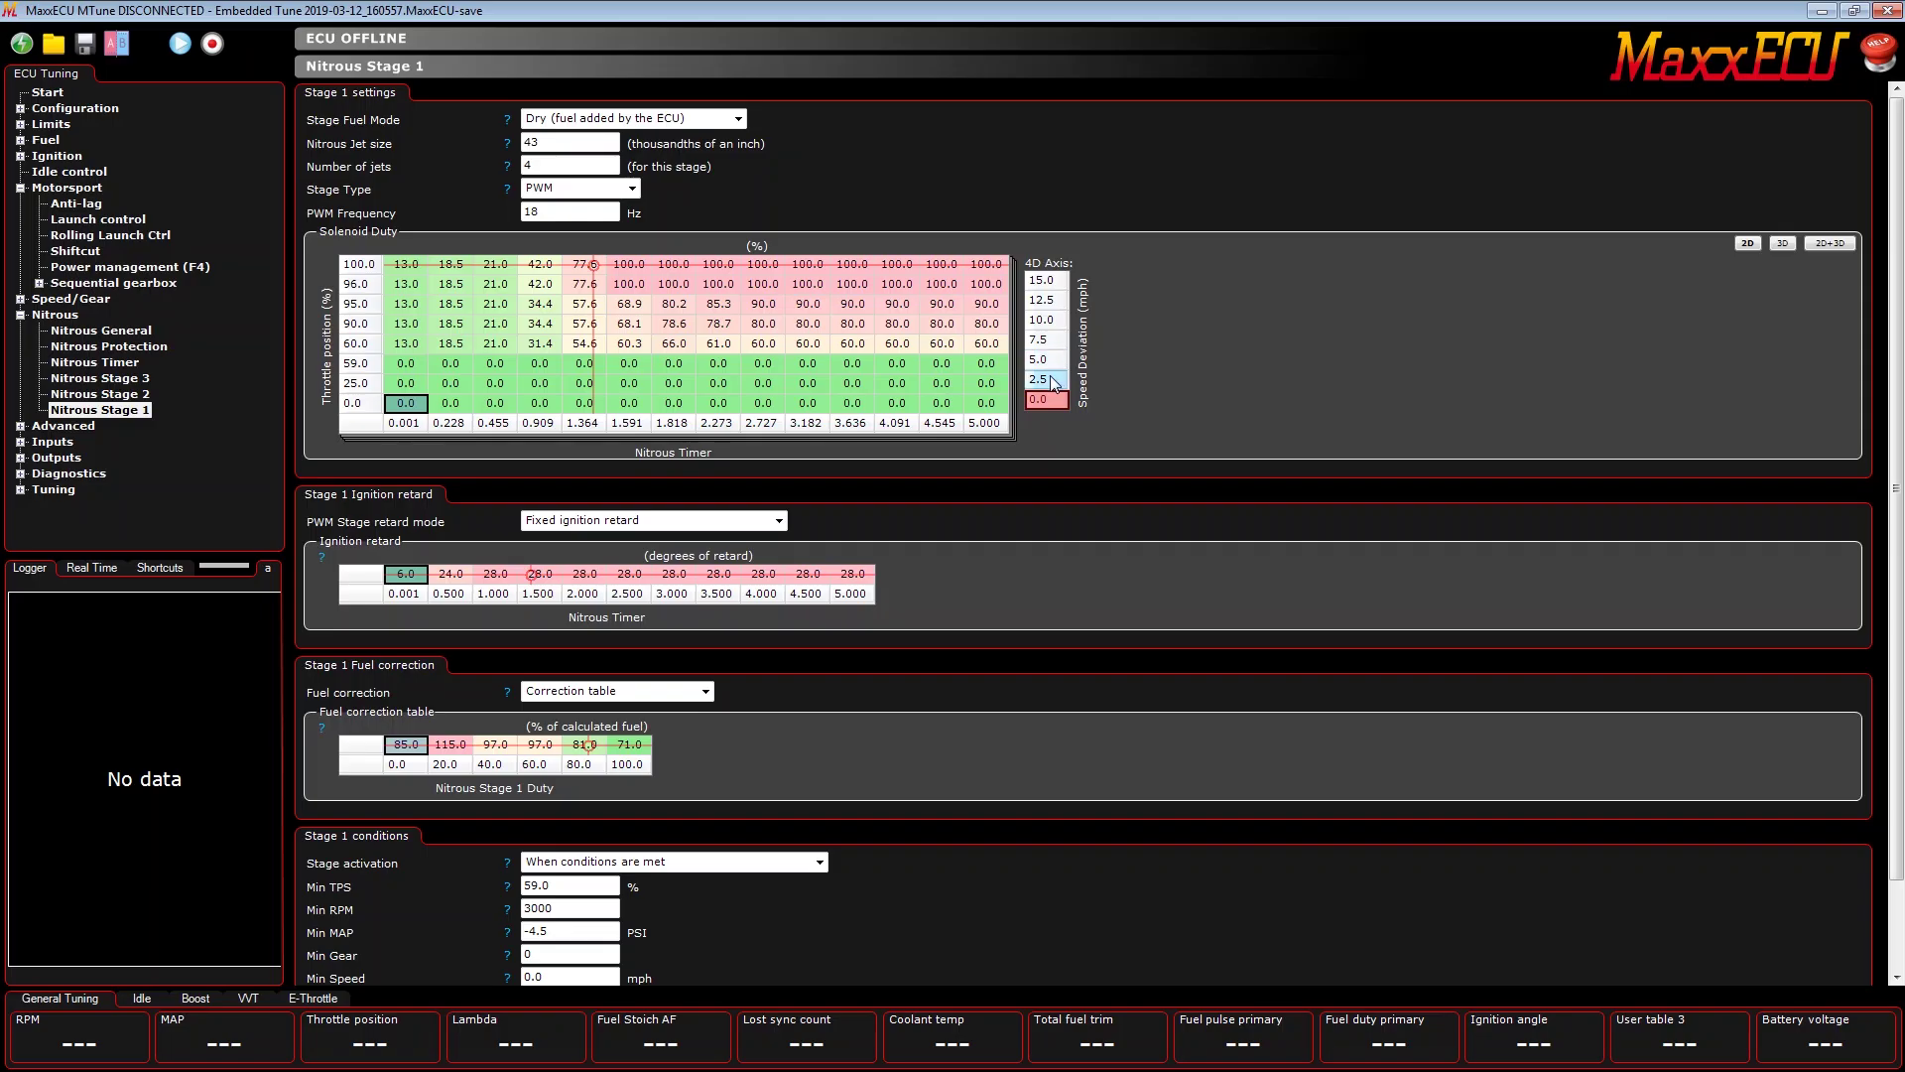
Step: Compare the 100% throttle solenoid duty from 1.591 to 5.000 on the nitrous timer at 5.0 and 12.5 mph speed deviation
left_click(1049, 359)
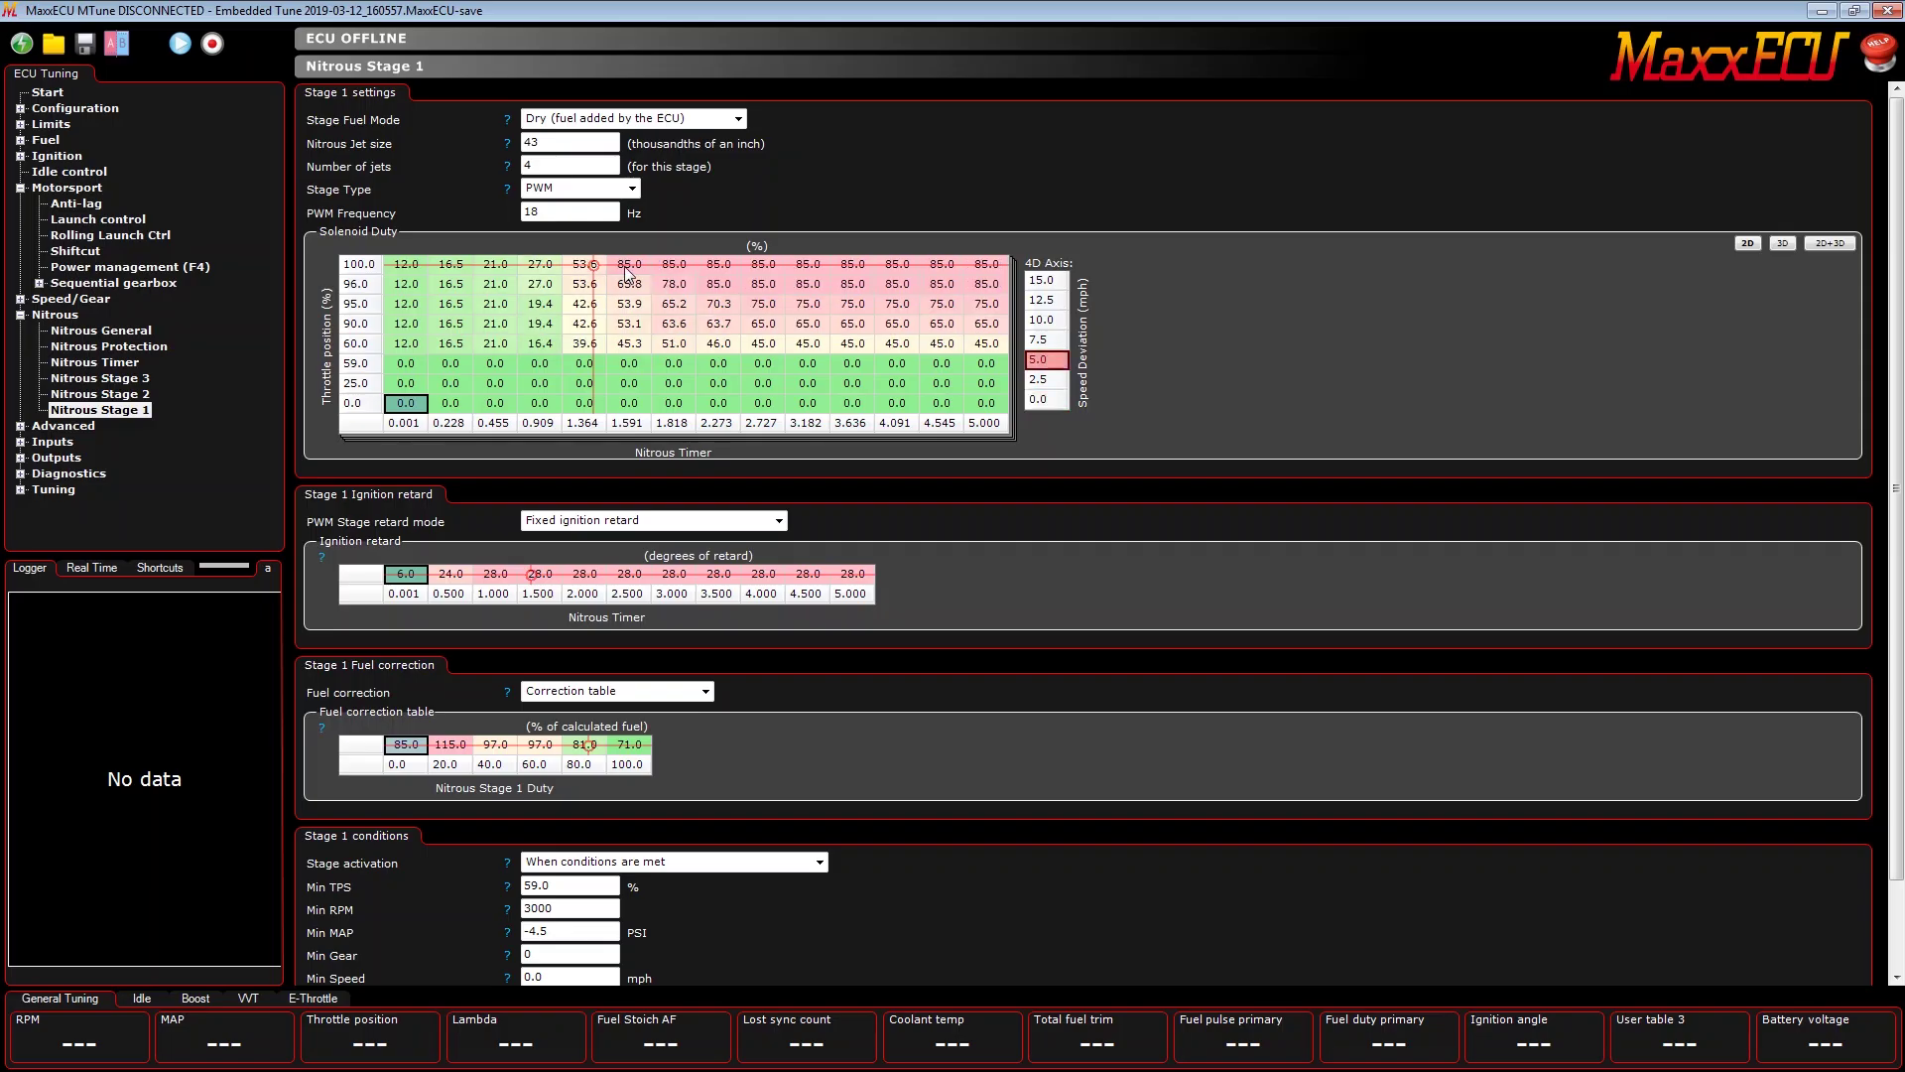
left_click_drag(626, 270, 983, 269)
left_click(1060, 300)
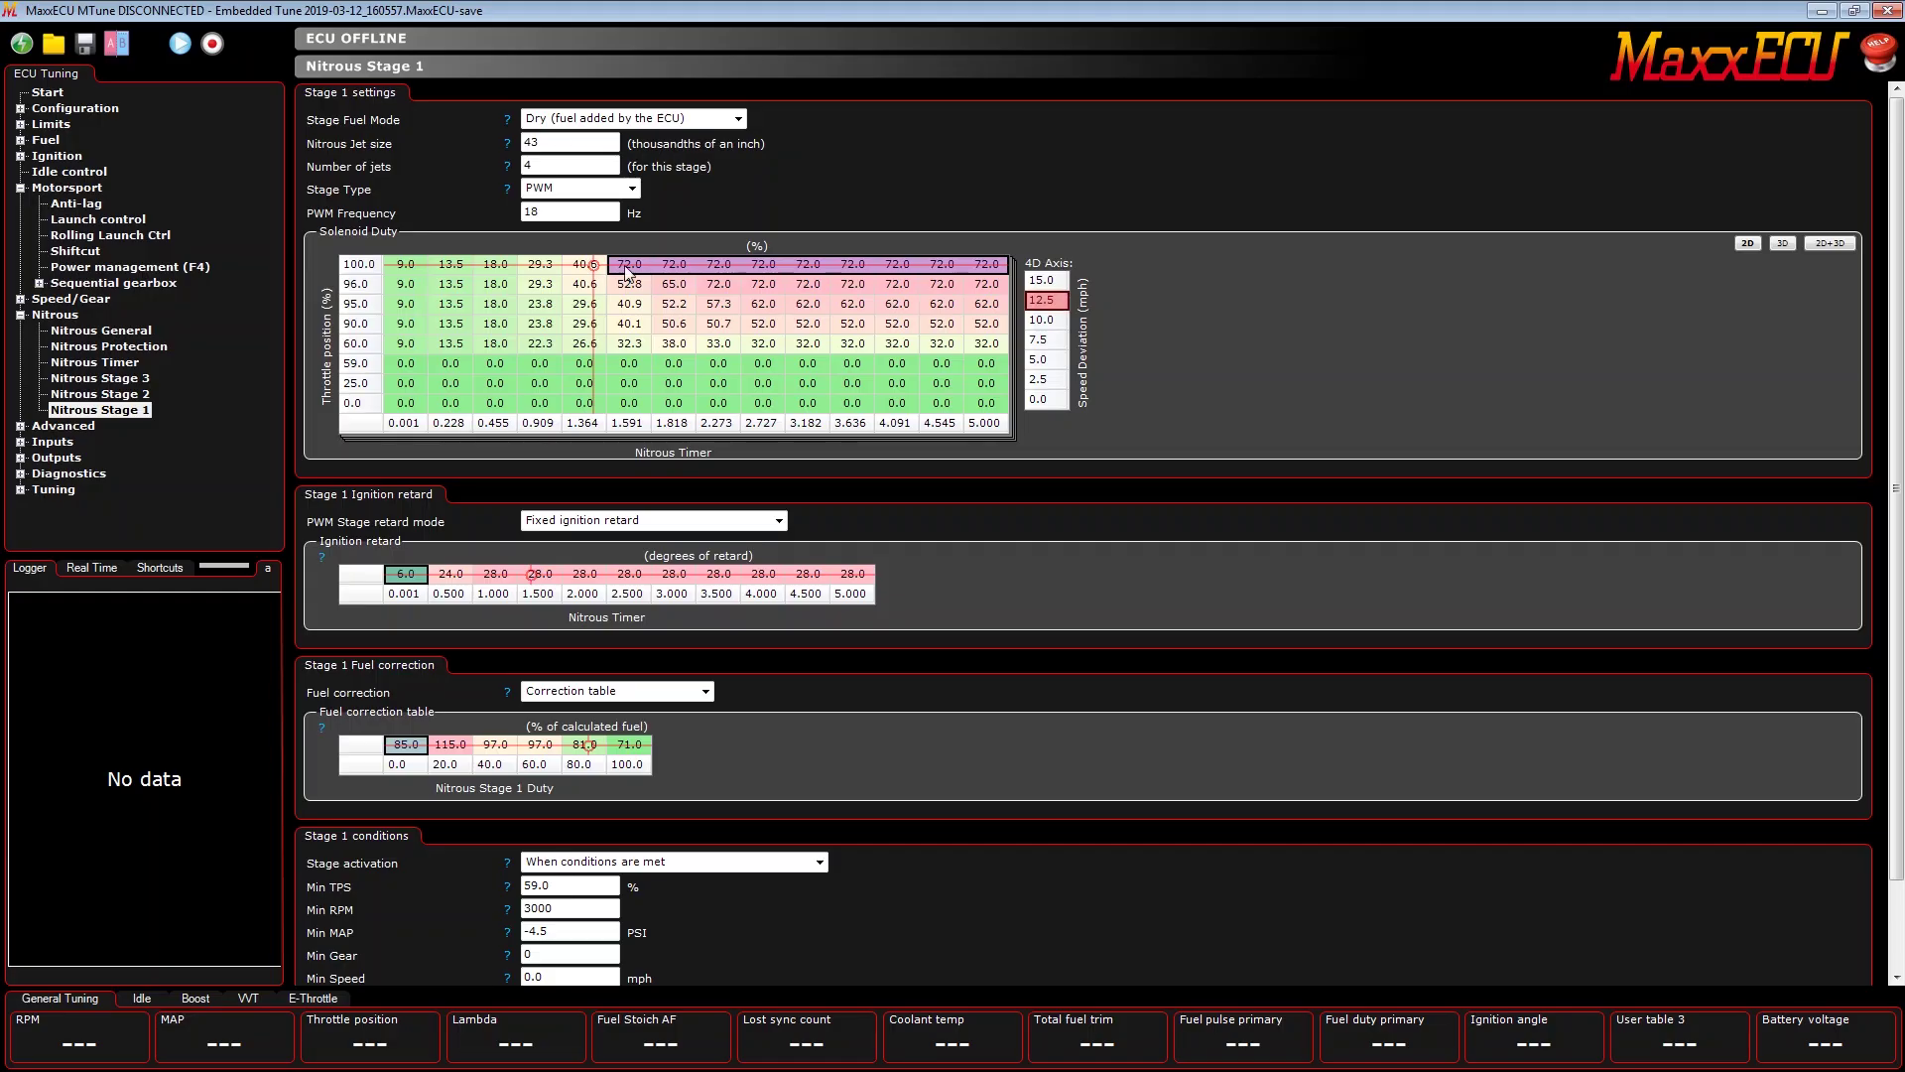
left_click_drag(628, 270, 989, 268)
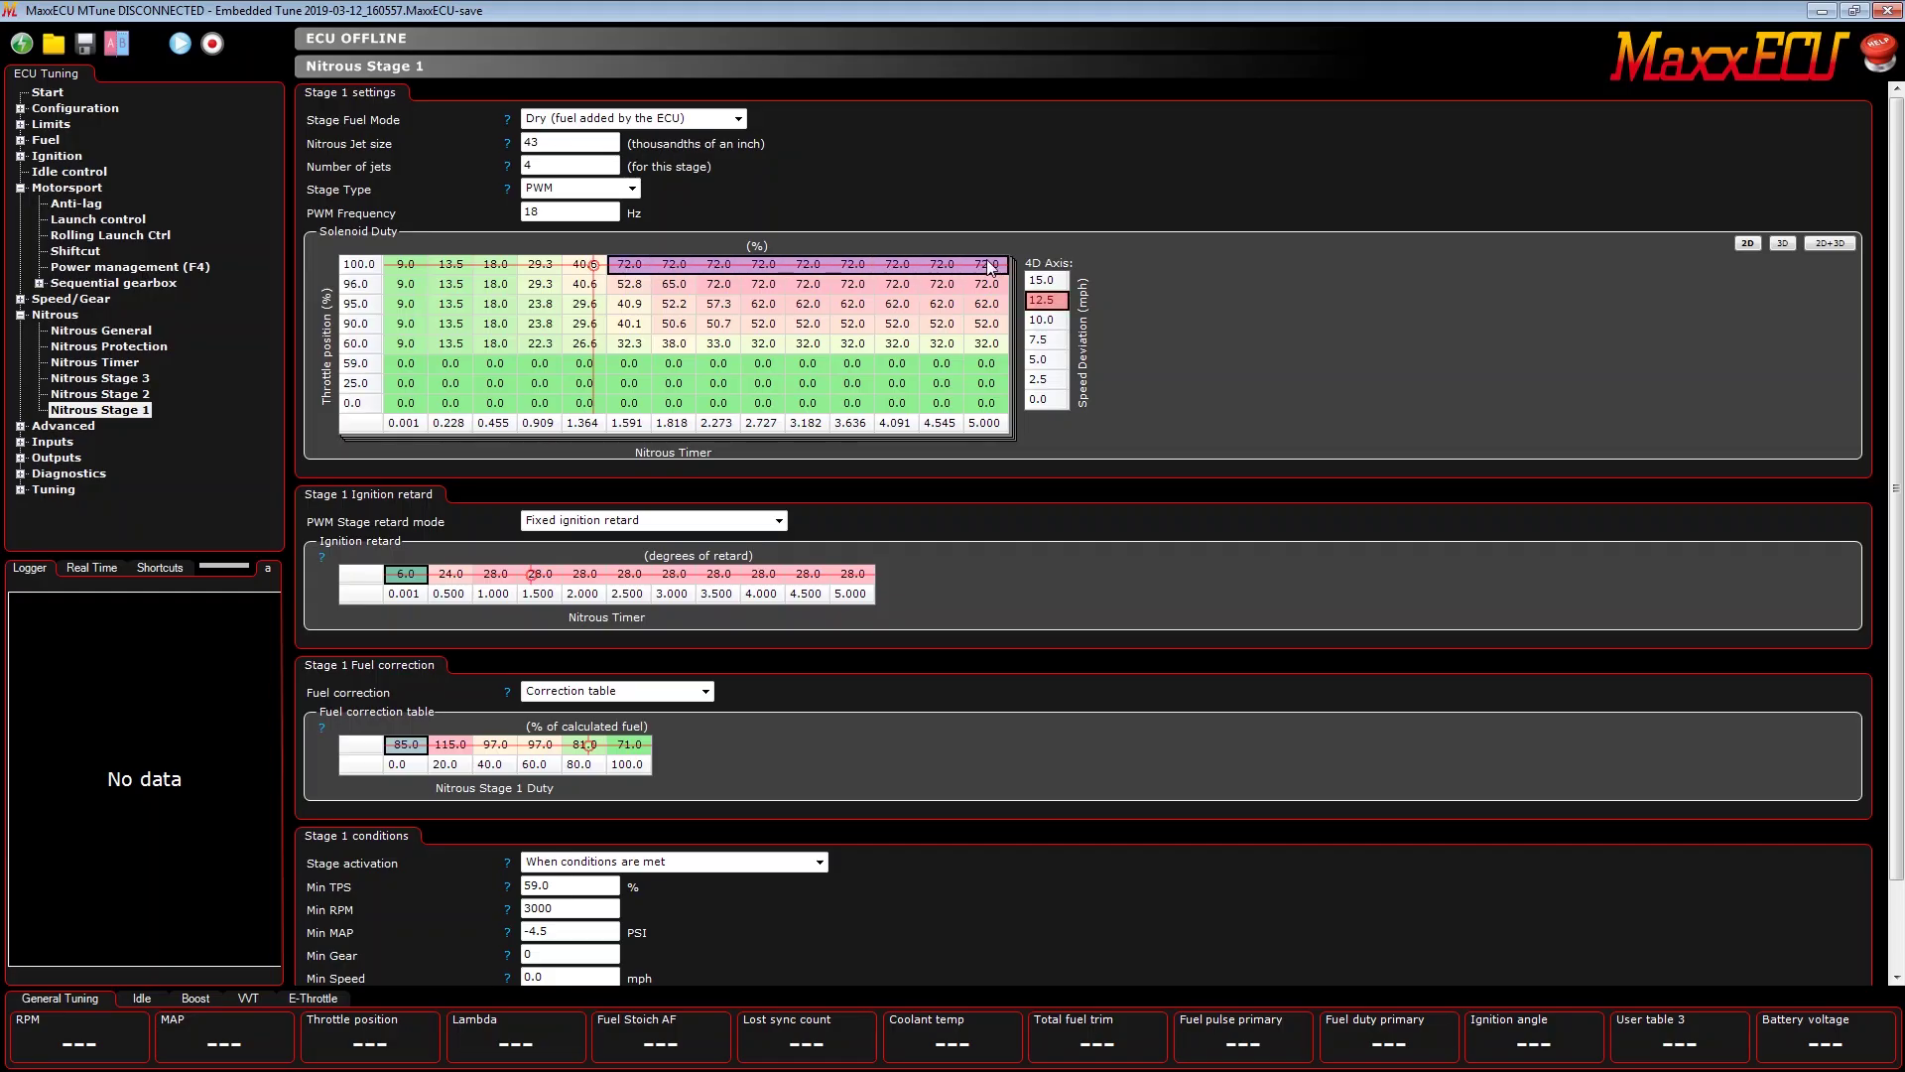